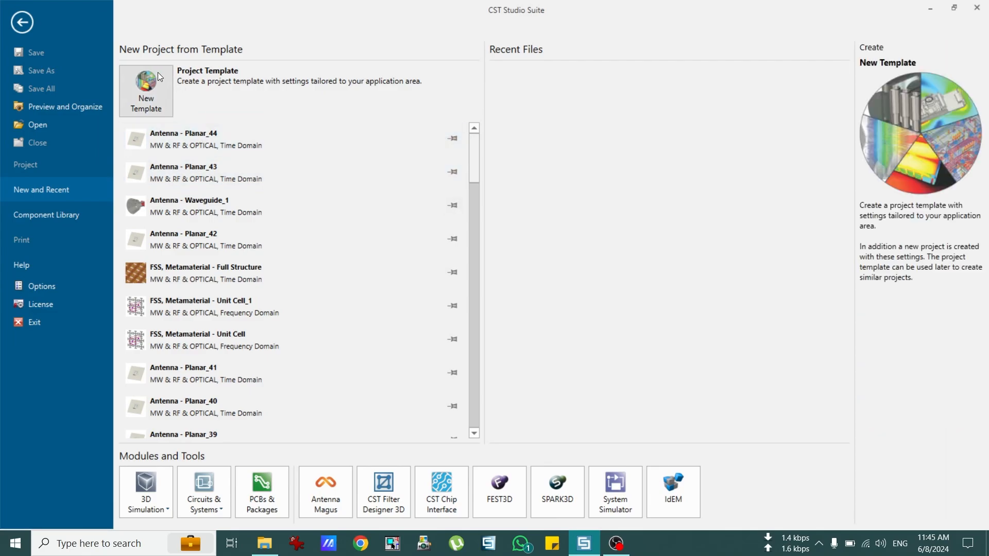
# Step: Start a Microwaves & RF/Optical > Antennas > Planar template, keeping the Time Domain solver
pyautogui.click(149, 85)
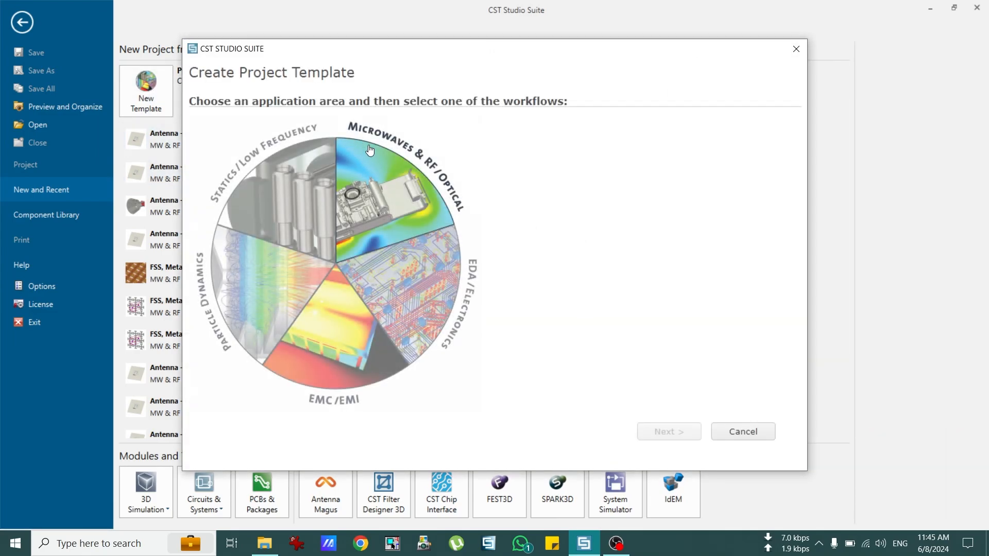
pyautogui.click(381, 183)
pyautogui.click(601, 146)
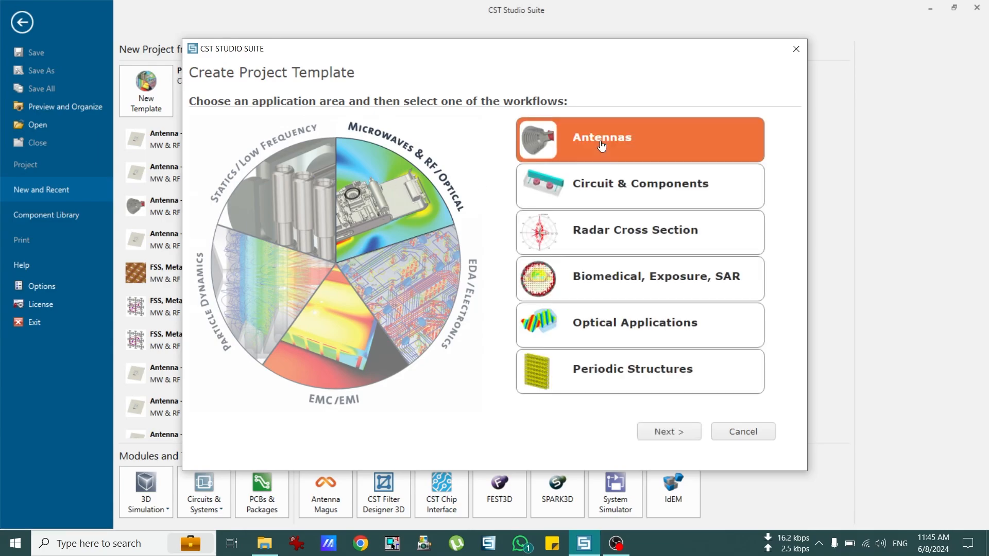
pyautogui.click(669, 432)
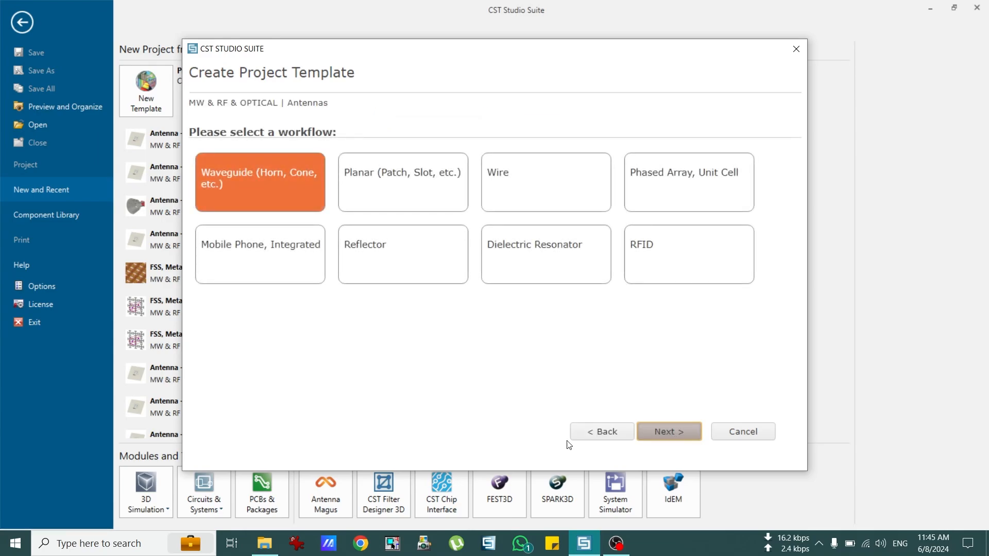
pyautogui.click(400, 192)
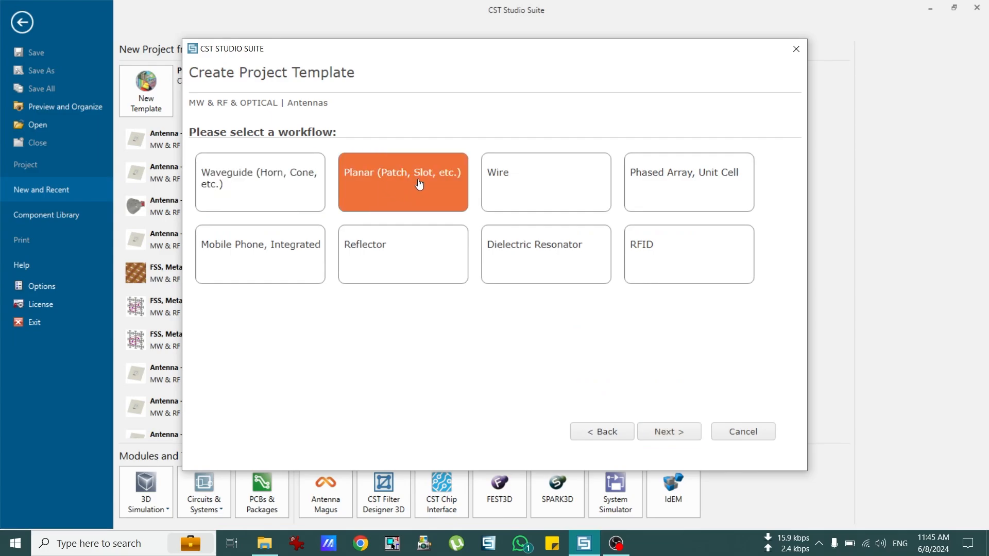
pyautogui.click(667, 433)
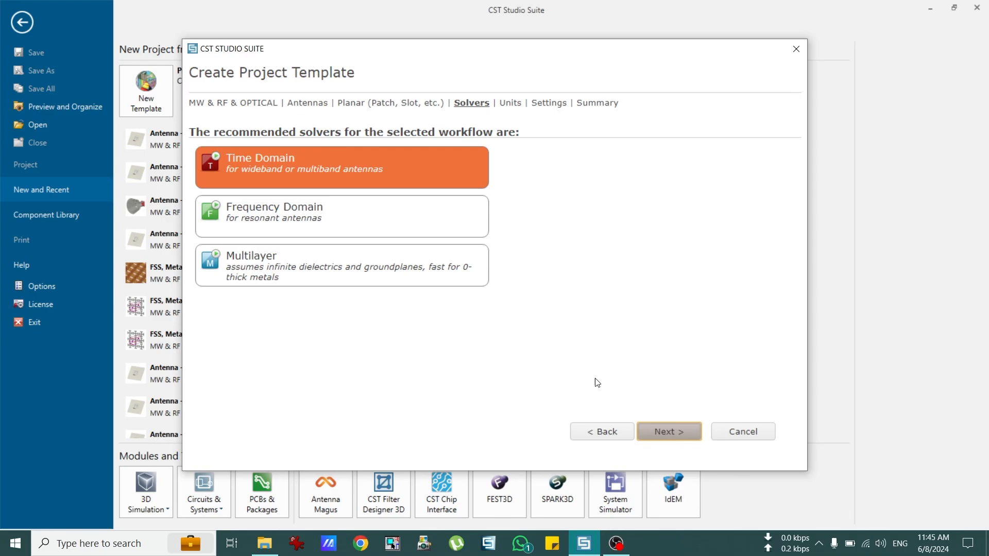
pyautogui.click(674, 432)
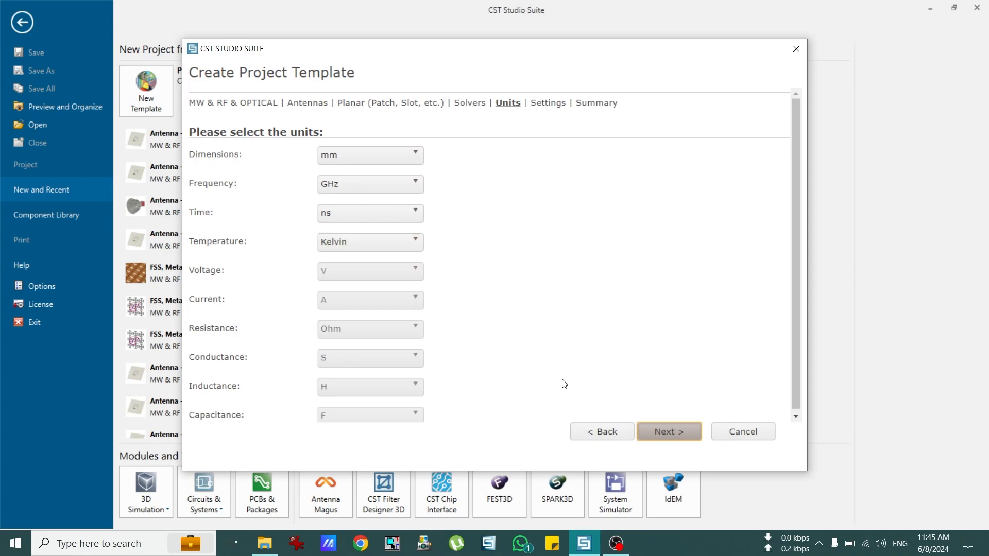
# Step: Accept mm/GHz/ns units, enter frequency Min 0 and Max 40 GHz, and advance to the summary
pyautogui.click(674, 433)
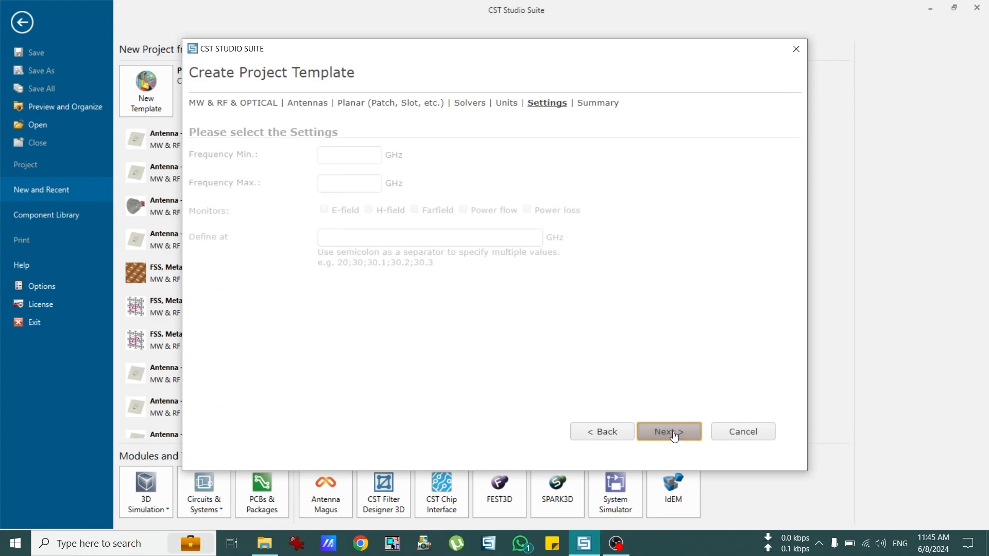
pyautogui.click(340, 152)
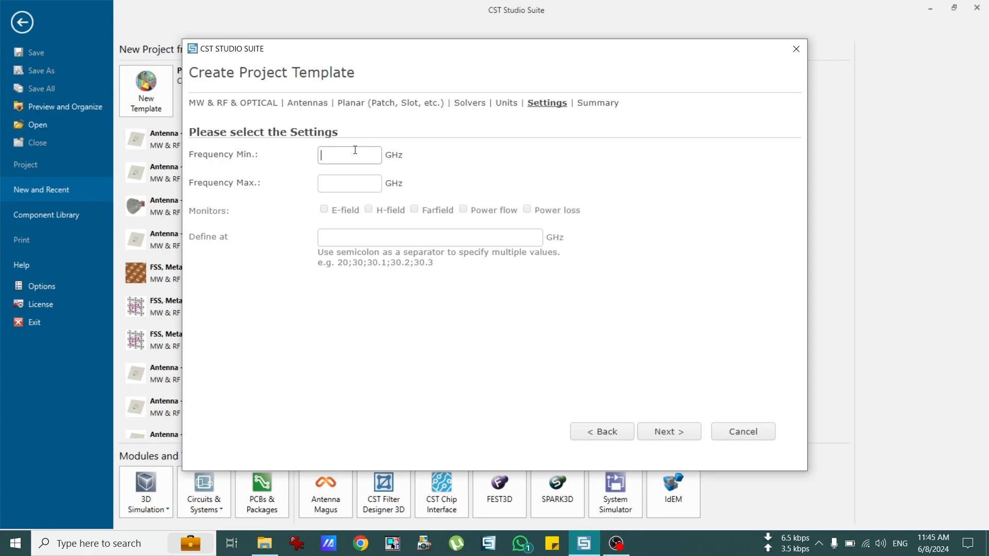
pyautogui.write('0')
pyautogui.press('Tab')
pyautogui.write('40')
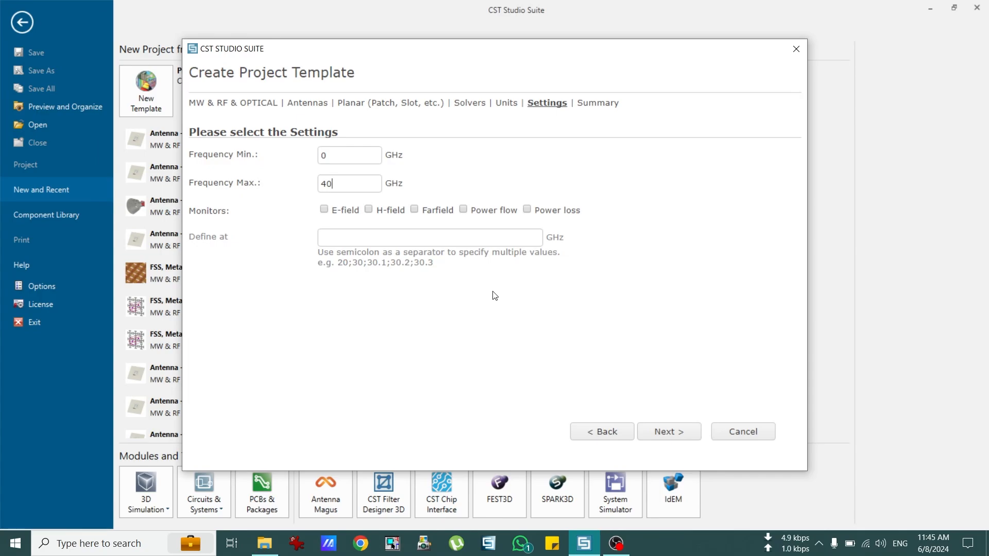
pyautogui.click(669, 435)
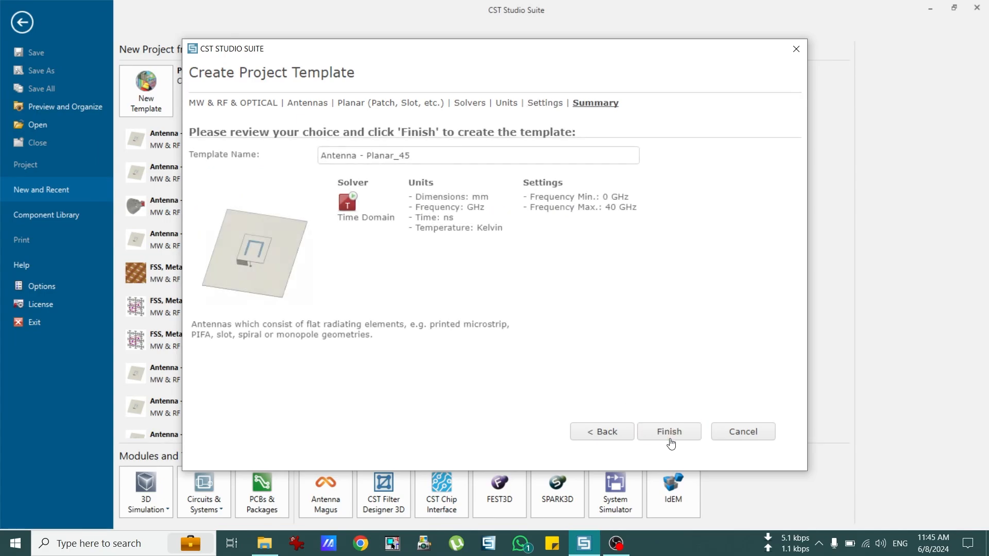
# Step: Finish the template and save the new project to the Desktop as 'tutorial 1'
pyautogui.click(664, 441)
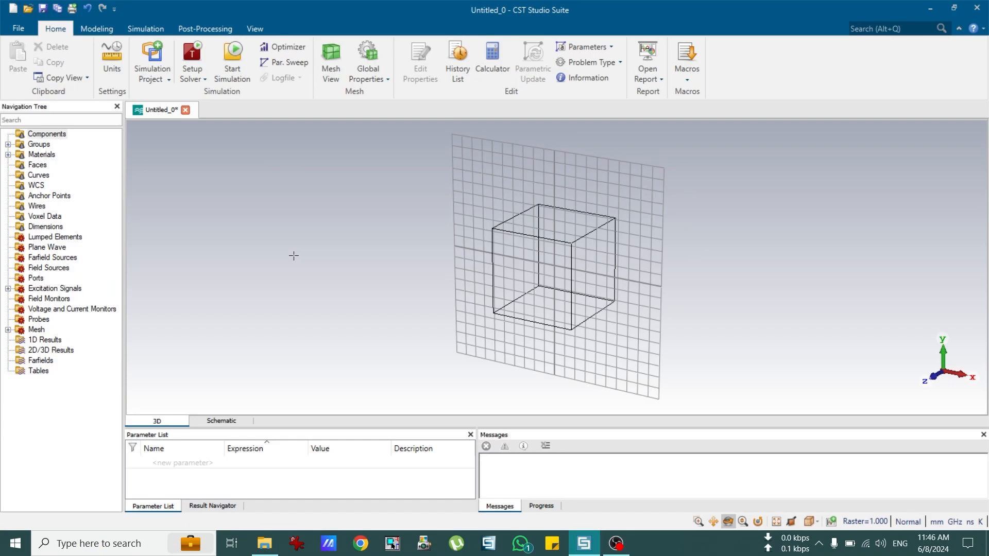
pyautogui.hotkey('ctrl', 's')
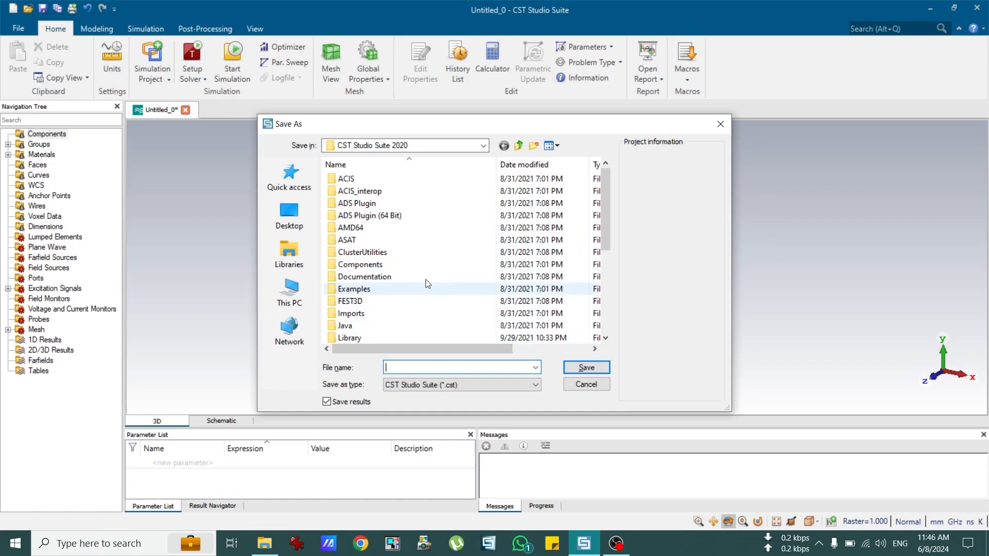
pyautogui.click(311, 224)
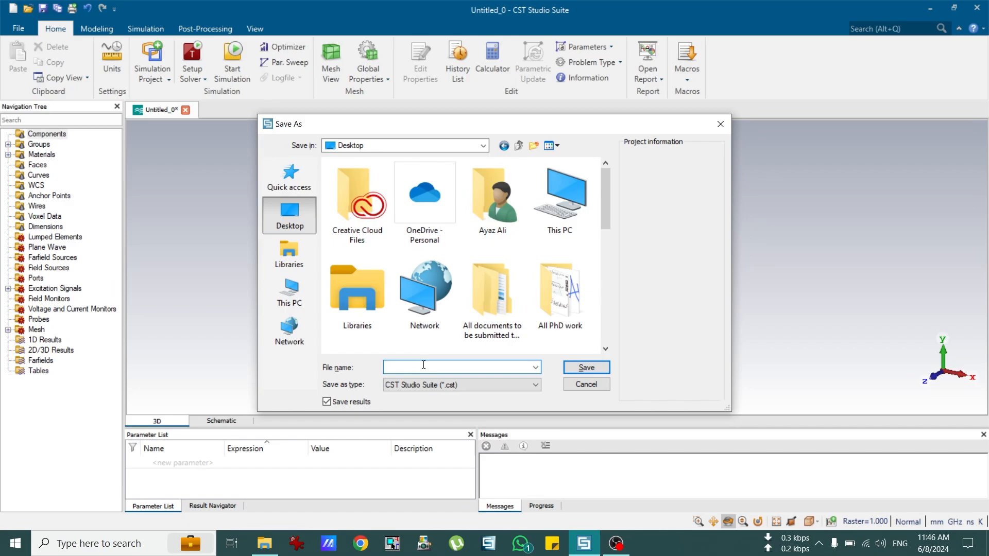
pyautogui.write('t')
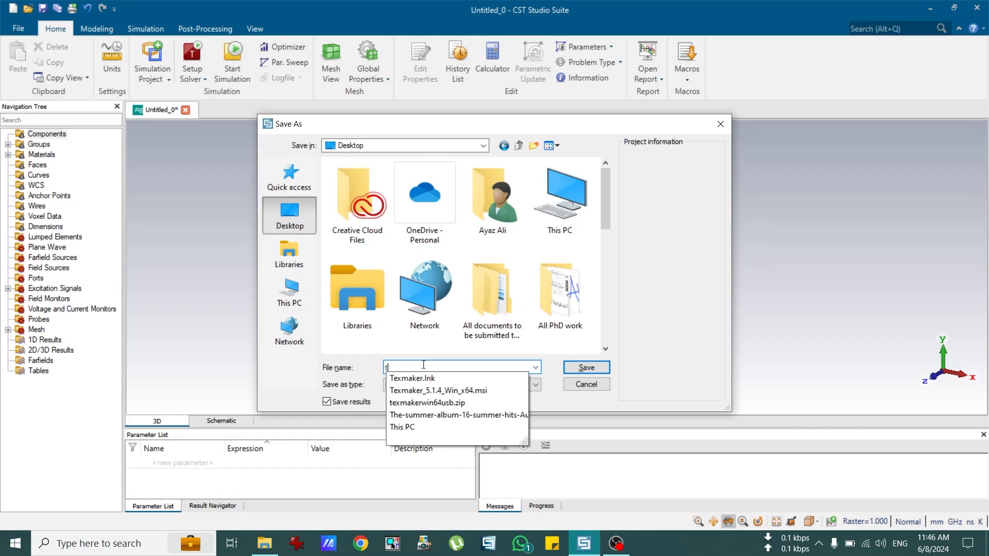
pyautogui.write('uto')
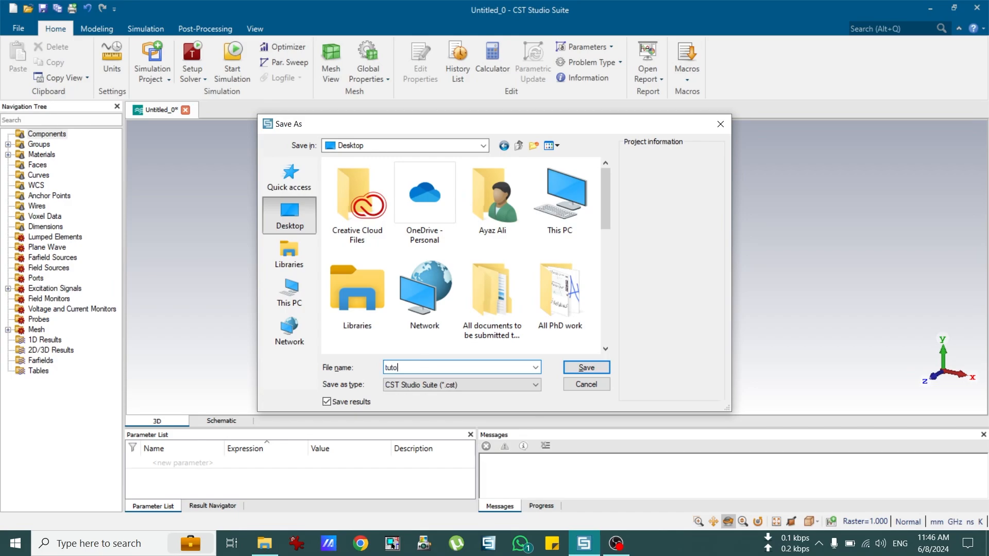
pyautogui.write('rial 1')
pyautogui.click(571, 367)
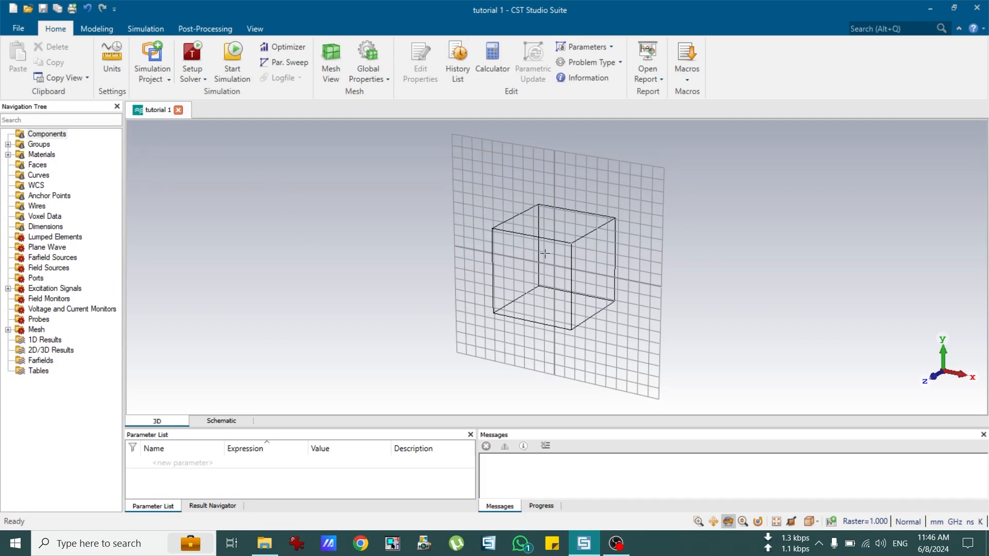
# Step: Zoom into the 3D view and show the Home > Macros > Calculate macro list
pyautogui.scroll(2, 567, 264)
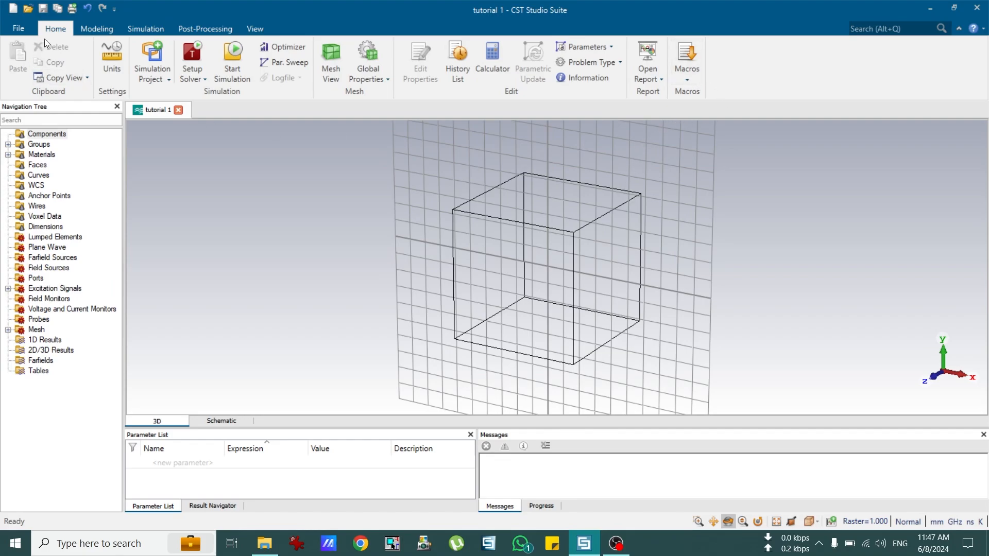
pyautogui.click(688, 78)
pyautogui.moveTo(710, 113)
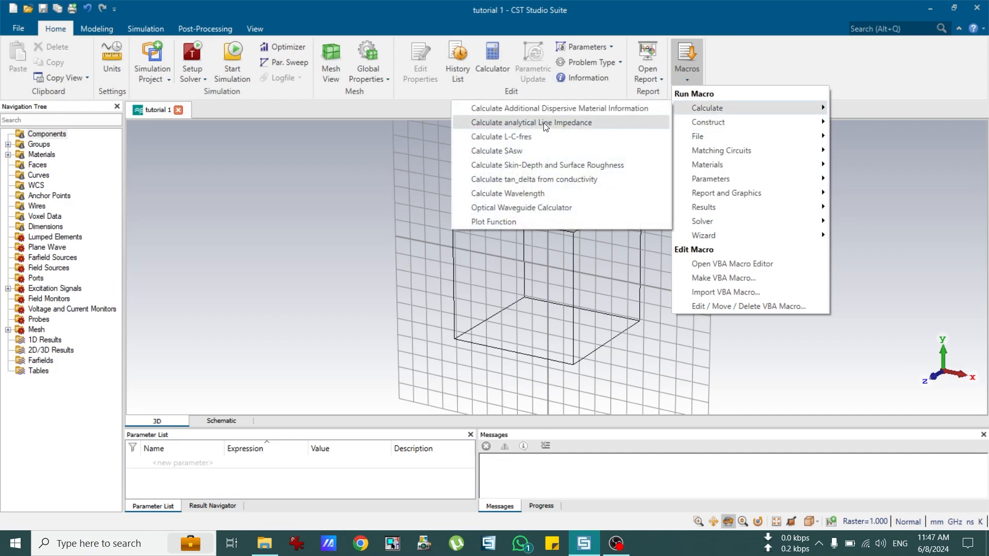
# Step: Run Calculate analytical Line Impedance and switch the line type from Coax to Thin Microstrip
pyautogui.click(565, 123)
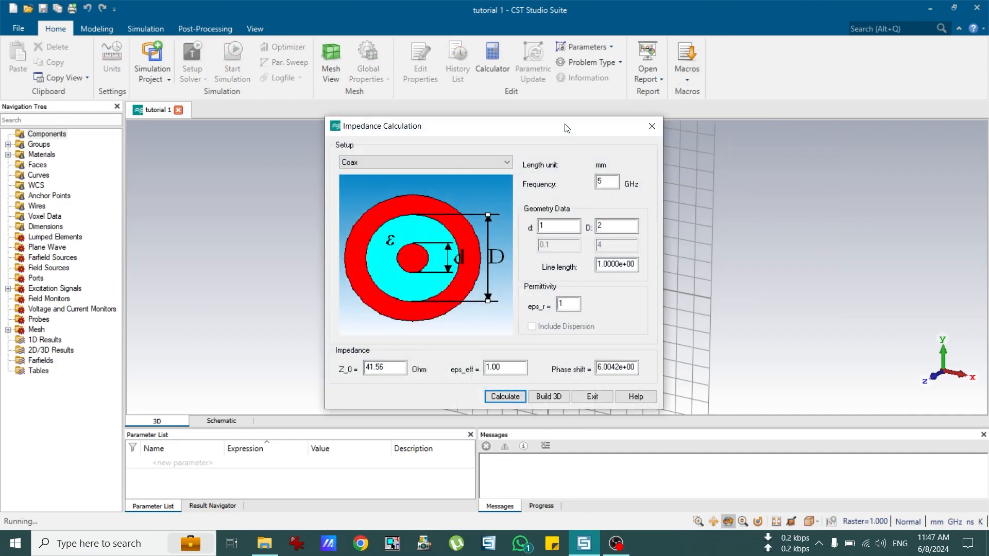
pyautogui.click(435, 163)
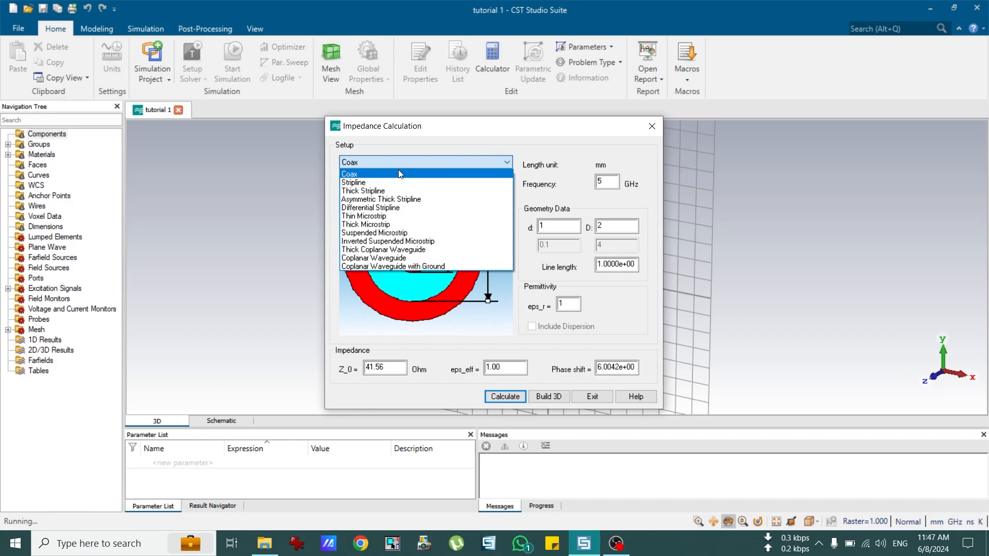
pyautogui.click(456, 144)
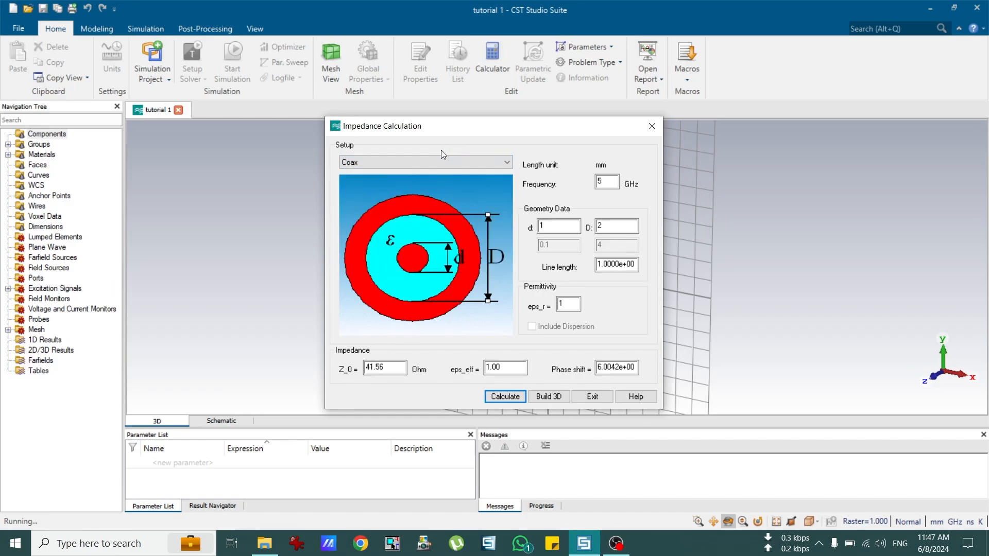
pyautogui.click(415, 161)
pyautogui.click(397, 183)
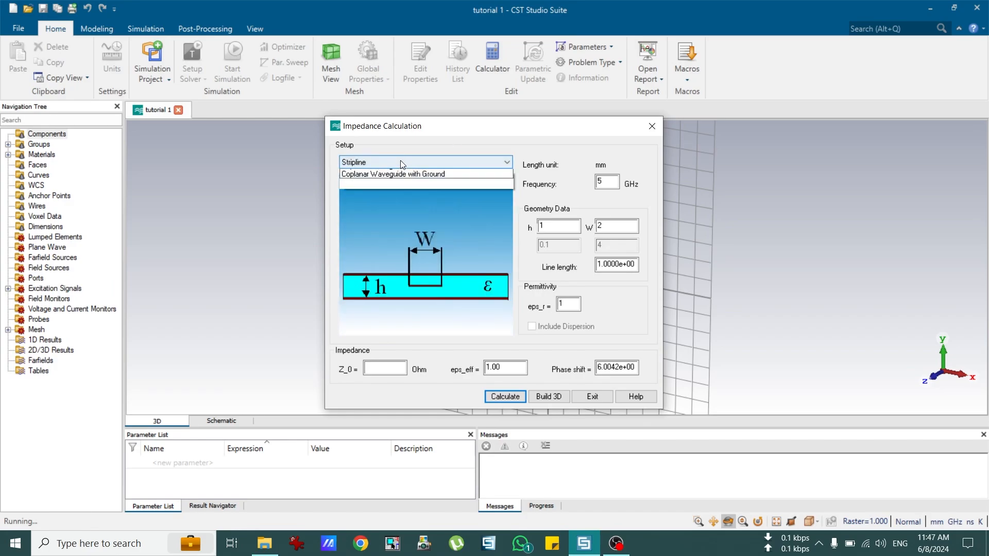
pyautogui.click(401, 161)
pyautogui.click(393, 191)
pyautogui.click(397, 164)
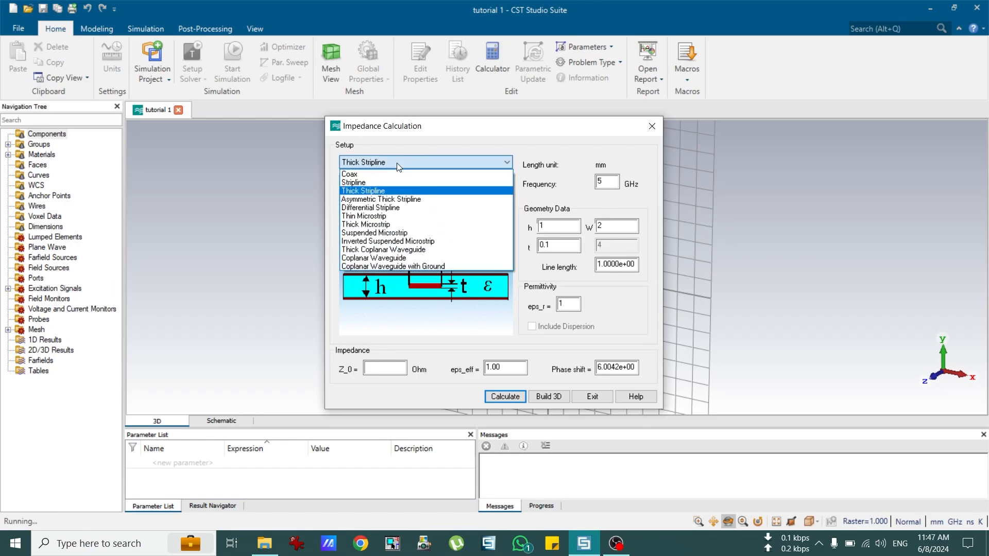
pyautogui.click(397, 217)
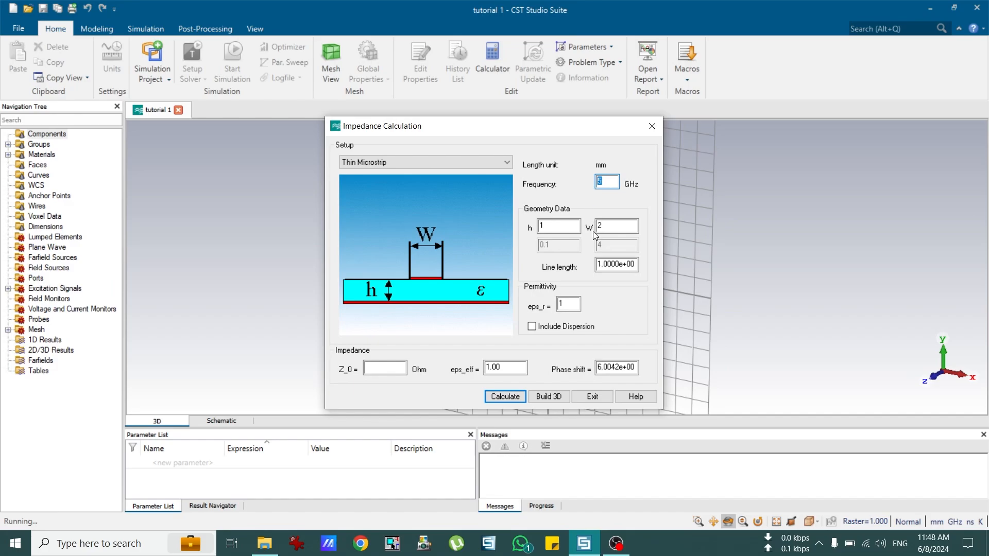
# Step: Enter frequency 1 GHz, h 1.6 and eps_r 4.3, then calculate Z_0 = 64.22 Ohm
pyautogui.write('1')
pyautogui.click(544, 227)
pyautogui.moveTo(551, 226); pyautogui.dragTo(536, 224)
pyautogui.write('6')
pyautogui.doubleClick(570, 305)
pyautogui.write('4.3')
pyautogui.doubleClick(573, 304)
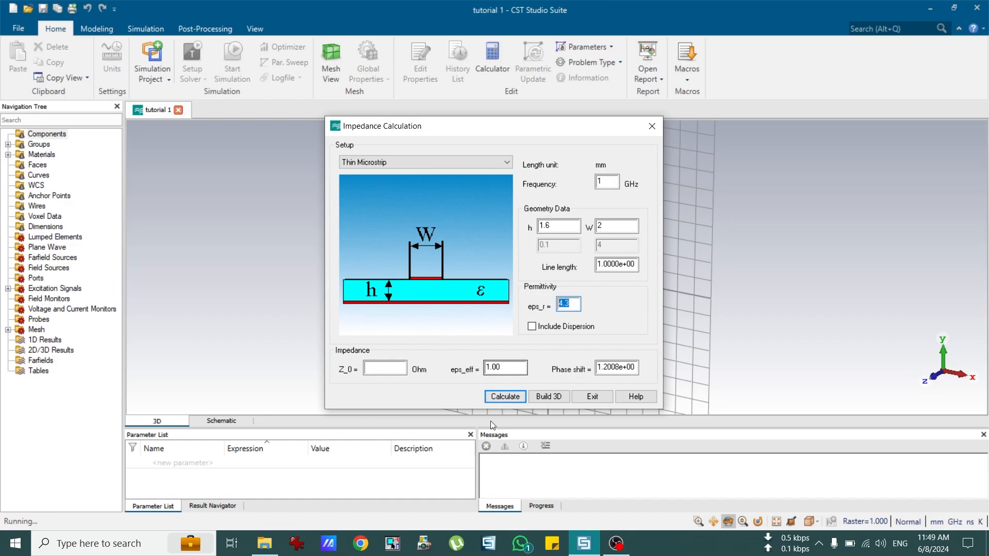
pyautogui.click(512, 399)
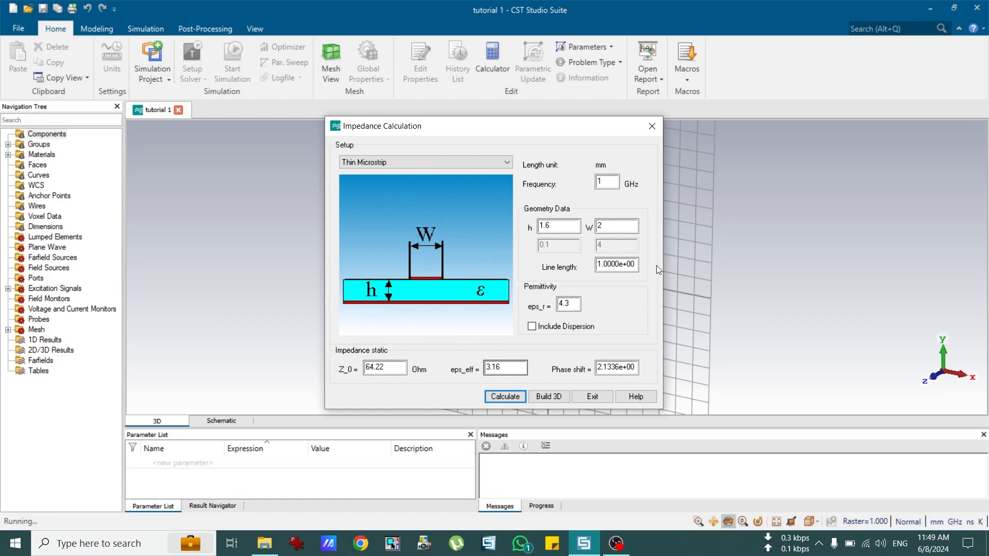
# Step: Set strip width W to 3.1 mm, recalculate to Z_0 50.35 Ohm, and copy the width
pyautogui.doubleClick(599, 225)
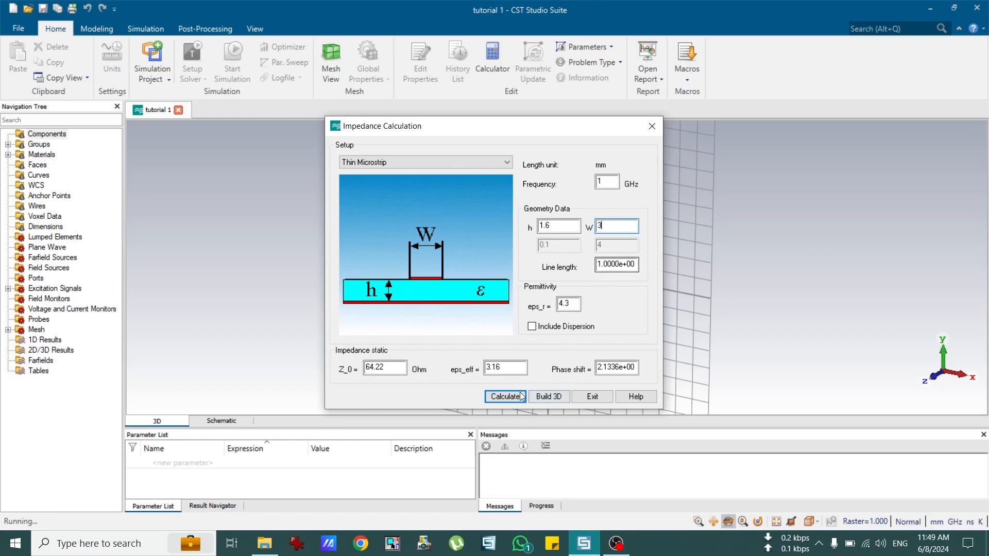
pyautogui.click(499, 395)
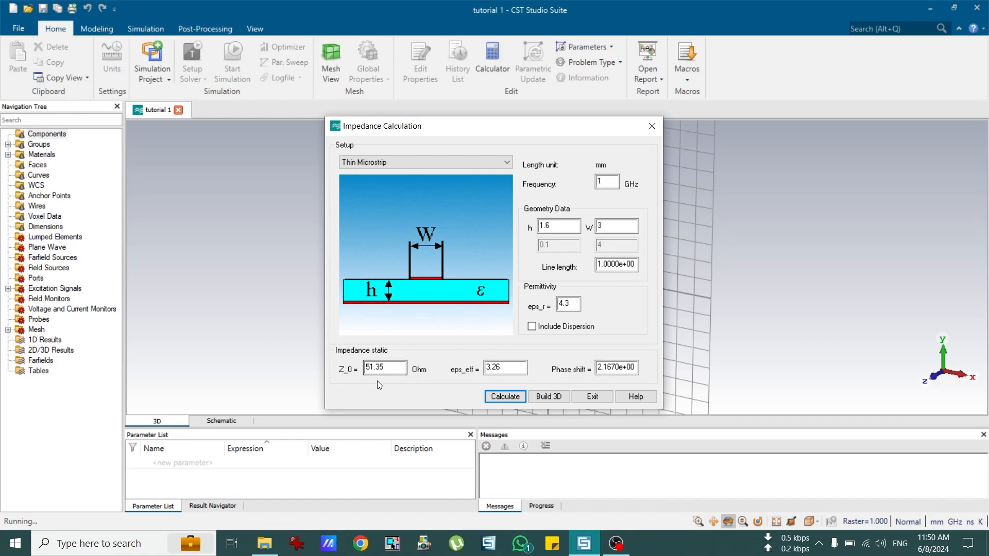
pyautogui.click(611, 231)
pyautogui.write('.1')
pyautogui.click(510, 399)
pyautogui.moveTo(388, 369); pyautogui.dragTo(358, 374)
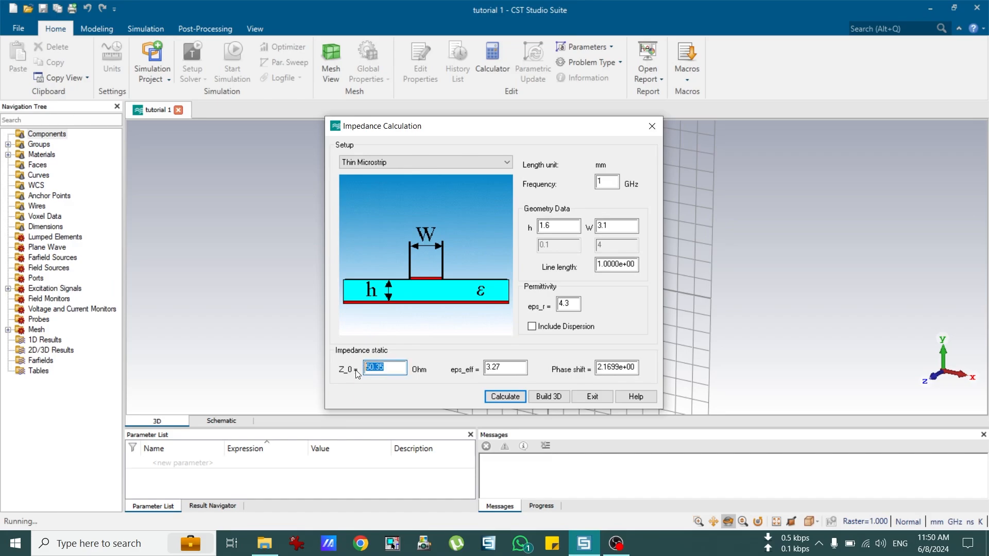
pyautogui.doubleClick(604, 226)
pyautogui.rightClick(600, 227)
pyautogui.click(530, 270)
# Step: Change the frequency to 40 GHz, recalculate, and copy the 3.1 width value again
pyautogui.doubleClick(606, 182)
pyautogui.write('40')
pyautogui.click(521, 396)
pyautogui.moveTo(562, 227); pyautogui.dragTo(538, 227)
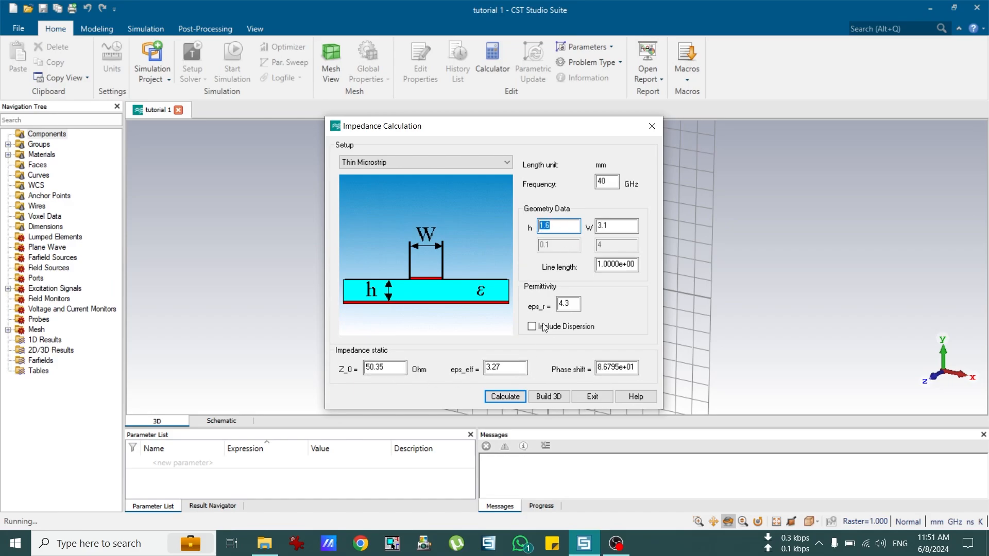
pyautogui.doubleClick(572, 303)
pyautogui.click(604, 226)
pyautogui.doubleClick(604, 225)
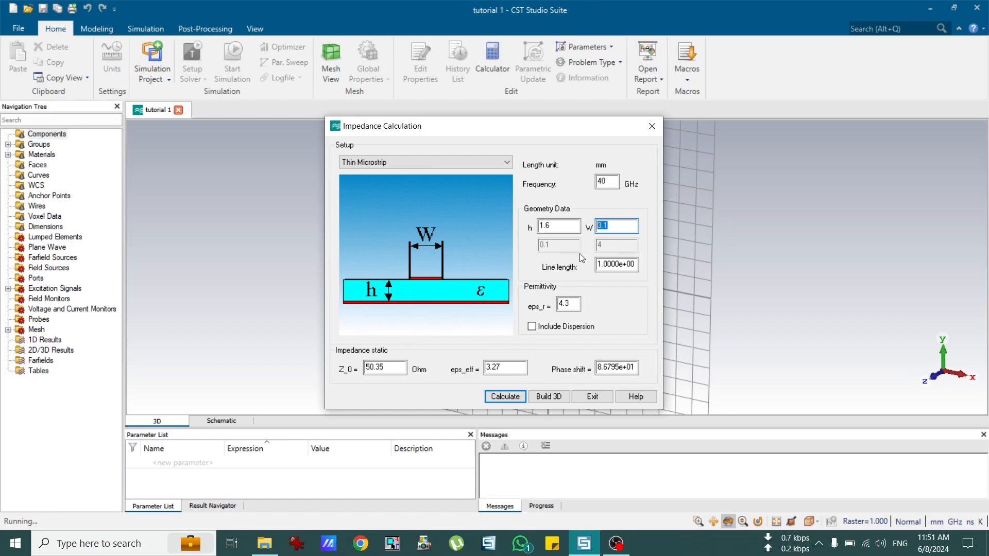
pyautogui.rightClick(603, 227)
pyautogui.click(523, 267)
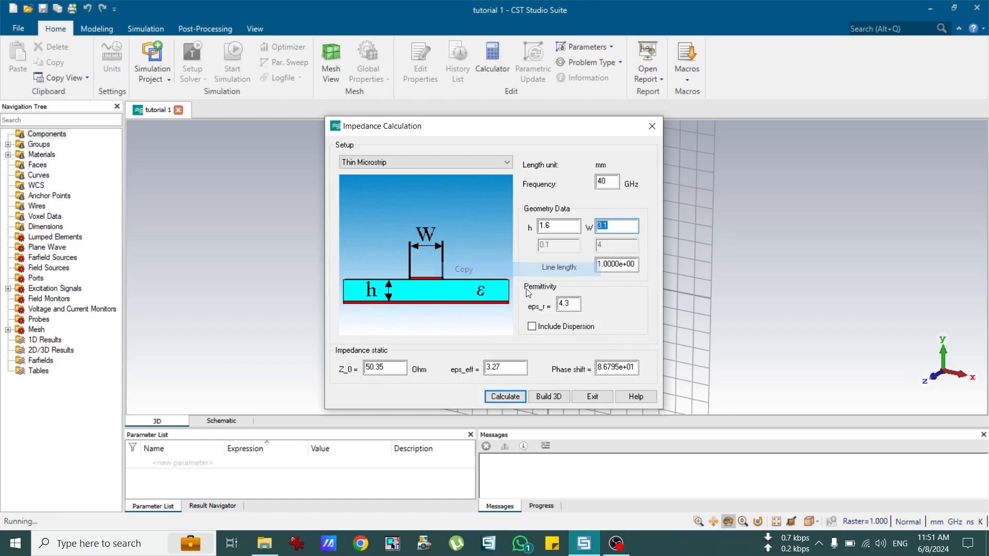
# Step: Exit the calculator and start a Modeling Brick, pressing Esc for the coordinate dialog
pyautogui.click(592, 397)
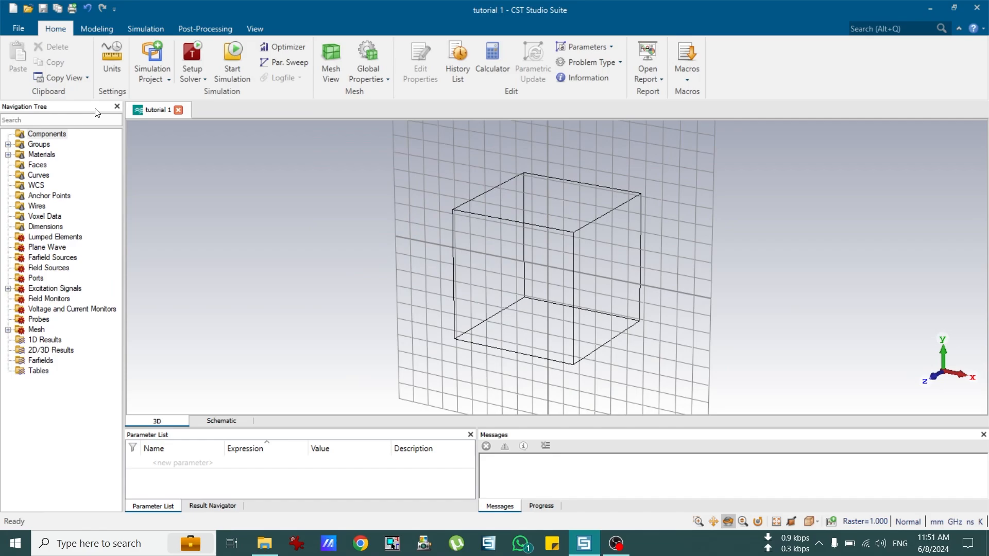
pyautogui.click(97, 32)
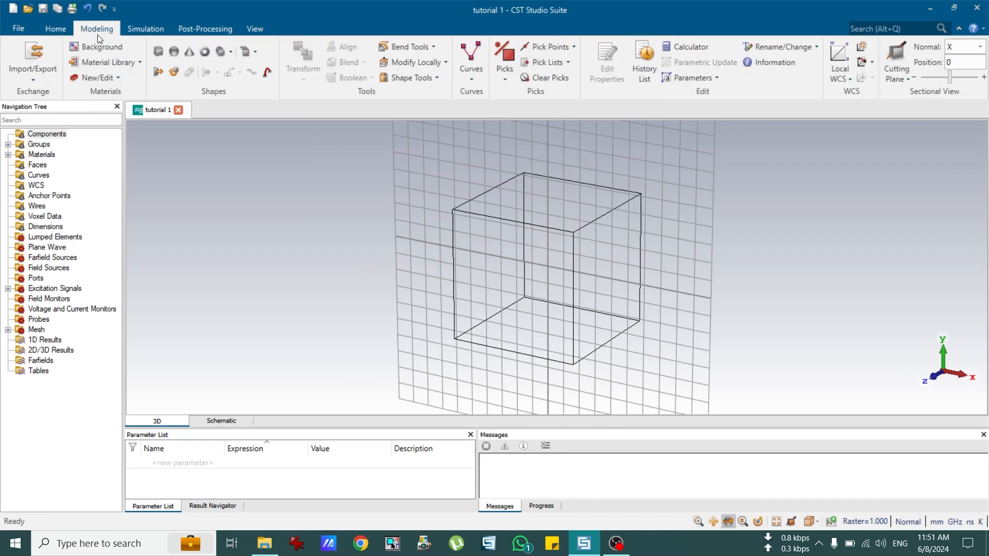
pyautogui.click(159, 52)
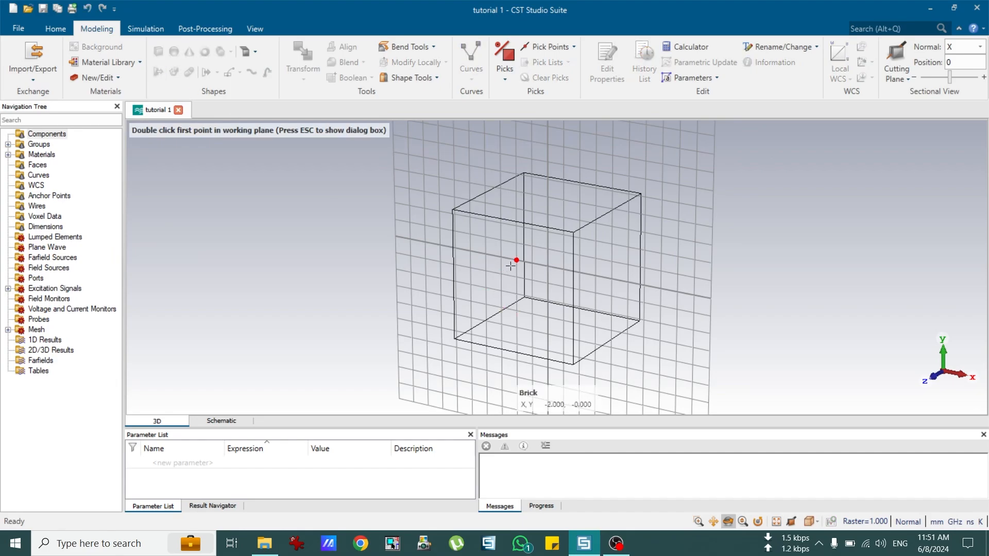
pyautogui.press('Escape')
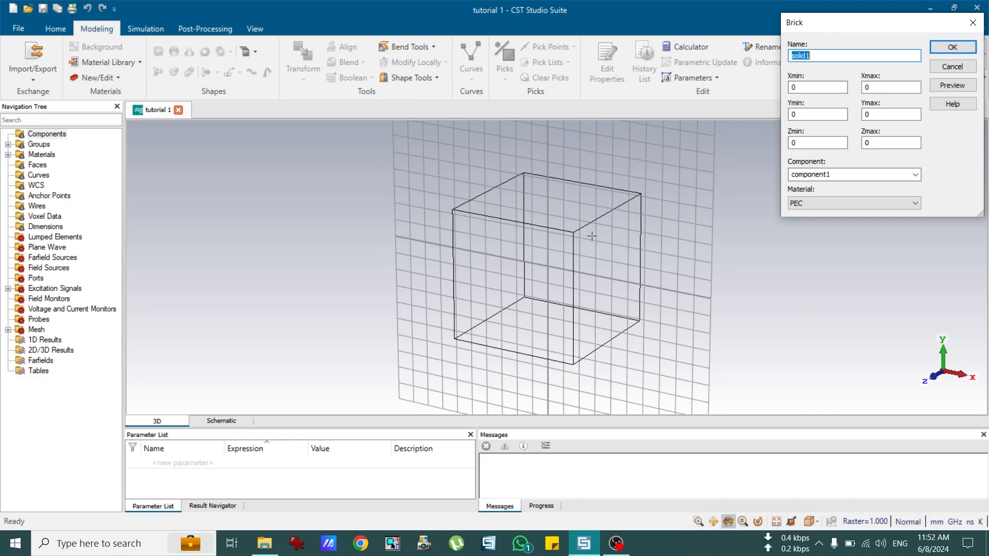
# Step: Name the brick GND, set X from -10 to 10 and Ymin to -10
pyautogui.write('GND')
pyautogui.doubleClick(793, 88)
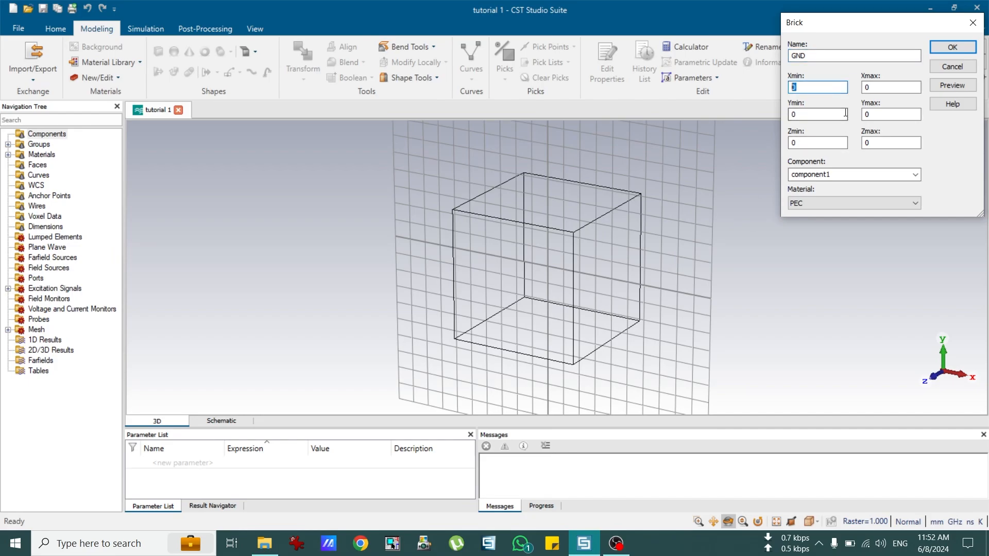
pyautogui.write('-10')
pyautogui.moveTo(570, 302); pyautogui.dragTo(597, 266)
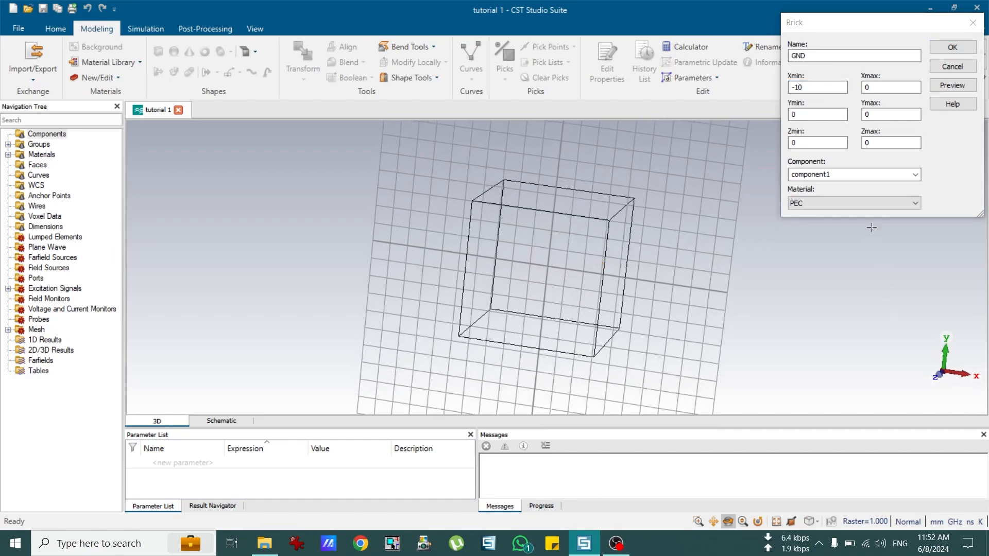
pyautogui.click(868, 88)
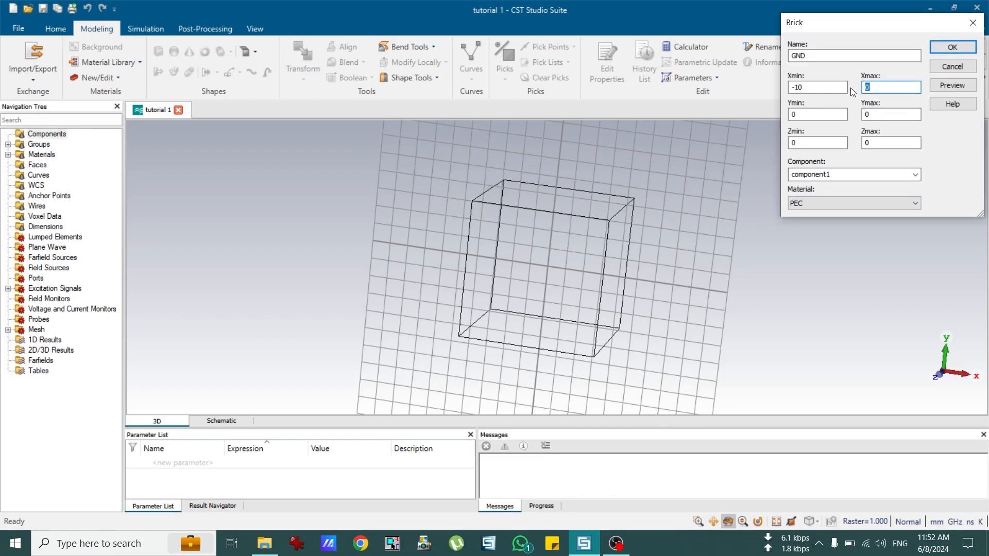
pyautogui.write('10')
pyautogui.press('Tab')
pyautogui.write('-')
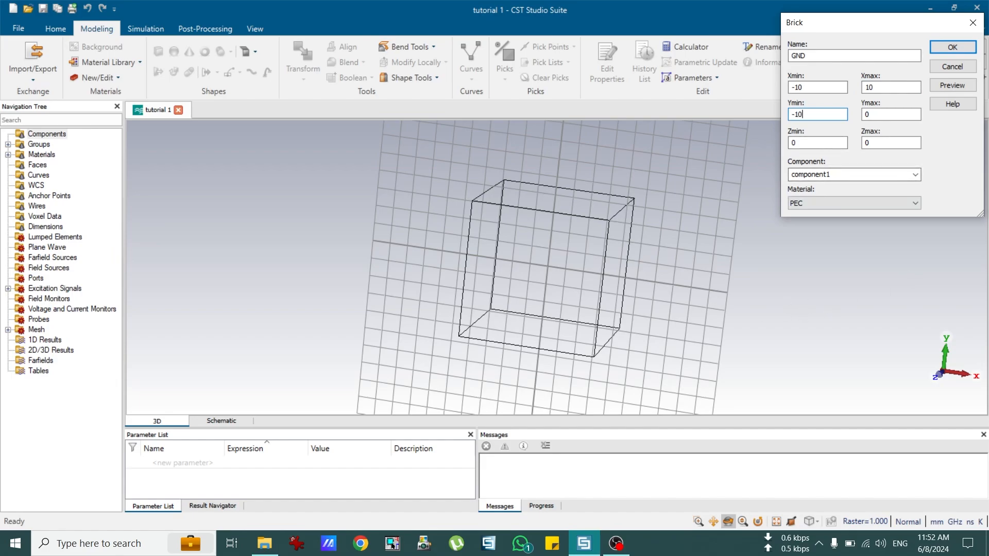
pyautogui.write('10')
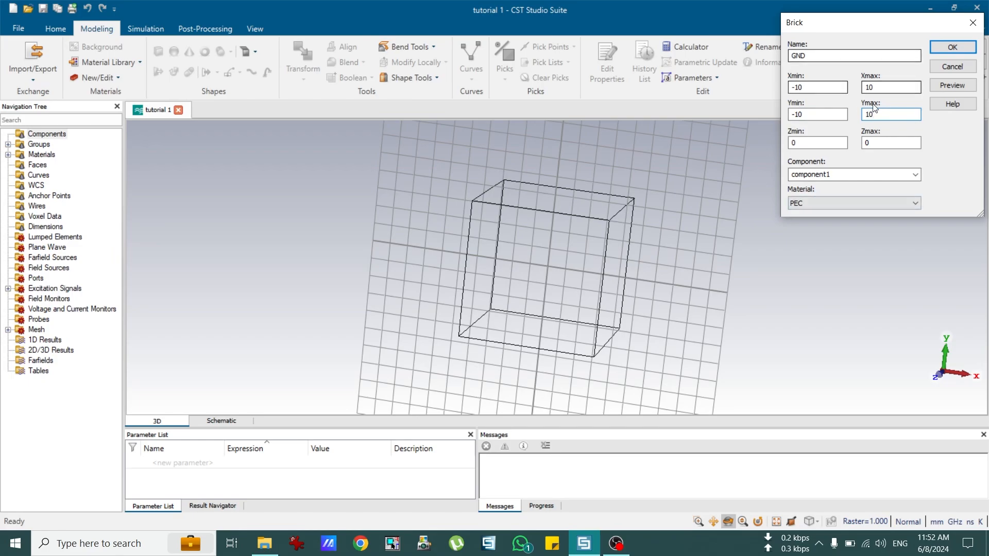
# Step: Keep Y spanning -10 to 10 and set Z from 0 to 0.035
pyautogui.moveTo(545, 336); pyautogui.dragTo(507, 269)
pyautogui.click(814, 114)
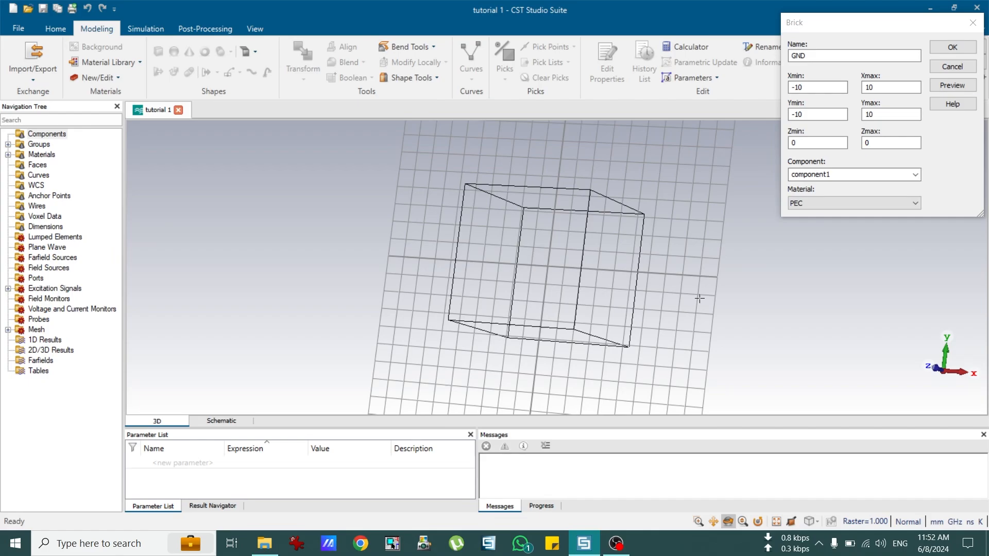
pyautogui.doubleClick(812, 142)
pyautogui.moveTo(558, 324); pyautogui.dragTo(536, 214)
pyautogui.moveTo(484, 381); pyautogui.dragTo(471, 358)
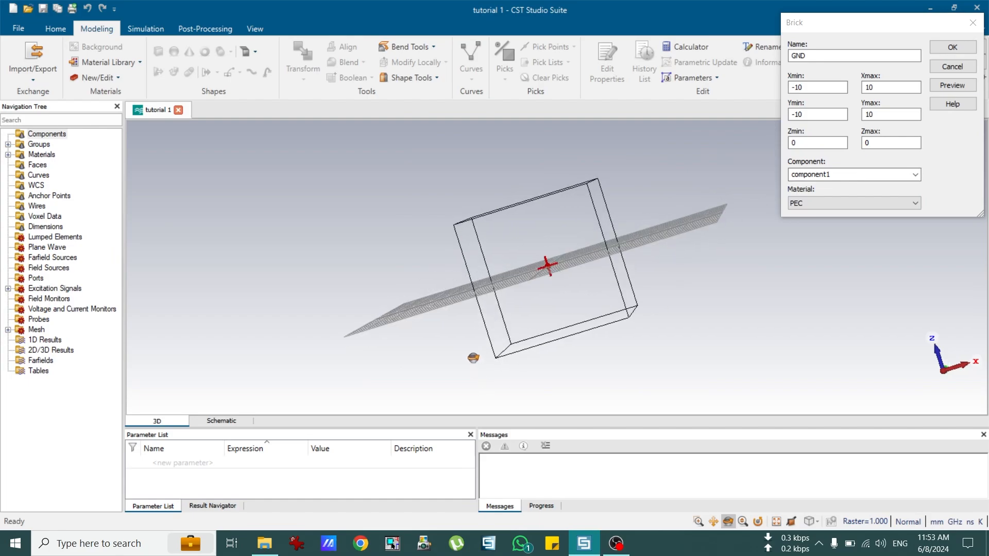
pyautogui.doubleClick(806, 142)
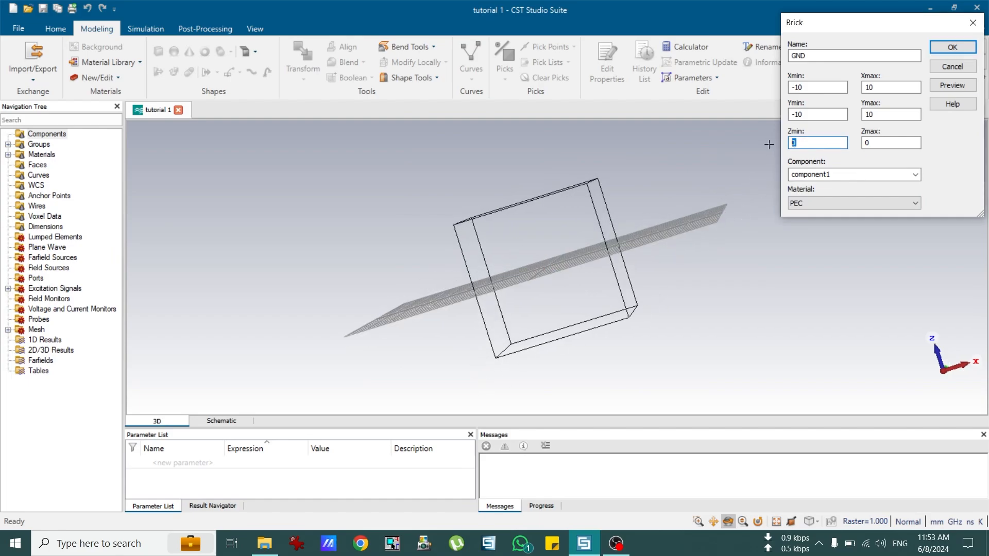
pyautogui.press('Tab')
pyautogui.write('0.0')
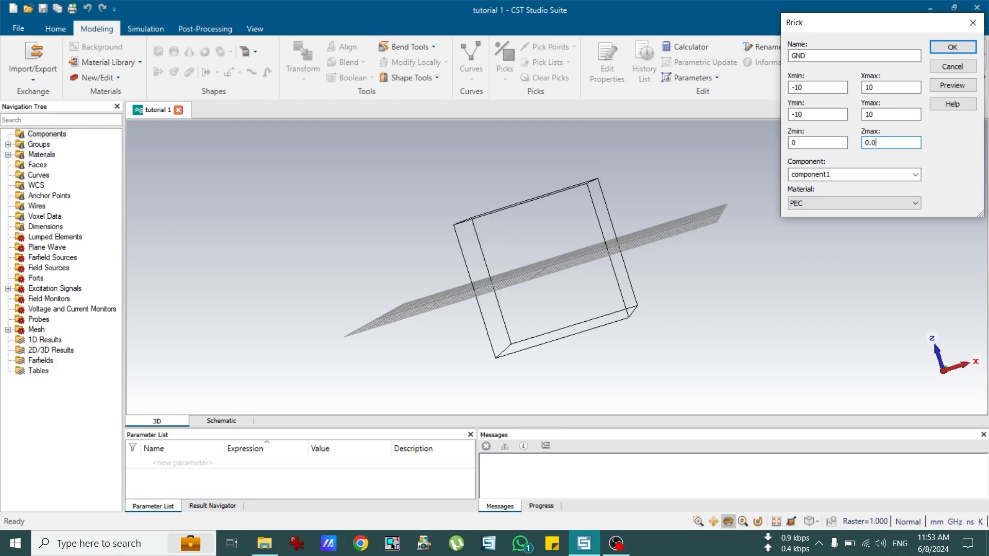
pyautogui.write('35')
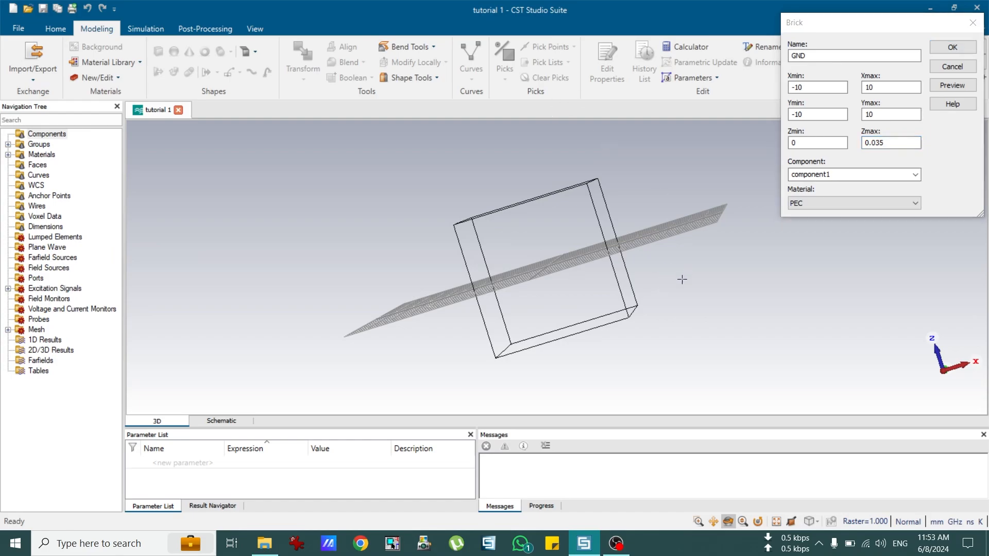
pyautogui.moveTo(907, 143); pyautogui.dragTo(856, 147)
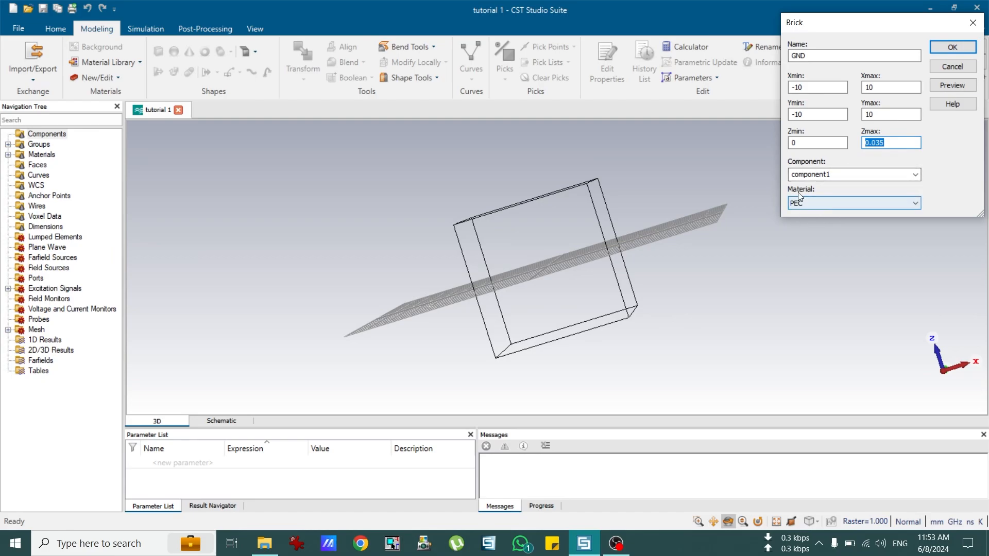
pyautogui.click(815, 203)
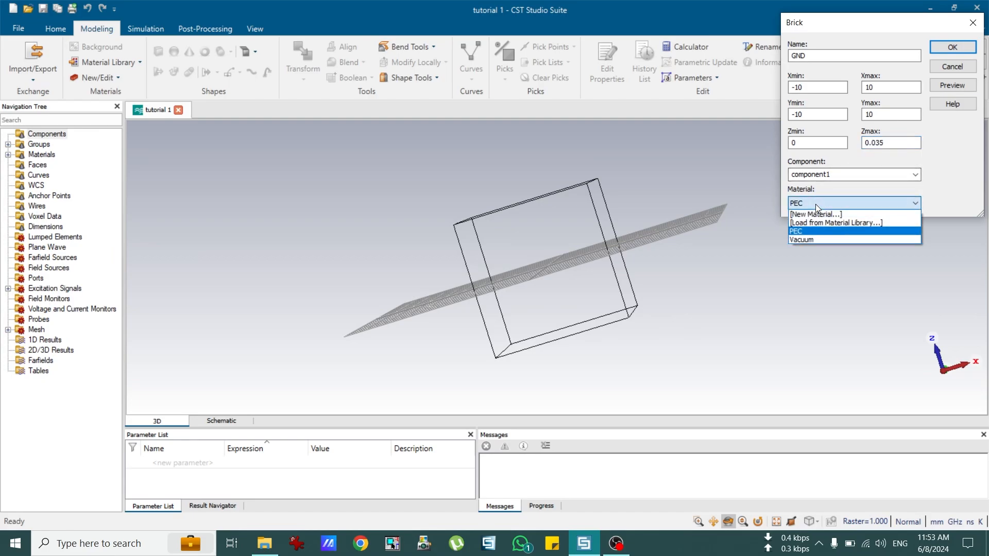
# Step: Filter the library for 'copp', compare with Copper (pure), and load Copper (annealed)
pyautogui.click(817, 222)
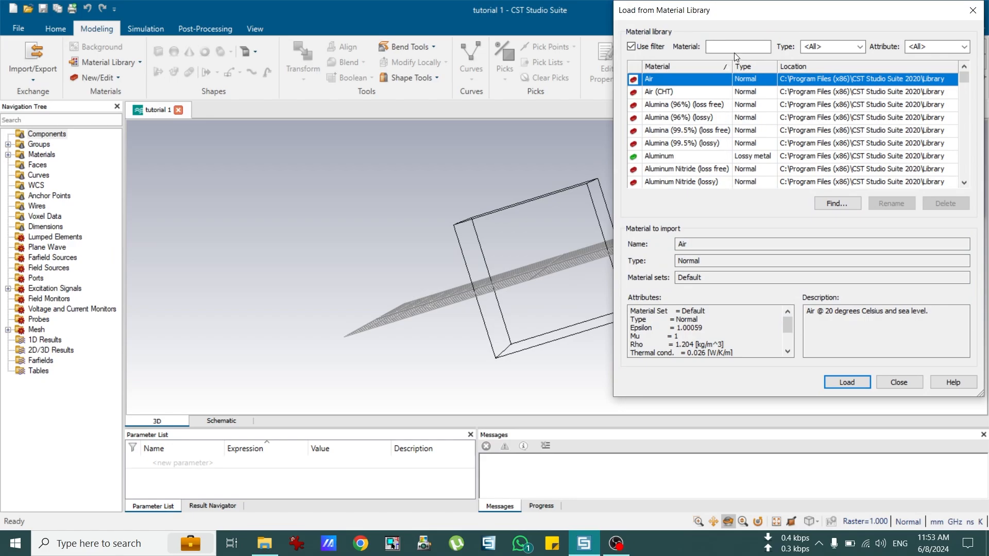
pyautogui.click(735, 50)
pyautogui.write('copp')
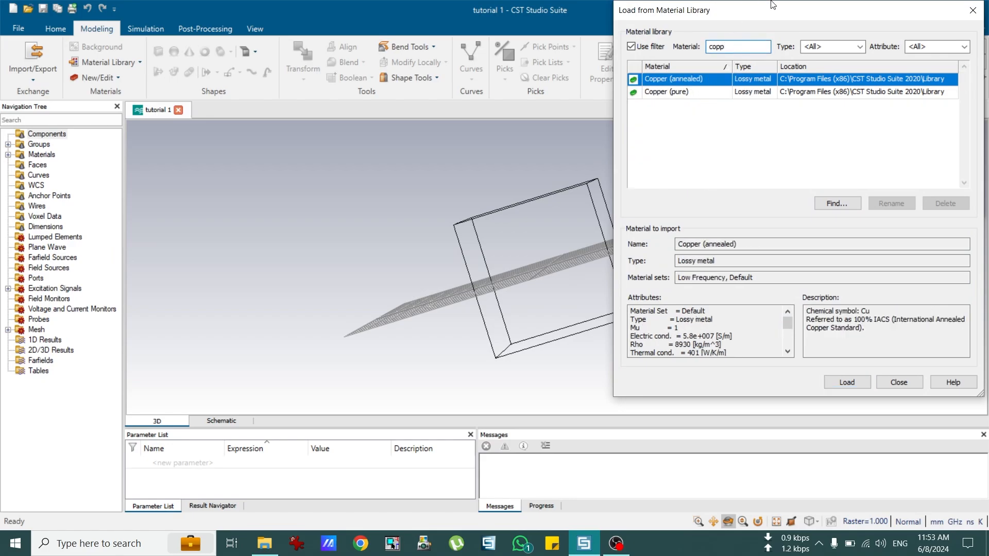
pyautogui.click(707, 82)
pyautogui.click(700, 85)
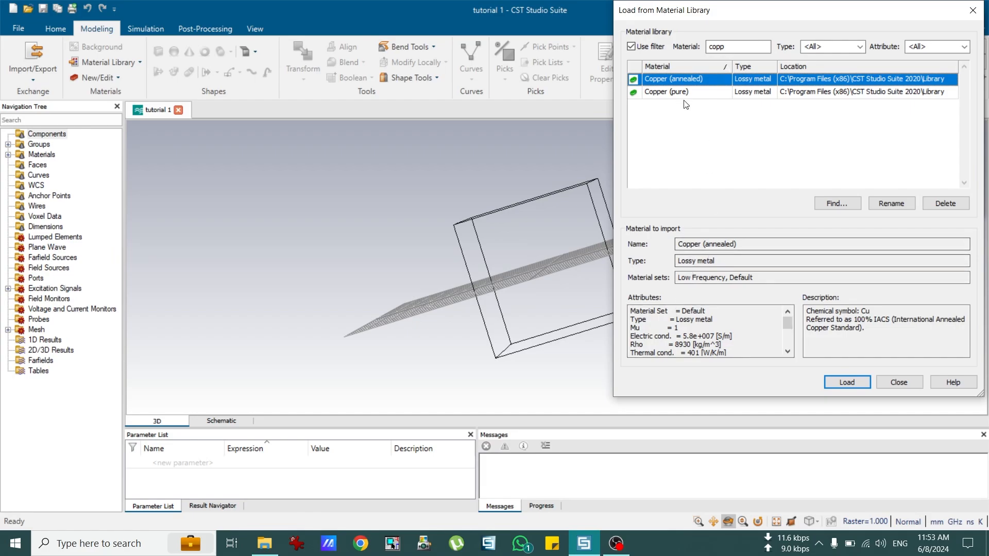
pyautogui.click(665, 94)
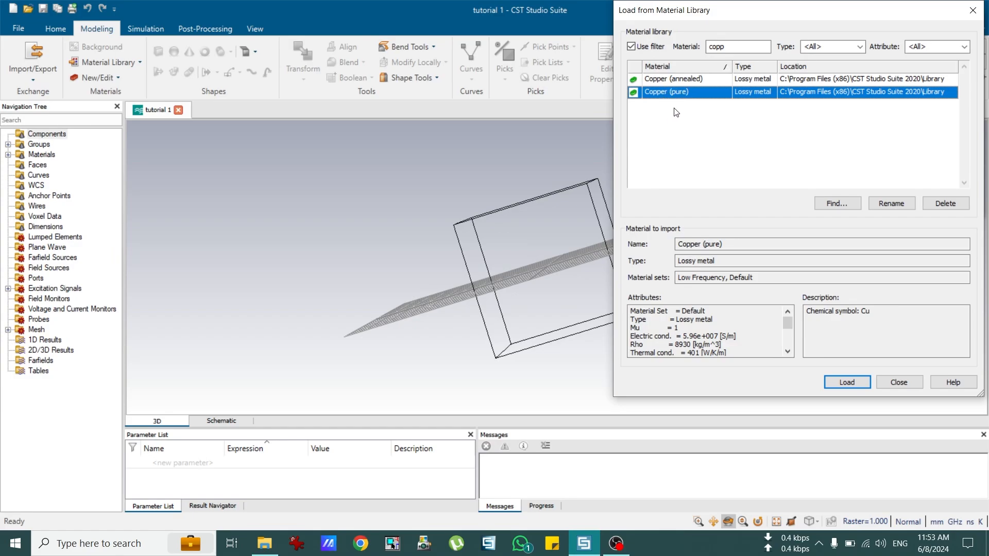
pyautogui.click(677, 80)
pyautogui.click(679, 93)
pyautogui.click(681, 79)
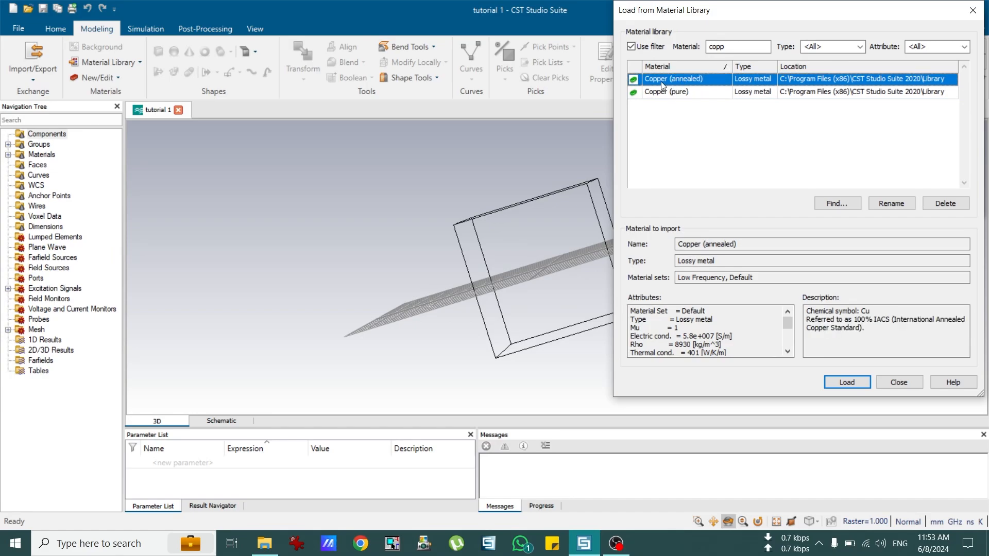
pyautogui.click(847, 383)
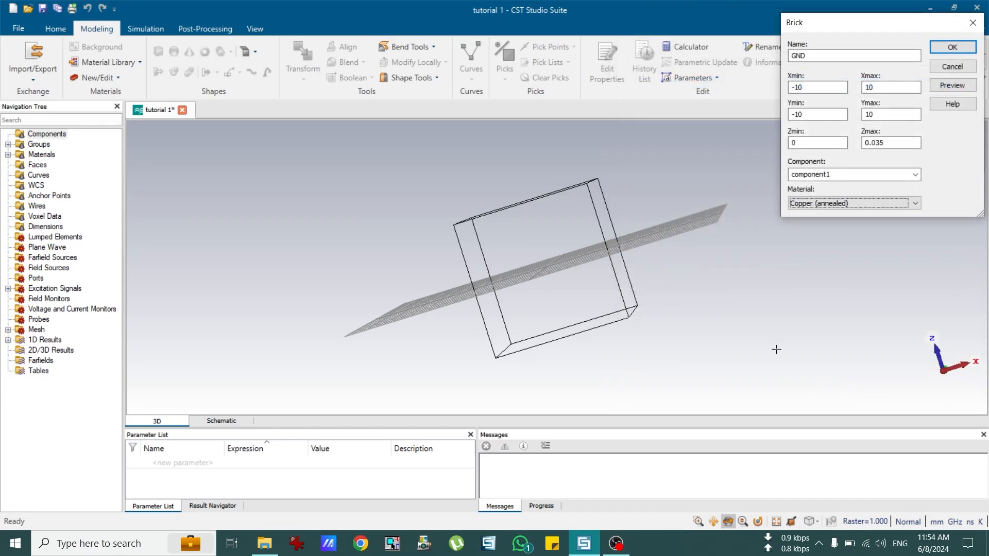
# Step: Preview the GND brick from front, top and side views, then create the 20×20×0.035 mm copper plate
pyautogui.click(947, 92)
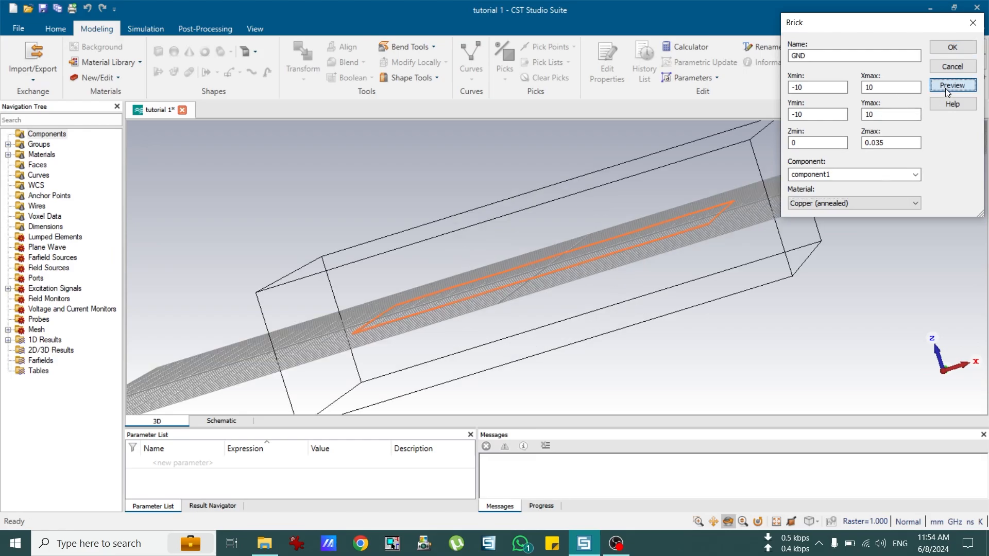
pyautogui.moveTo(613, 211)
pyautogui.mouseDown()
pyautogui.moveTo(601, 256)
pyautogui.moveTo(579, 282)
pyautogui.moveTo(569, 233)
pyautogui.moveTo(591, 234)
pyautogui.mouseUp()
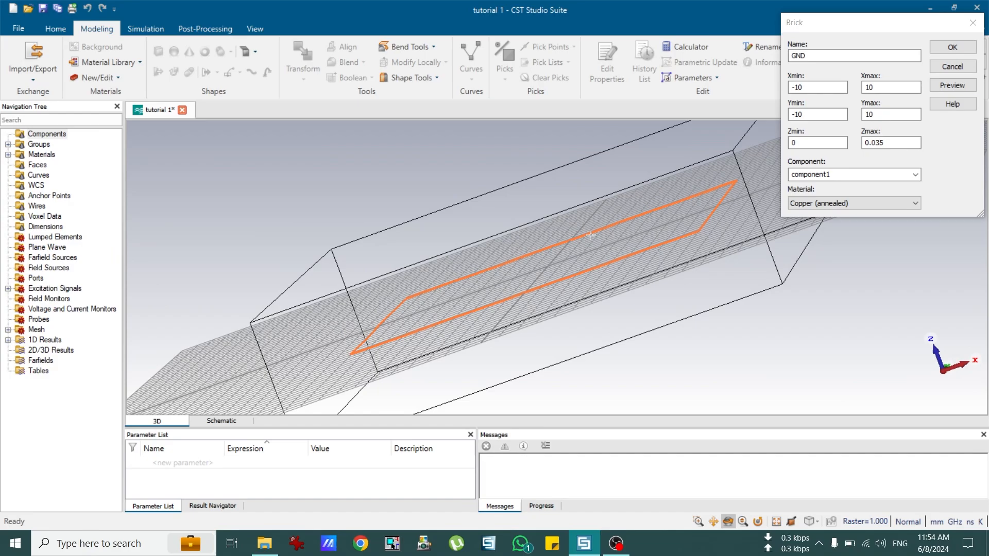
pyautogui.press('7')
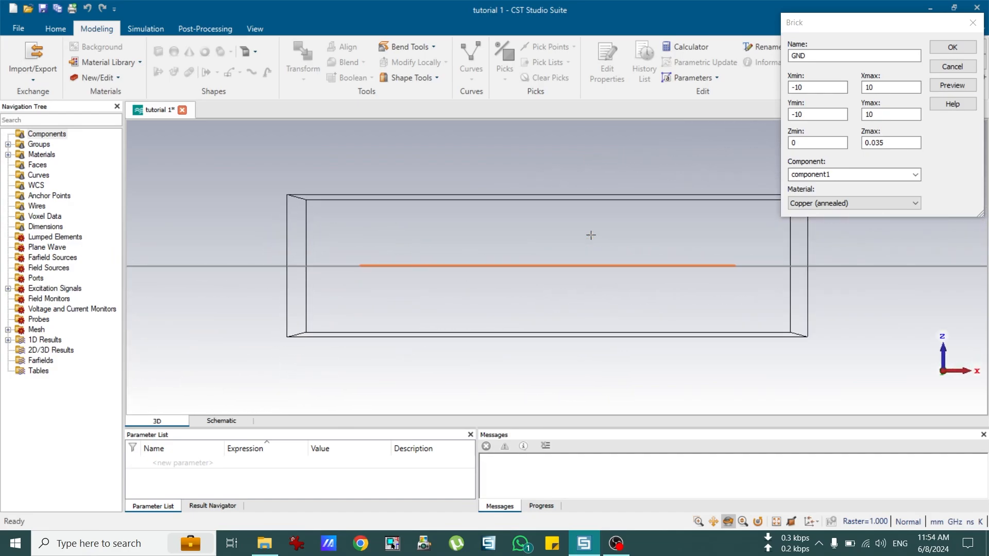
pyautogui.moveTo(649, 299)
pyautogui.mouseDown()
pyautogui.moveTo(654, 267)
pyautogui.moveTo(562, 315)
pyautogui.mouseUp()
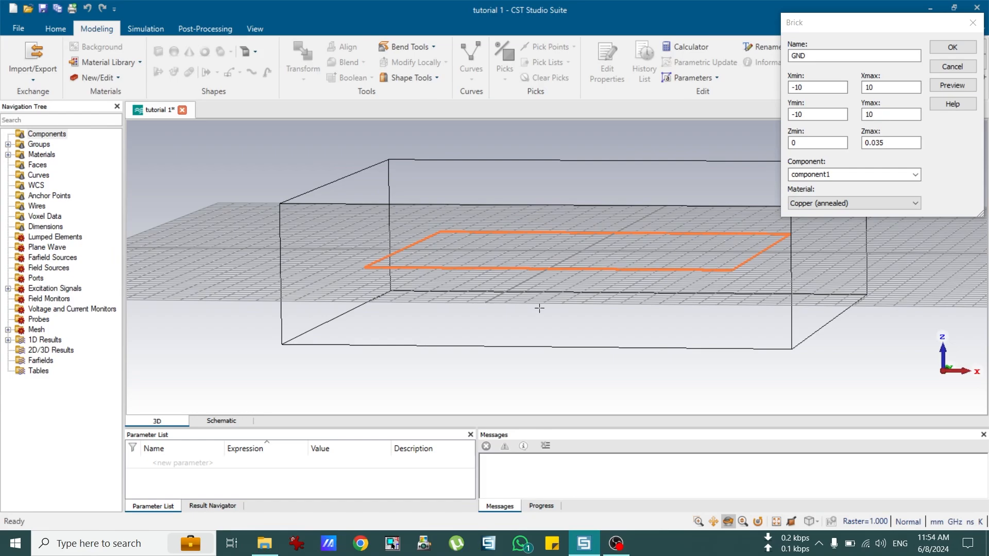
pyautogui.press('2')
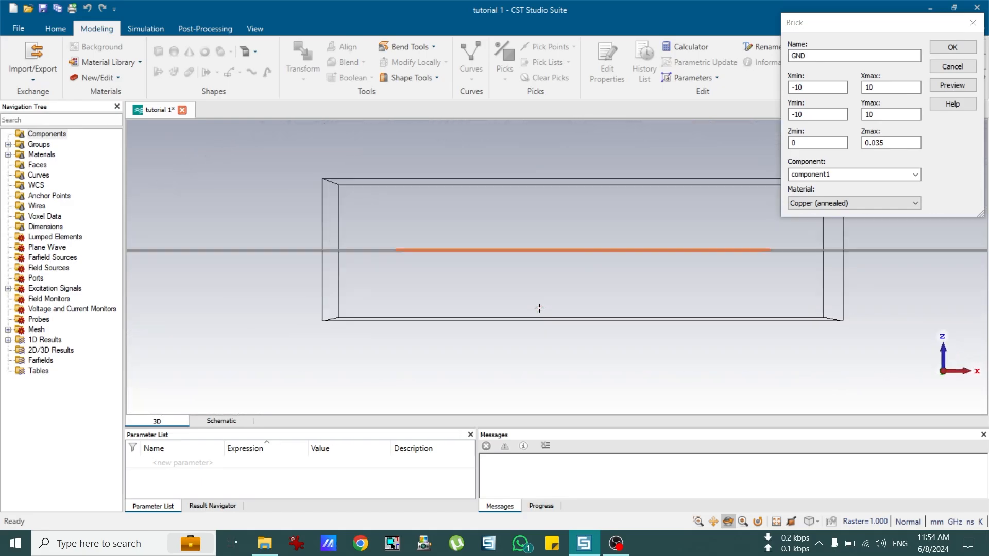
pyautogui.press('3')
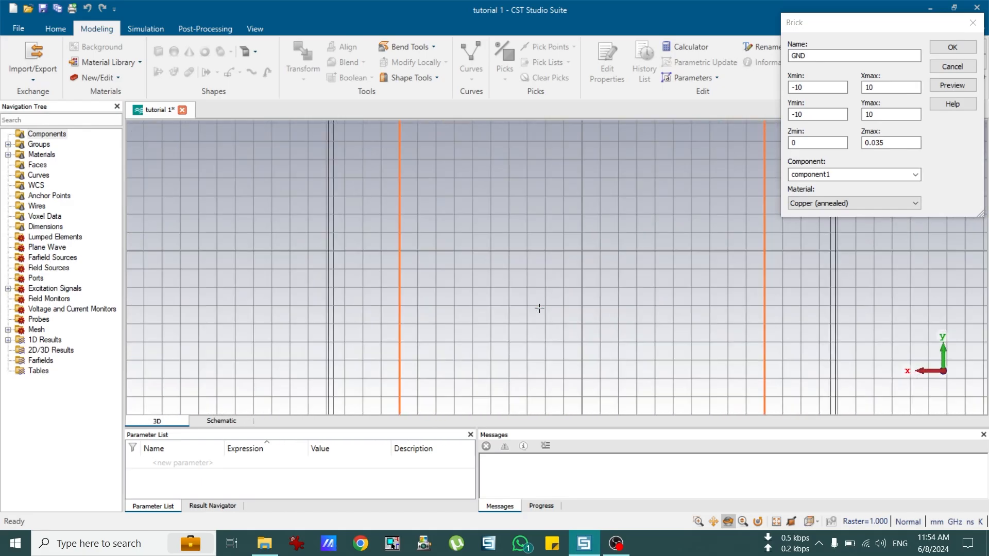
pyautogui.press('4')
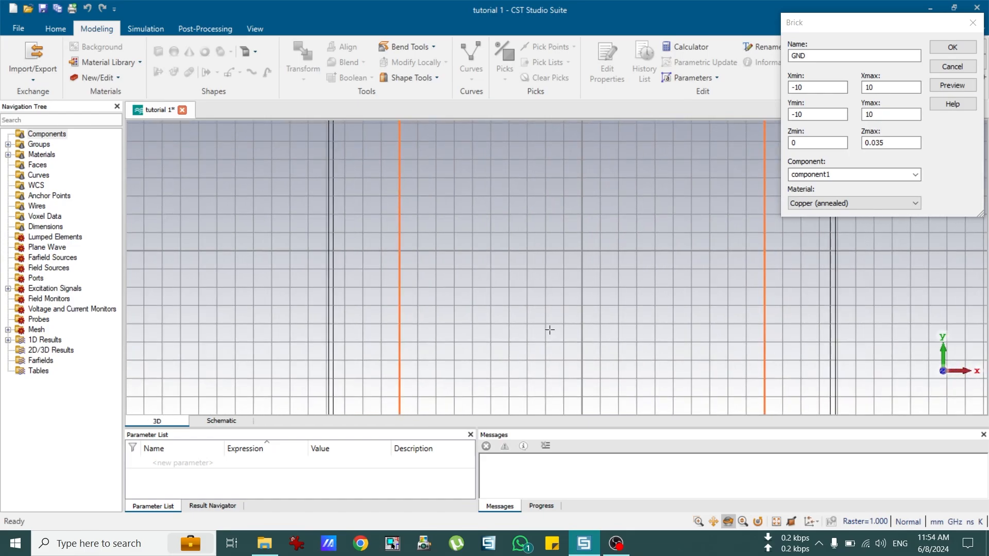
pyautogui.moveTo(545, 335); pyautogui.dragTo(589, 284)
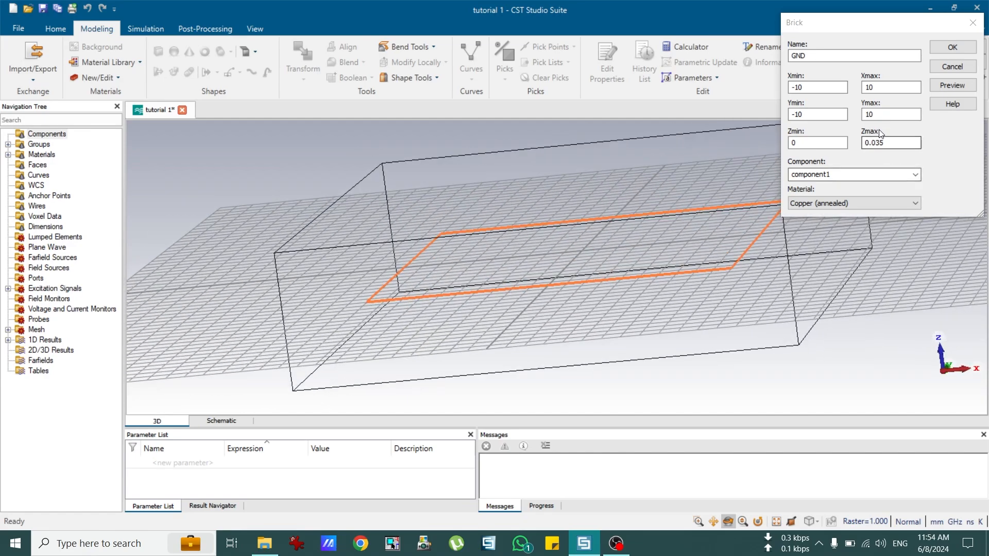
pyautogui.click(952, 48)
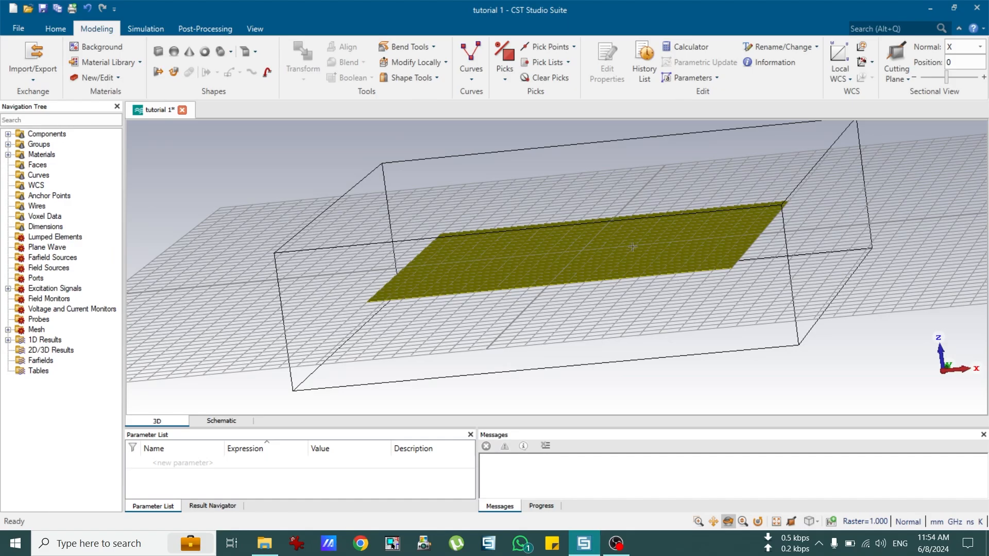
# Step: Hide the working-plane grid and the bounding box in the 3D view
pyautogui.moveTo(633, 247); pyautogui.dragTo(724, 218)
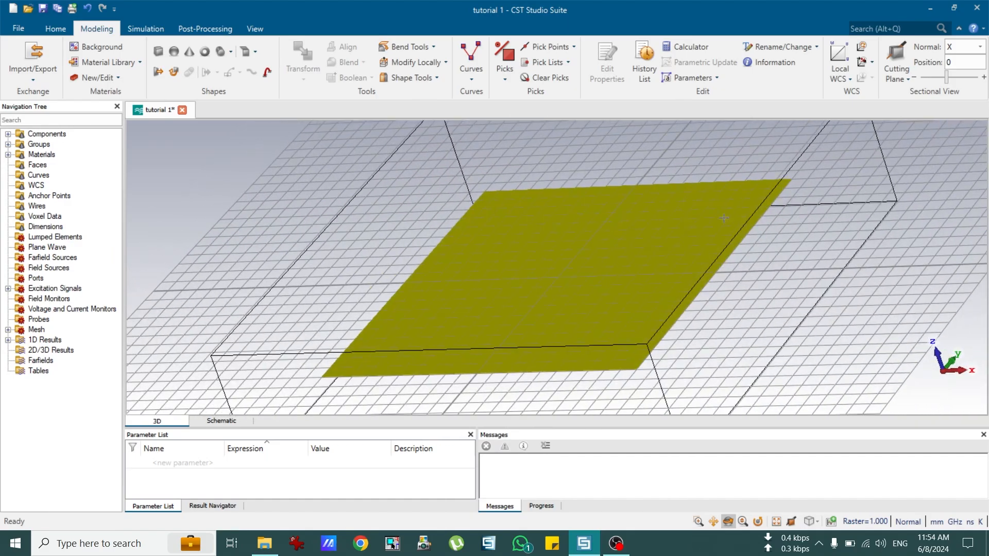
pyautogui.click(261, 29)
pyautogui.click(314, 54)
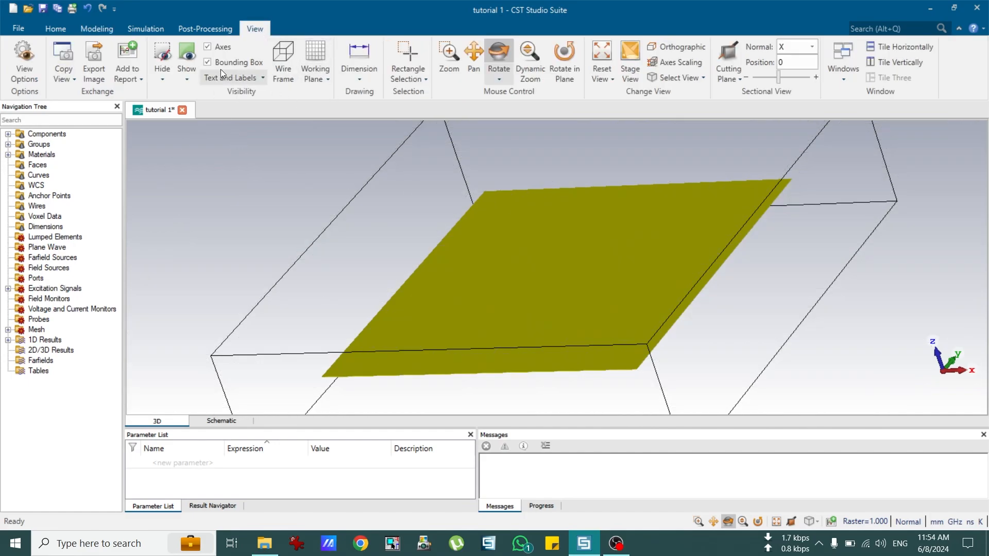
pyautogui.click(207, 61)
pyautogui.moveTo(601, 279)
pyautogui.mouseDown()
pyautogui.moveTo(490, 215)
pyautogui.moveTo(611, 280)
pyautogui.moveTo(583, 278)
pyautogui.mouseUp()
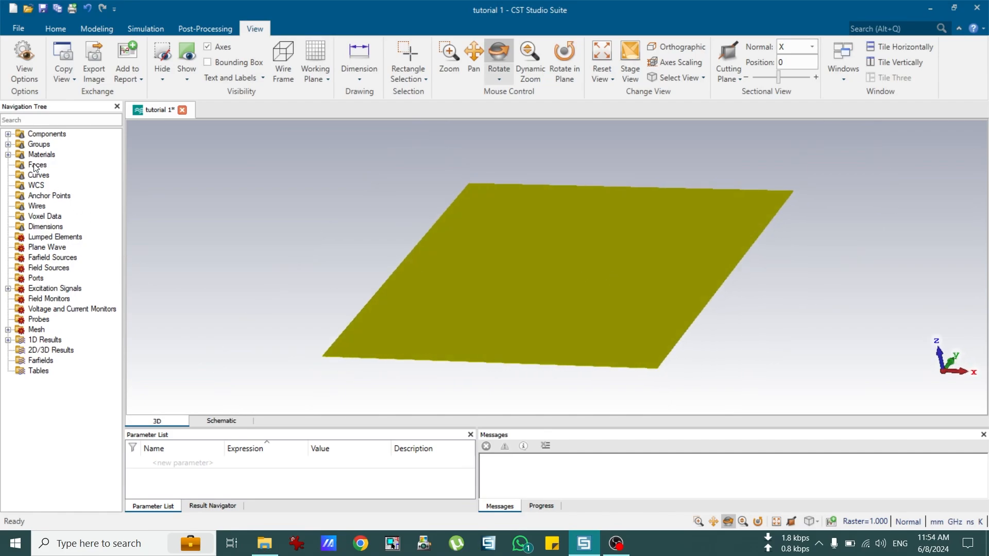
# Step: Select GND under component1 and review its brick coordinates in the History List without changes
pyautogui.click(8, 134)
pyautogui.click(20, 146)
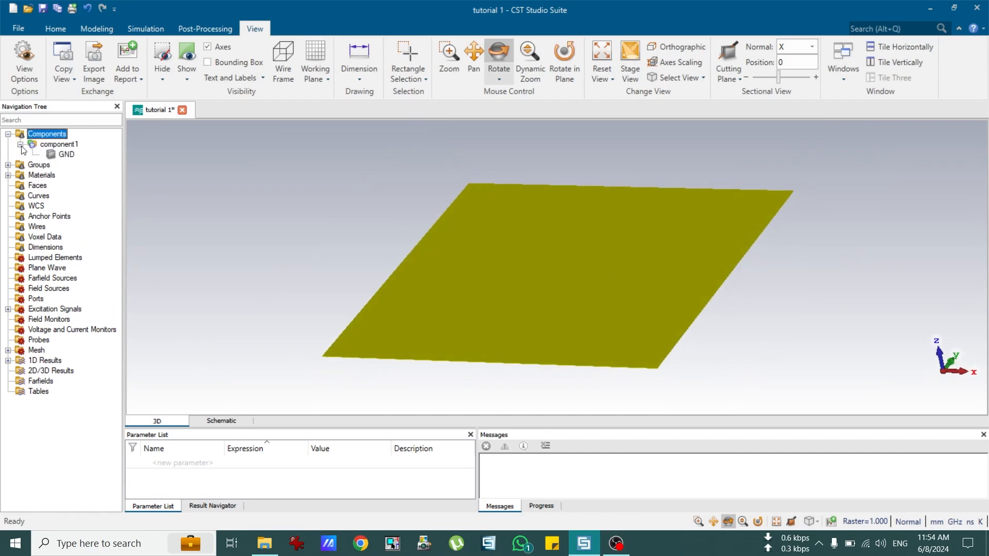
pyautogui.click(57, 156)
pyautogui.moveTo(584, 291); pyautogui.dragTo(718, 270)
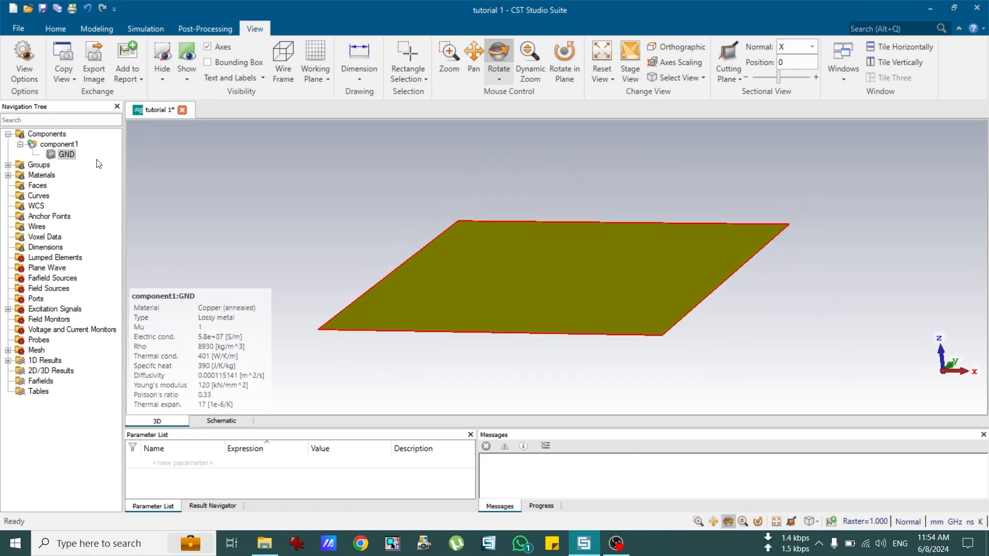
pyautogui.doubleClick(66, 155)
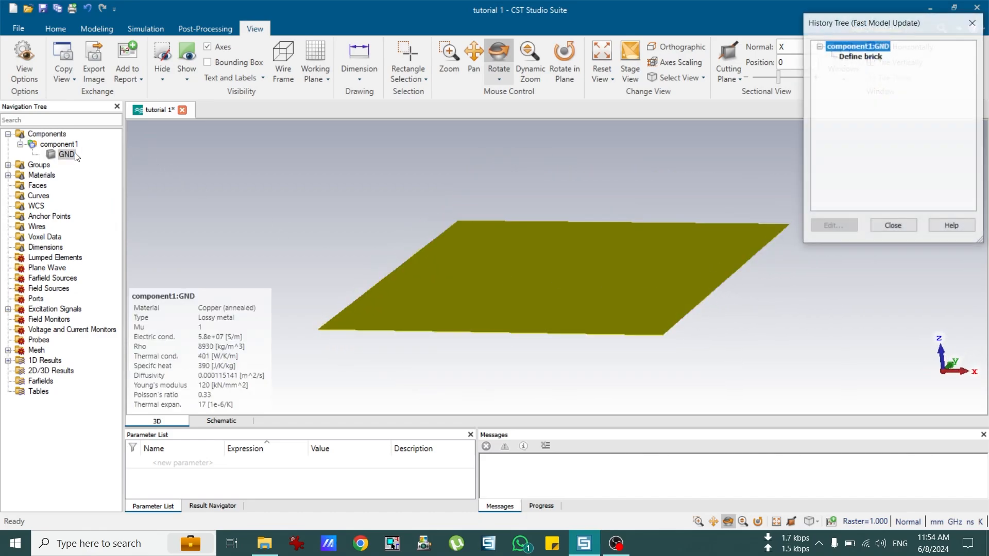
pyautogui.doubleClick(847, 56)
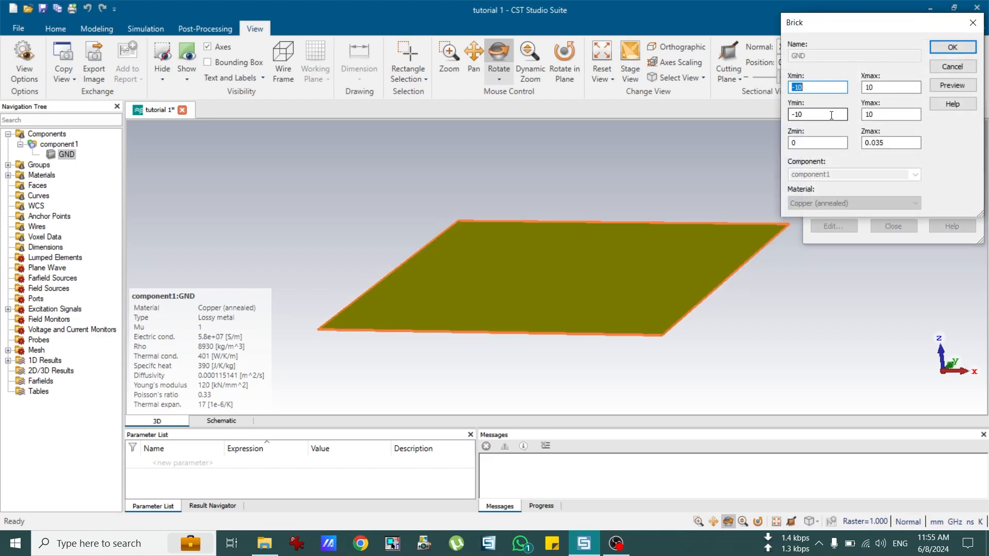
pyautogui.moveTo(805, 115); pyautogui.dragTo(792, 115)
pyautogui.press('Tab')
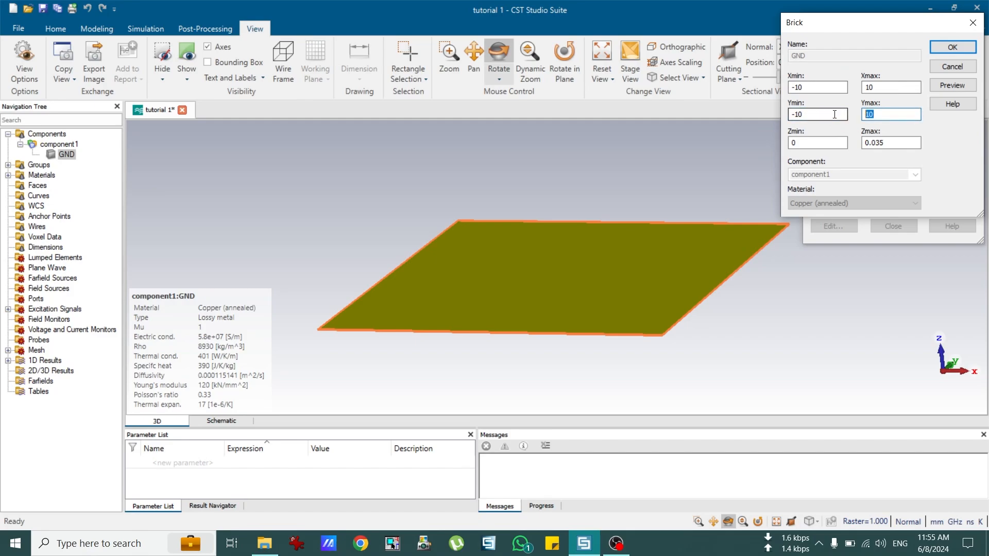
pyautogui.click(796, 145)
pyautogui.press('Tab')
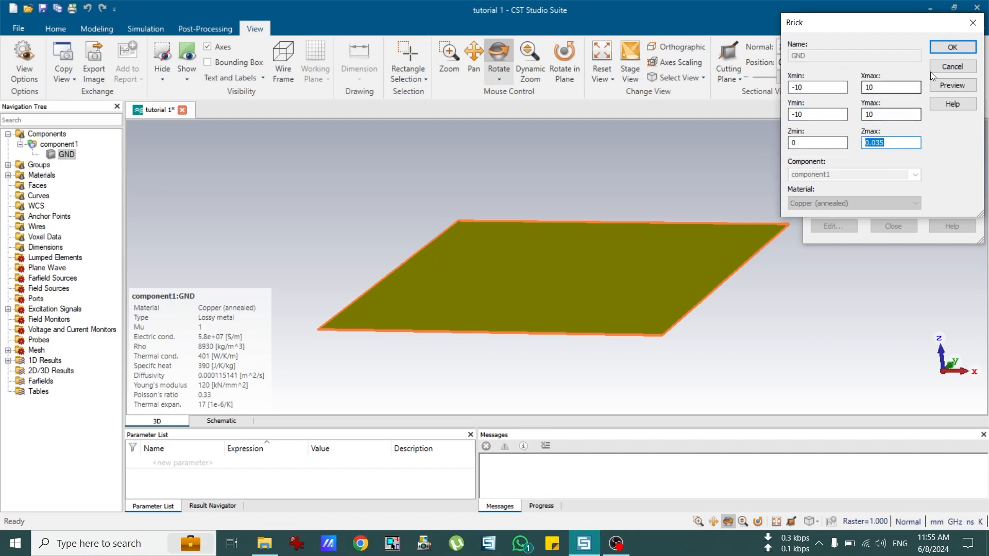
pyautogui.click(952, 67)
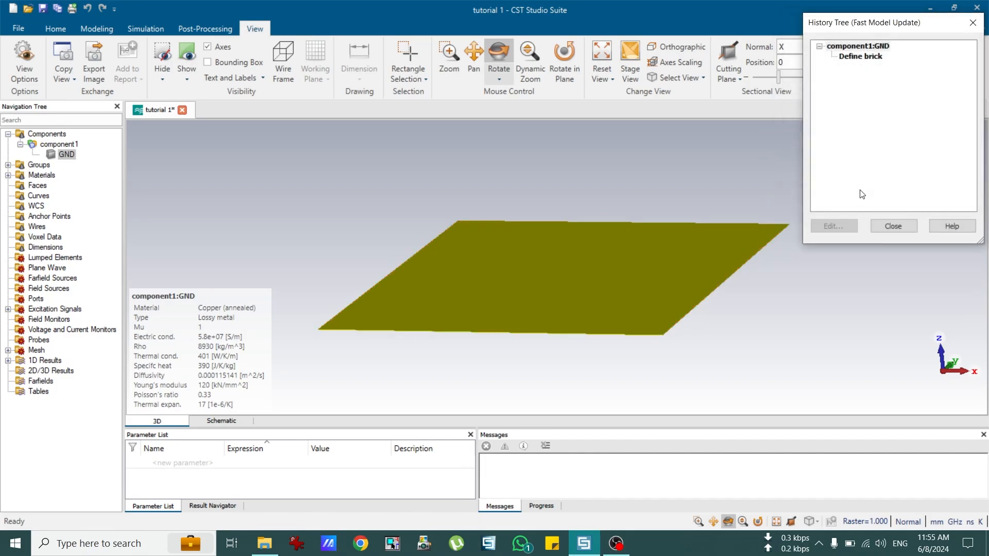
pyautogui.click(893, 226)
# Step: Start a new brick named Substrate spanning -10 to 10 in X and Y
pyautogui.click(55, 28)
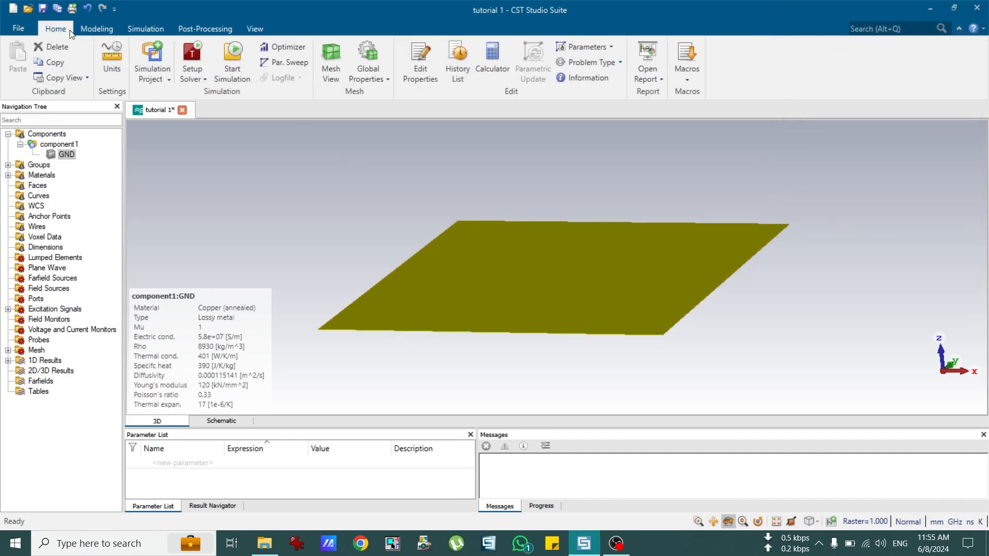
pyautogui.click(101, 31)
pyautogui.click(158, 51)
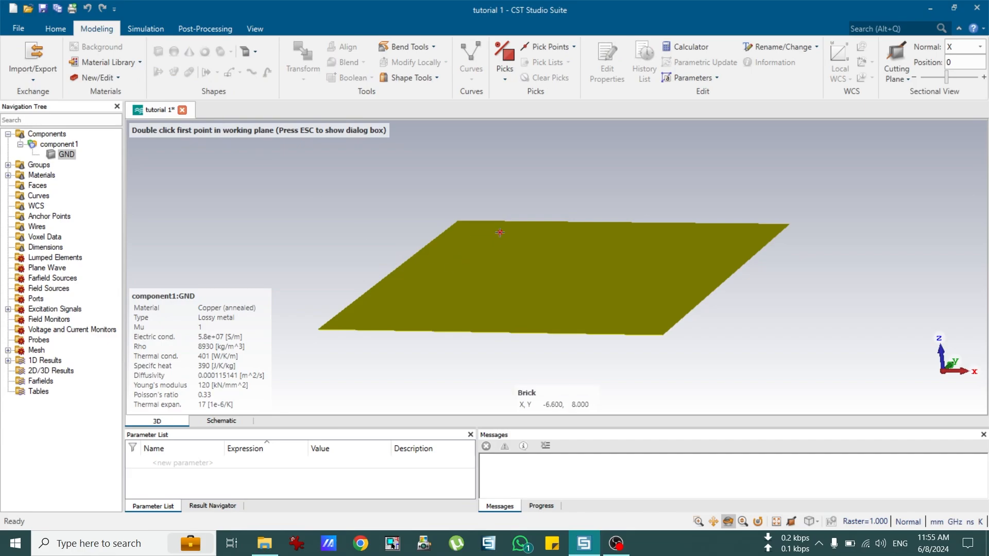
pyautogui.press('Escape')
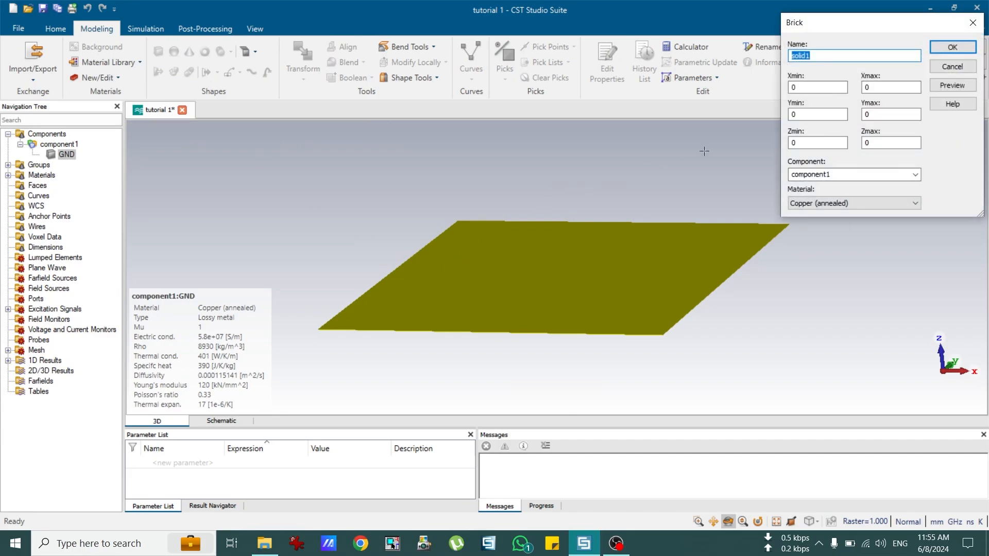
pyautogui.write('S')
pyautogui.write('ubstrate')
pyautogui.press('Tab')
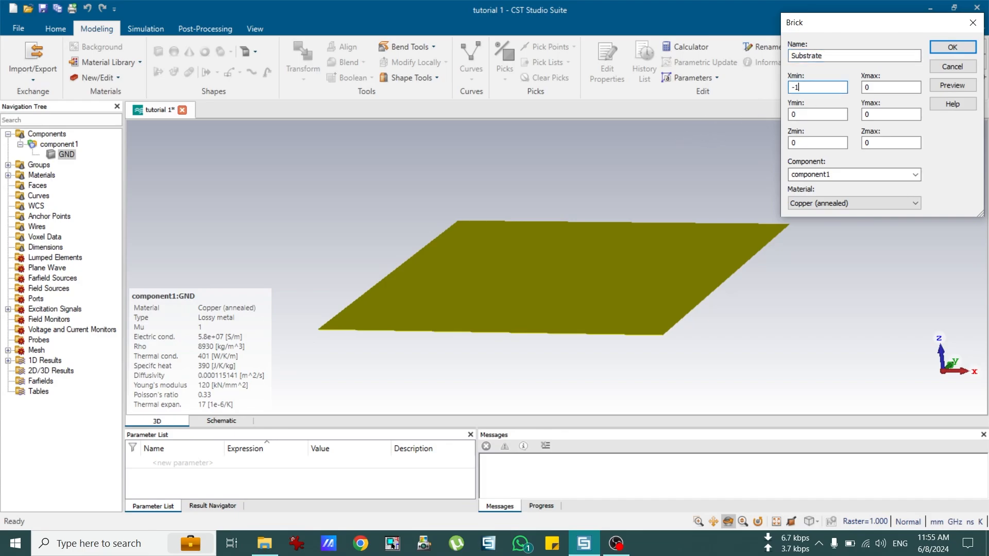
pyautogui.press('Tab')
pyautogui.write('-10')
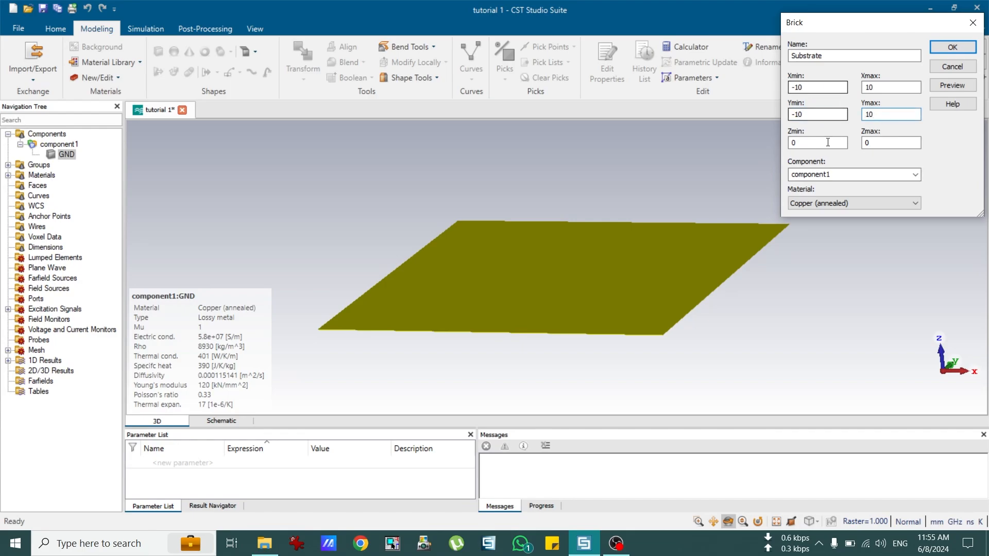
pyautogui.press('Tab')
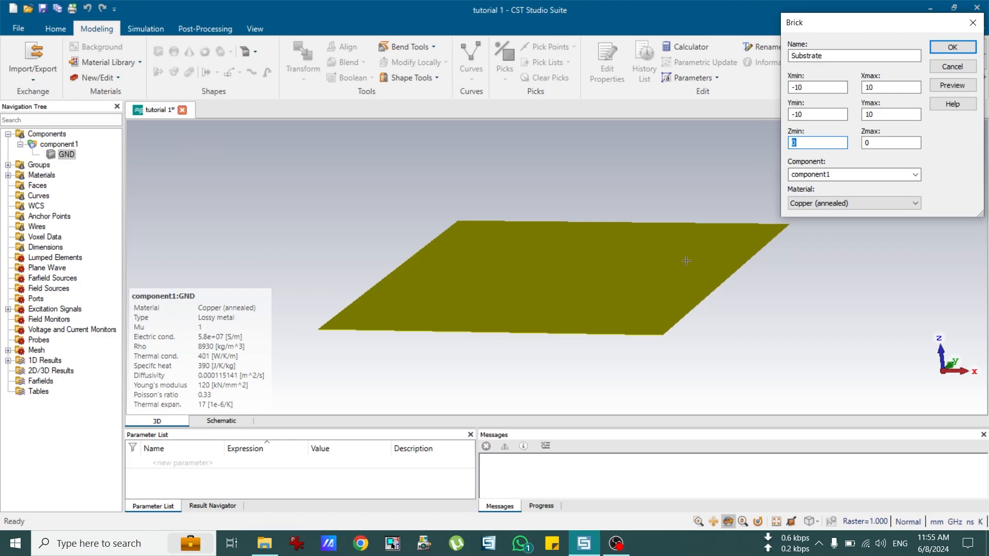
# Step: Set the Substrate's Zmin to 0.035, on top of the GND layer
pyautogui.click(680, 313)
pyautogui.press('2')
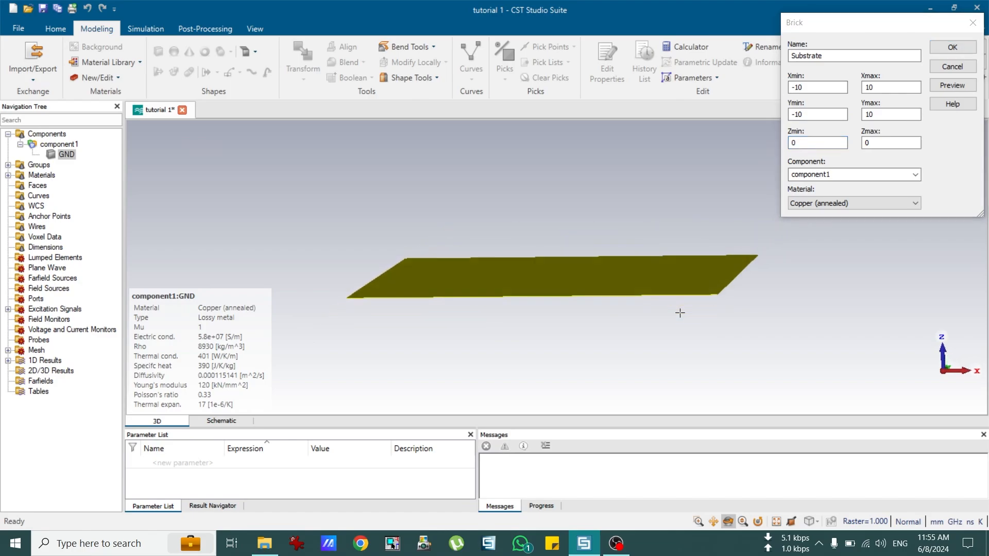
pyautogui.scroll(3, 745, 278)
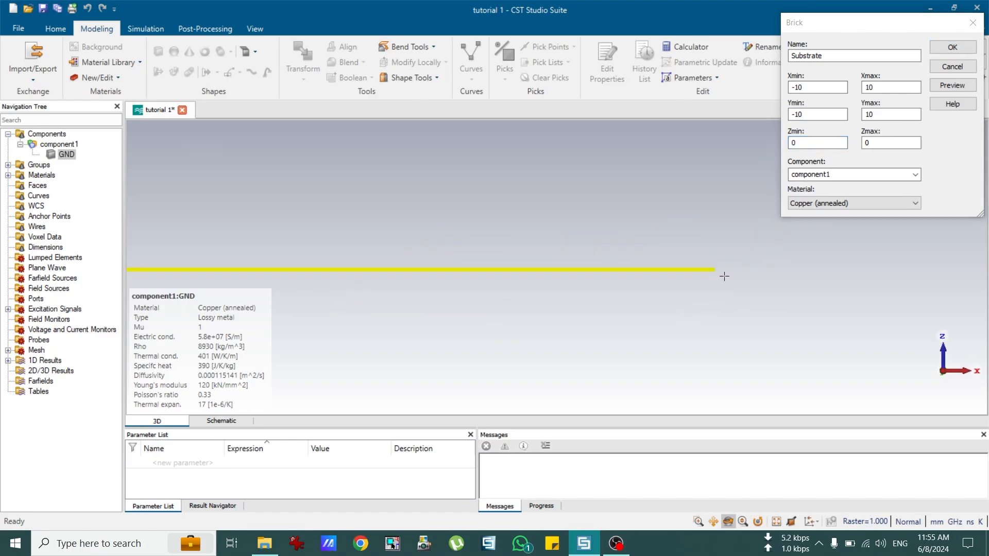
pyautogui.scroll(4, 688, 251)
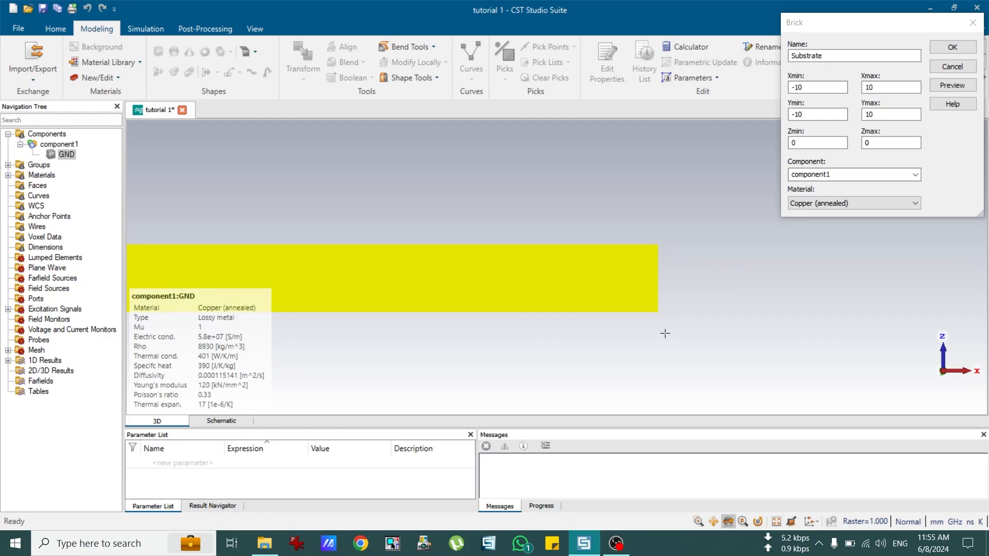
pyautogui.scroll(1, 642, 315)
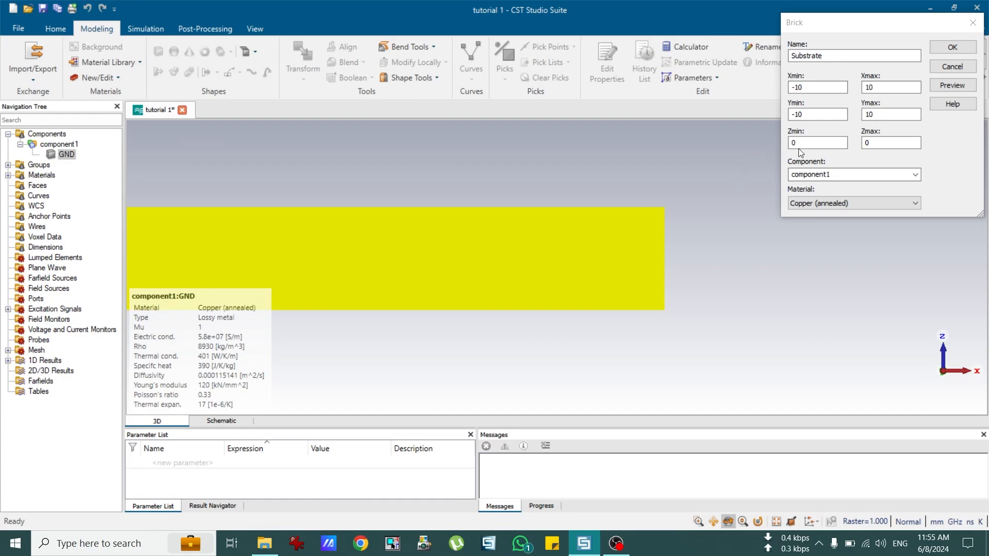
pyautogui.moveTo(802, 145); pyautogui.dragTo(770, 144)
pyautogui.write('035')
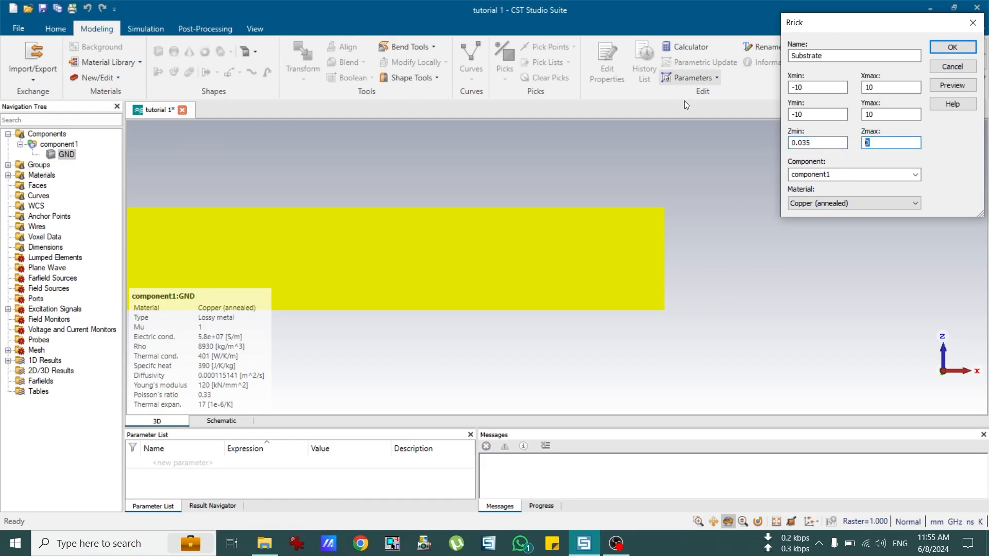
pyautogui.write('1.6')
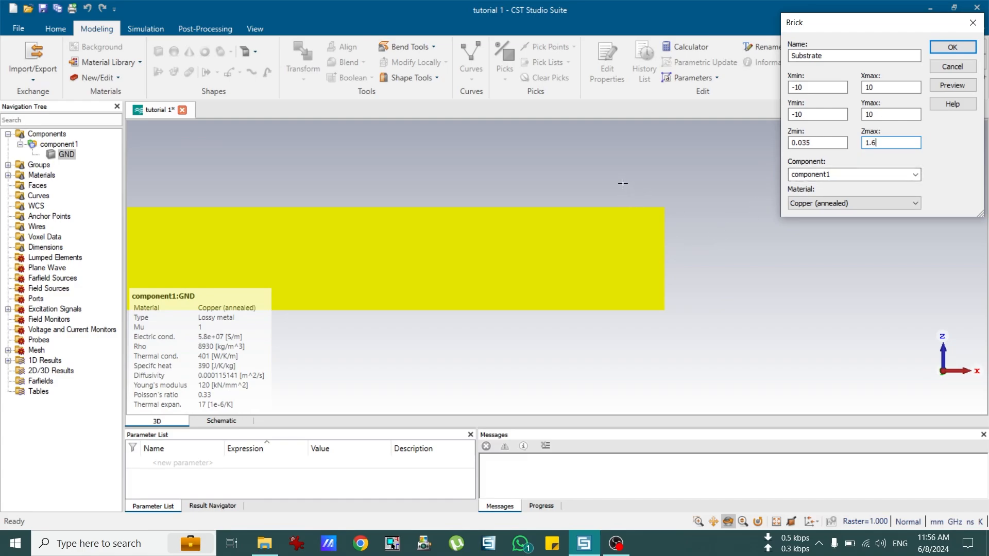
pyautogui.scroll(-2, 614, 200)
pyautogui.scroll(2, 590, 160)
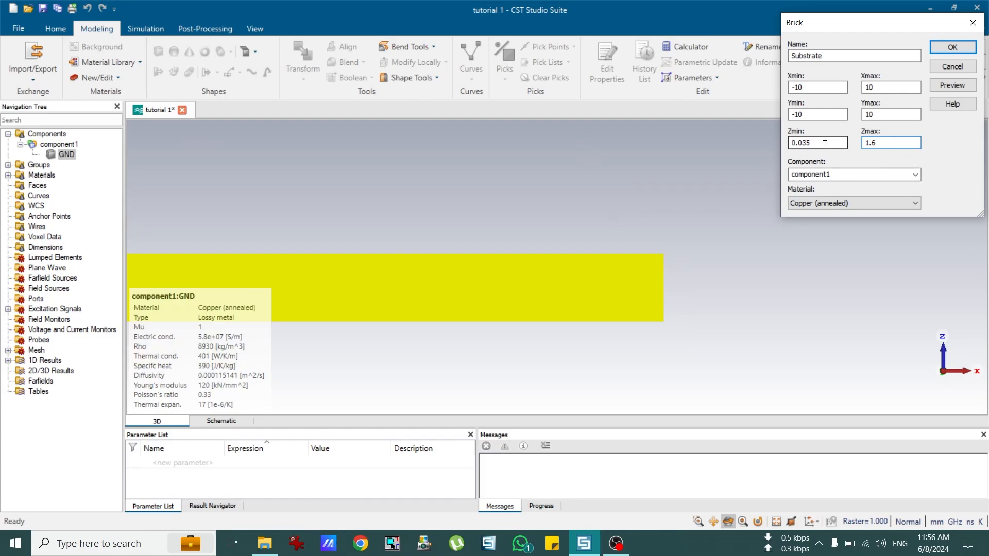
pyautogui.moveTo(826, 144); pyautogui.dragTo(785, 144)
pyautogui.write('0.')
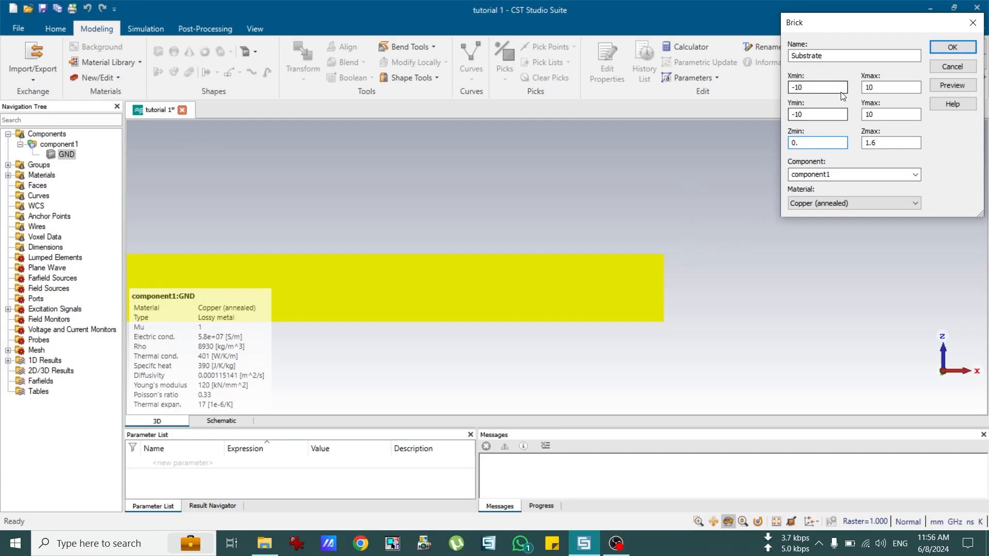
pyautogui.write('035')
# Step: Set the Substrate's Zmax to 1.6+0.035
pyautogui.moveTo(814, 143); pyautogui.dragTo(791, 145)
pyautogui.rightClick(791, 149)
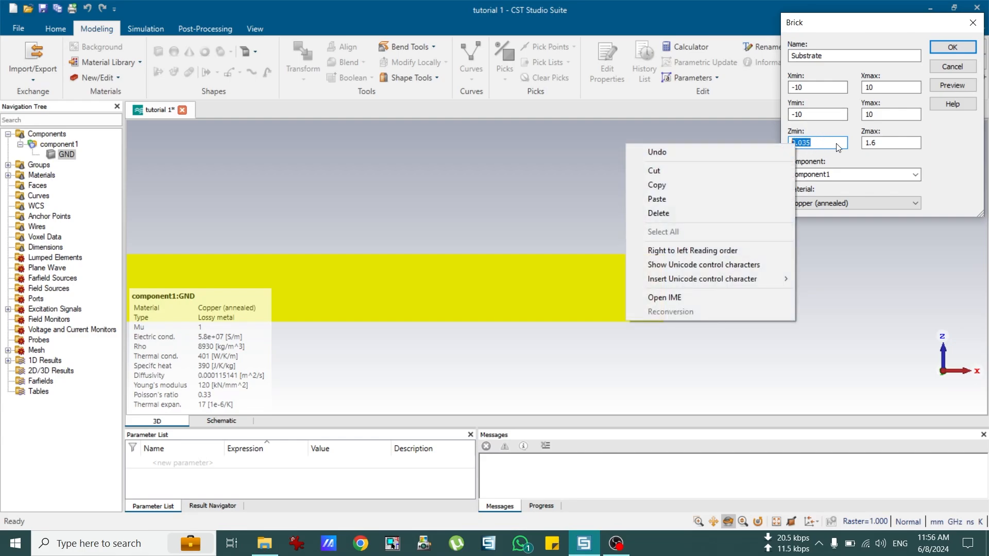
pyautogui.click(876, 144)
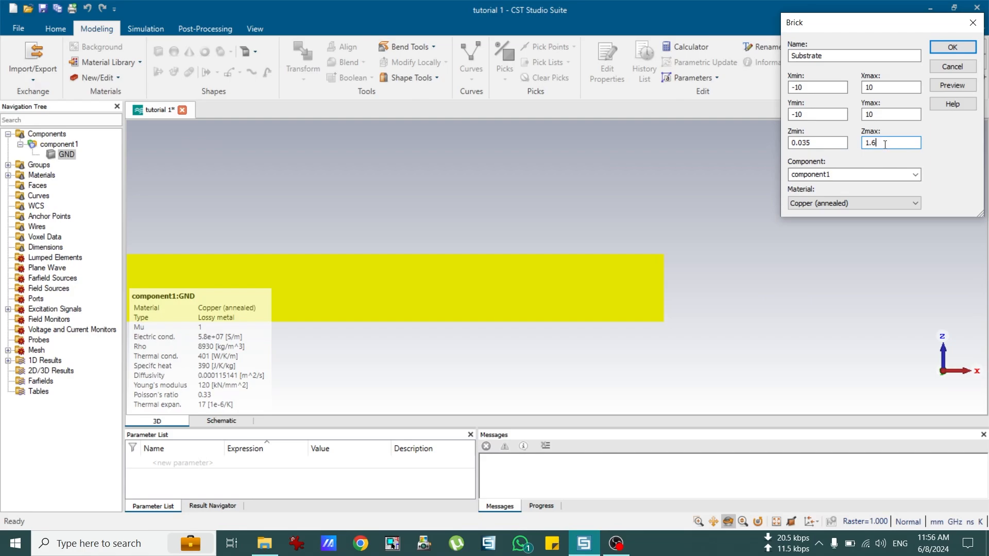
pyautogui.write('+0.035')
pyautogui.moveTo(865, 143); pyautogui.dragTo(873, 146)
# Step: Load FR-4 (lossy) from the material library as the Substrate material
pyautogui.click(803, 203)
pyautogui.click(804, 223)
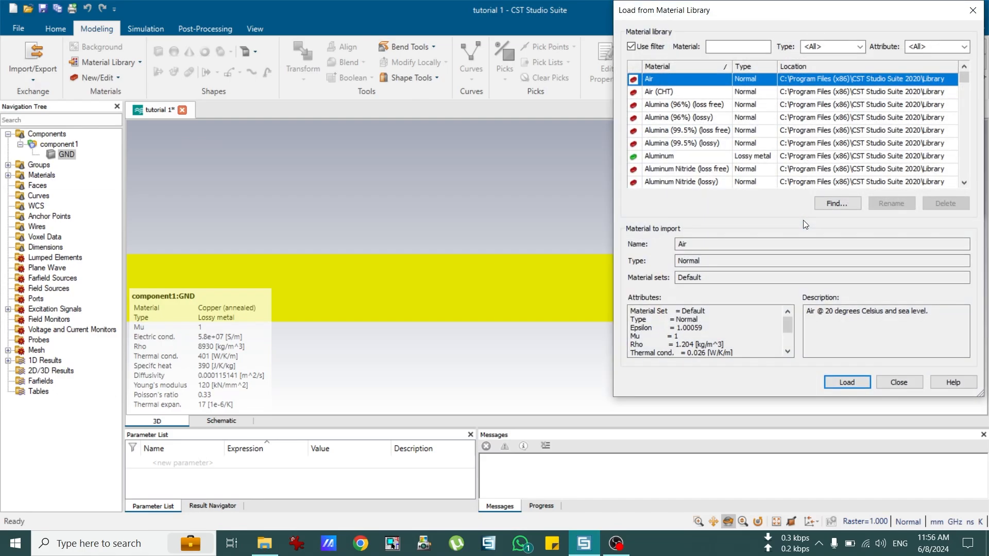
pyautogui.click(732, 47)
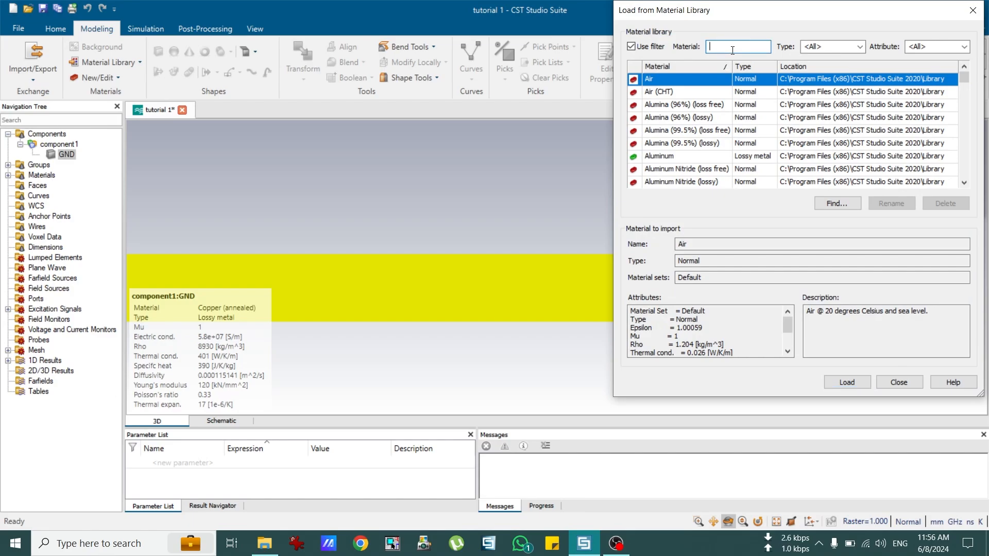
pyautogui.write('f')
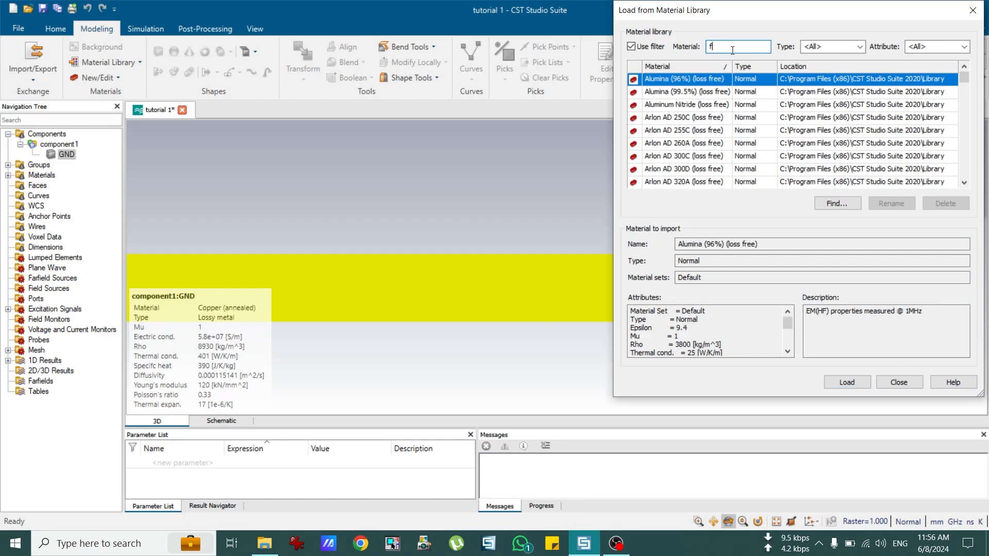
pyautogui.write('r-44')
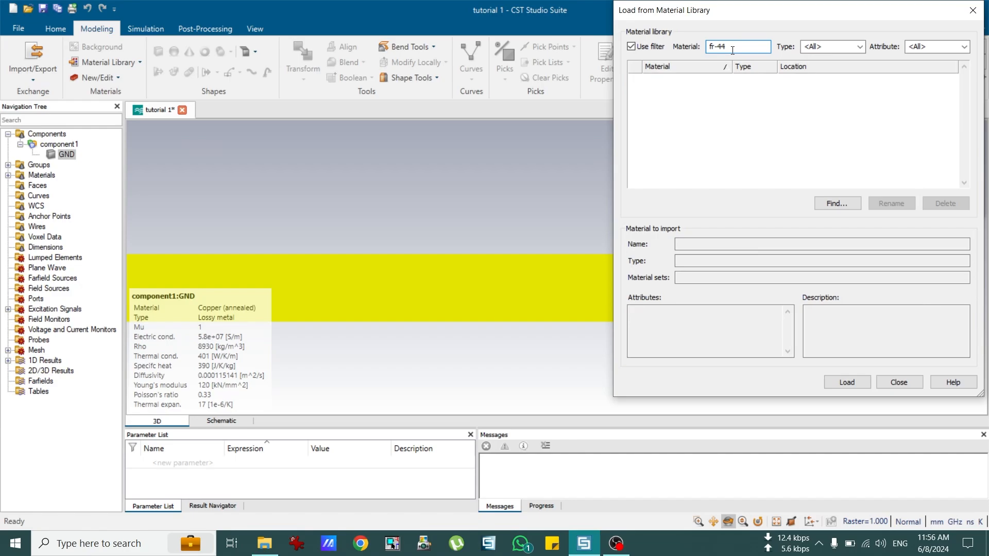
pyautogui.press('BackSpace')
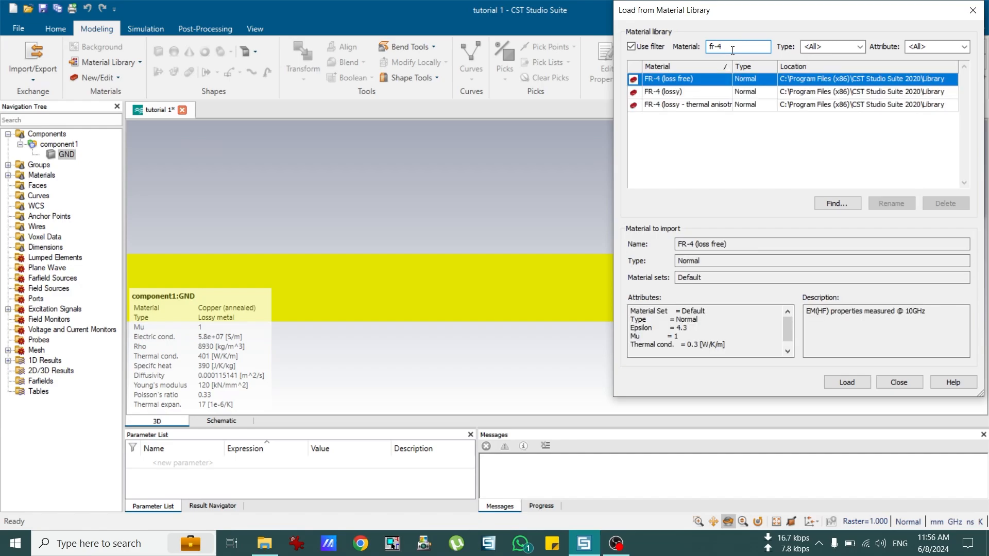
pyautogui.click(670, 91)
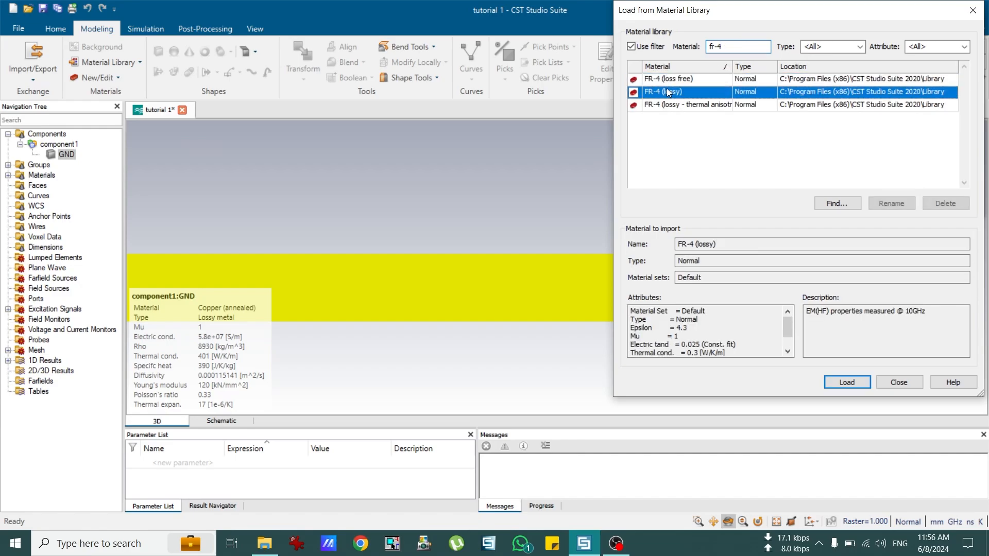
pyautogui.click(839, 383)
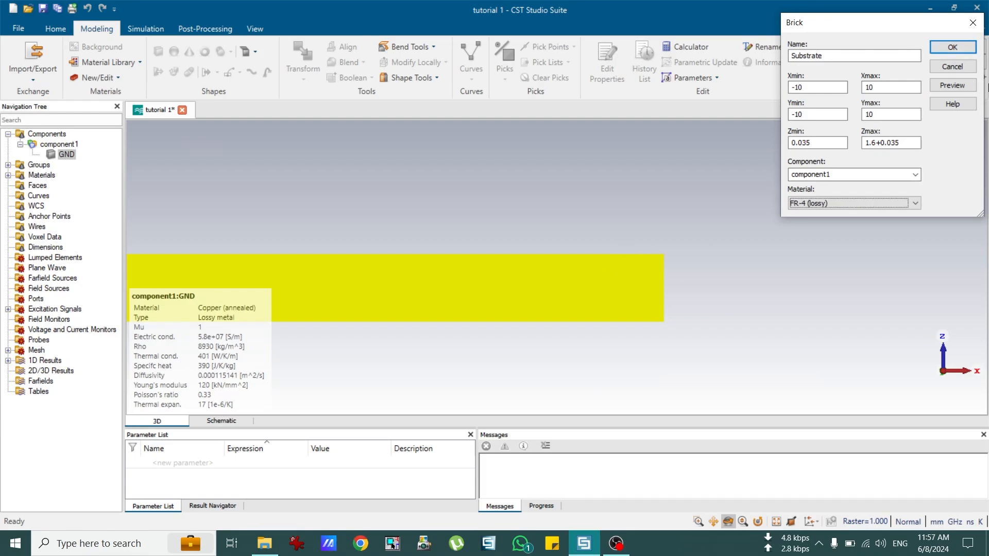
# Step: Preview the FR-4 Substrate brick and create it on the GND plate
pyautogui.click(959, 90)
pyautogui.scroll(-5, 480, 297)
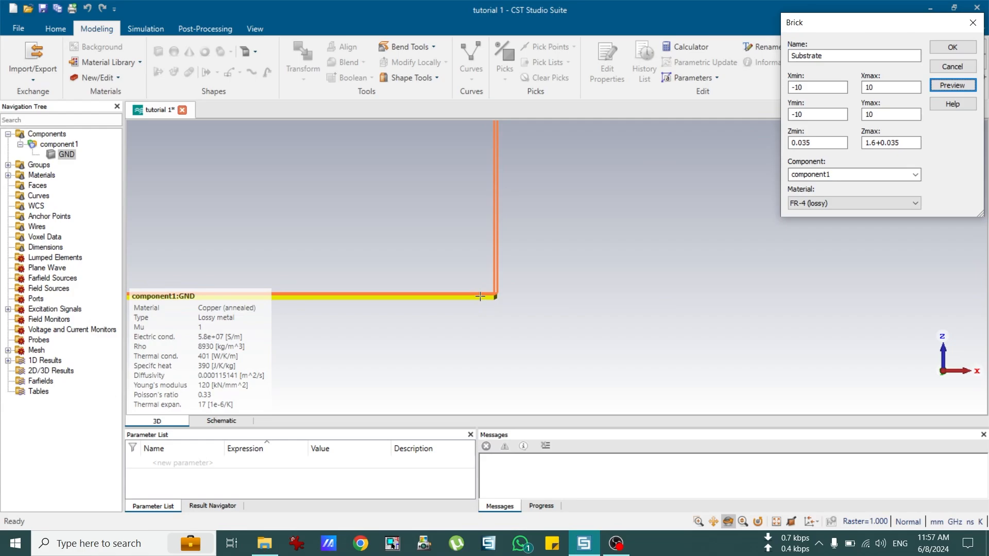
pyautogui.scroll(-4, 480, 246)
pyautogui.scroll(2, 409, 221)
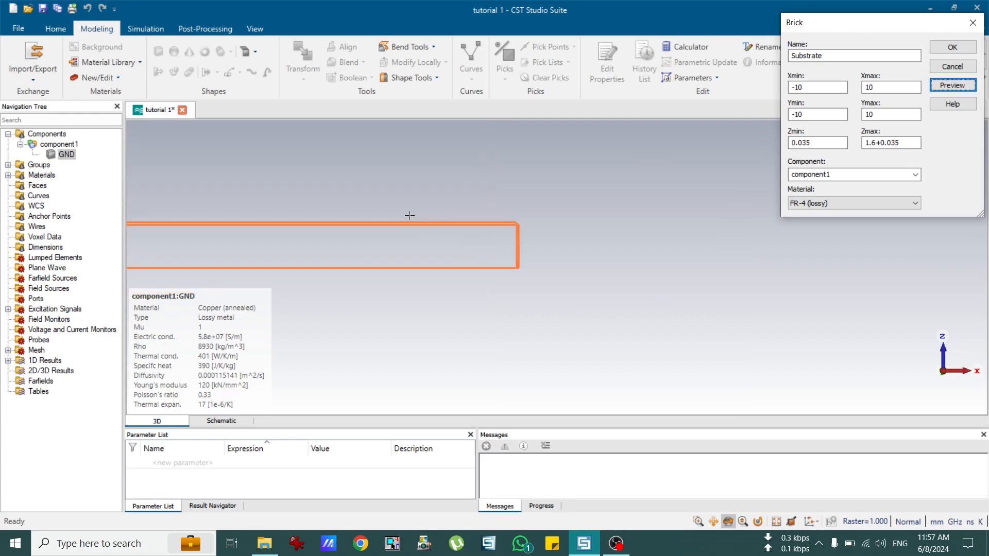
pyautogui.moveTo(533, 262); pyautogui.dragTo(442, 290)
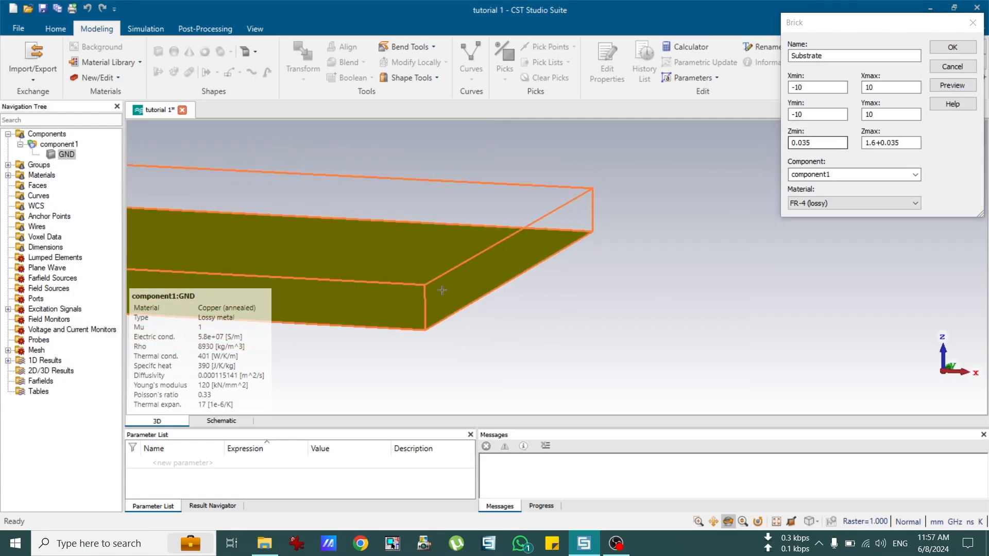
pyautogui.scroll(-5, 440, 290)
pyautogui.scroll(3, 325, 287)
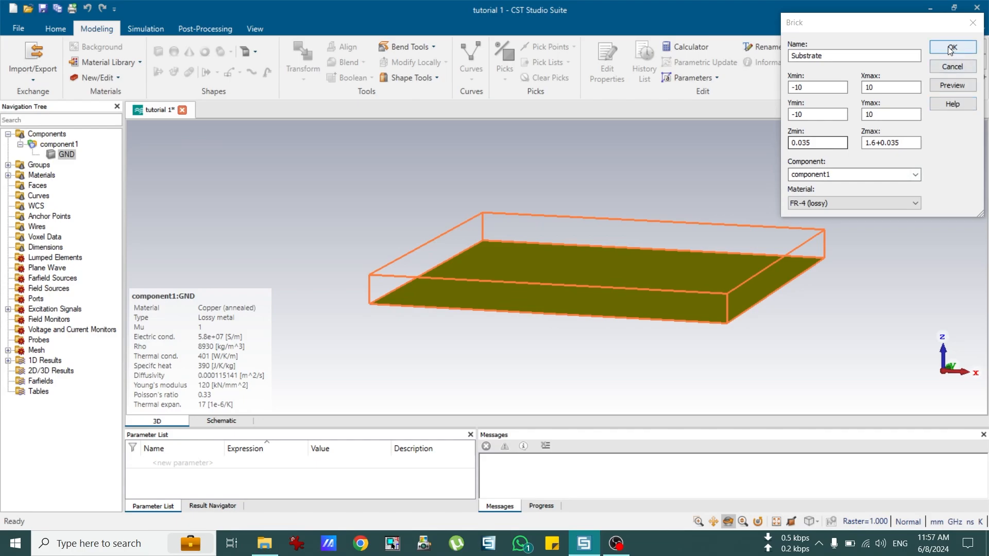
pyautogui.press('Return')
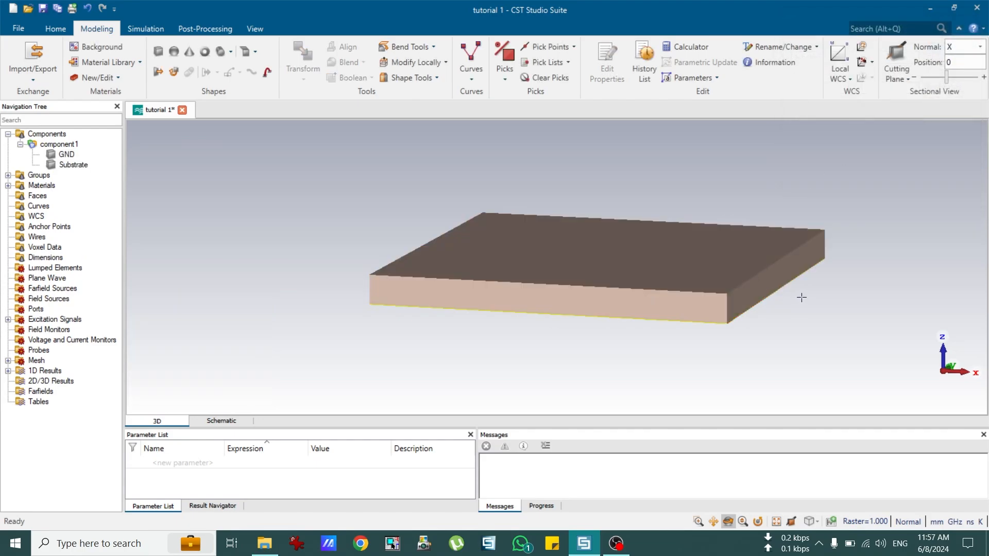
pyautogui.press('2')
pyautogui.scroll(6, 836, 264)
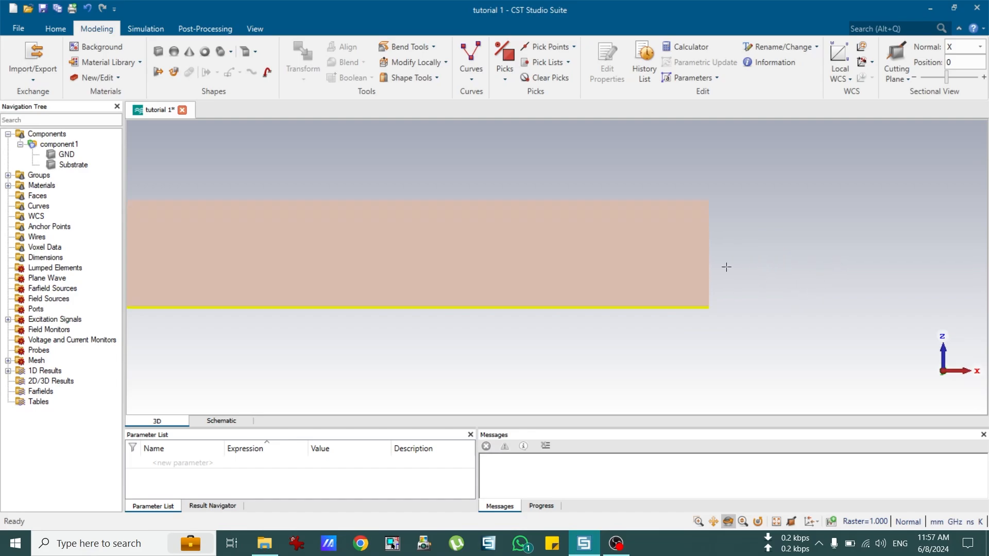
pyautogui.scroll(2, 727, 266)
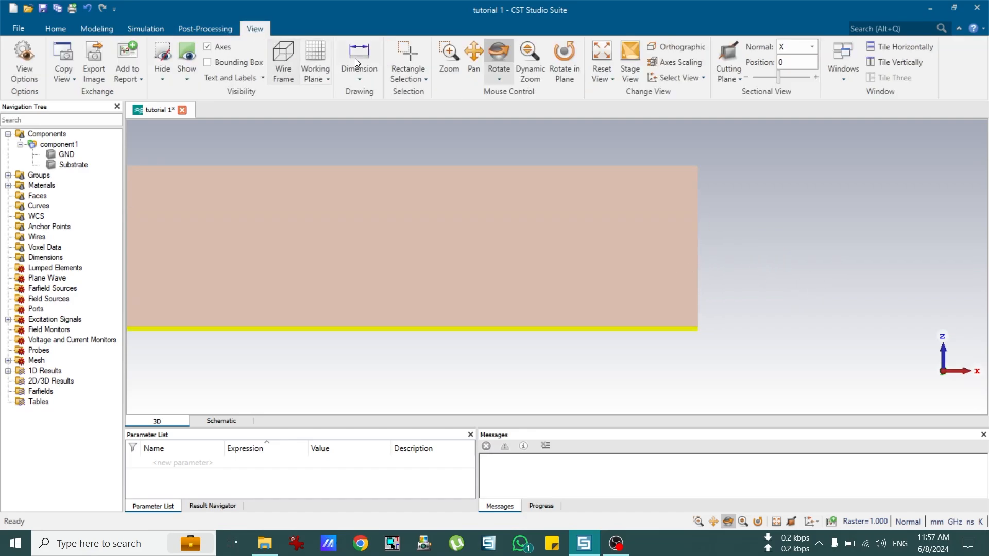
pyautogui.click(351, 51)
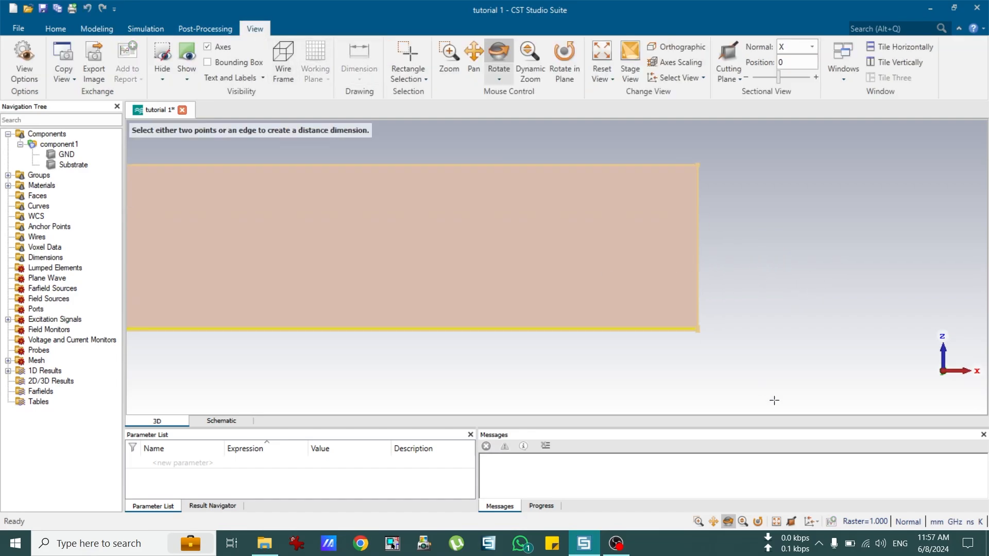
pyautogui.scroll(3, 697, 338)
pyautogui.scroll(5, 634, 266)
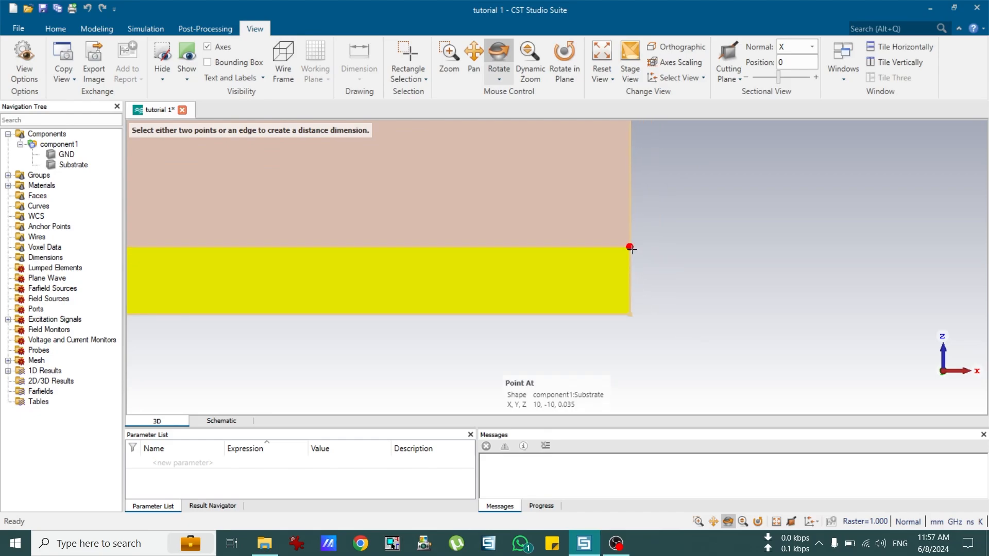
pyautogui.click(629, 247)
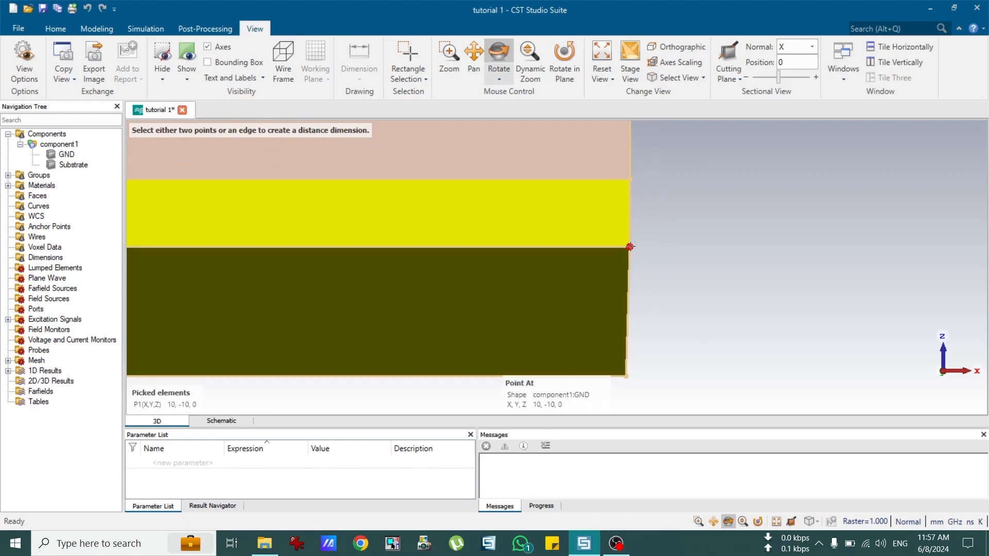
pyautogui.click(630, 179)
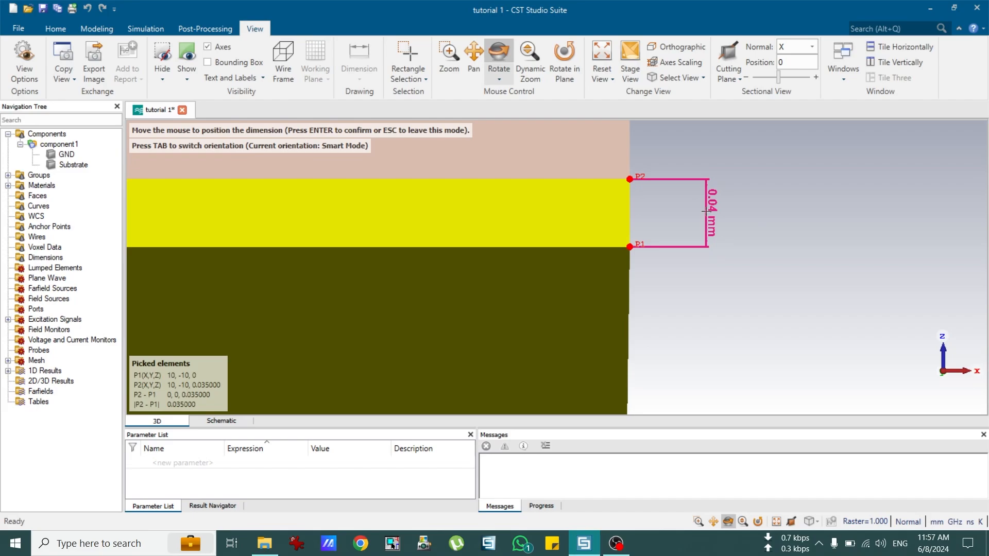
pyautogui.press('Escape')
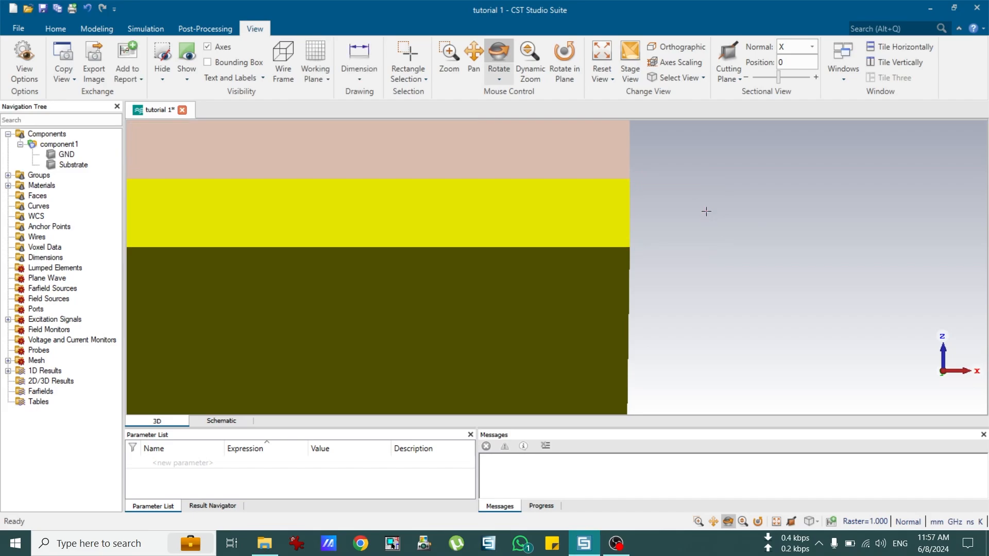
pyautogui.scroll(-6, 707, 211)
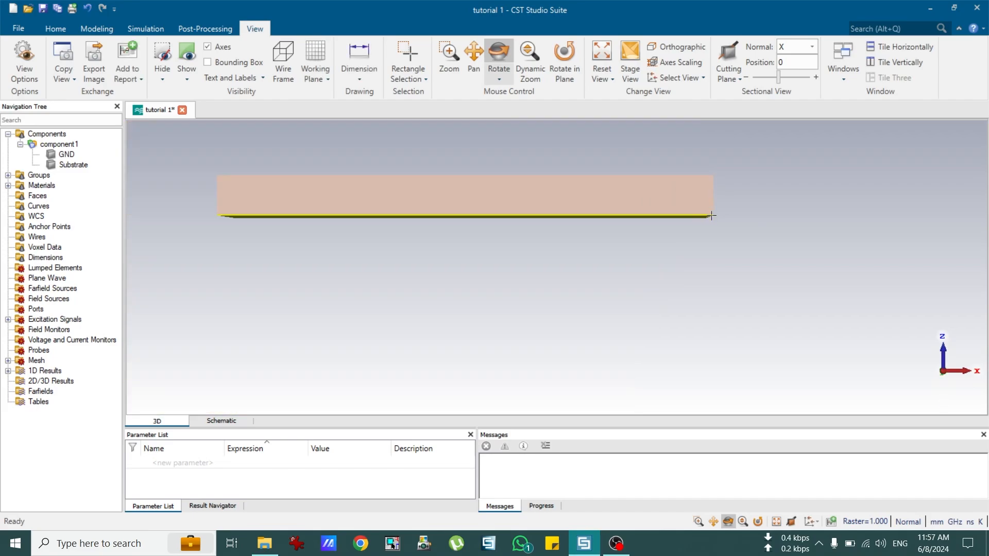
pyautogui.scroll(4, 742, 185)
pyautogui.click(359, 52)
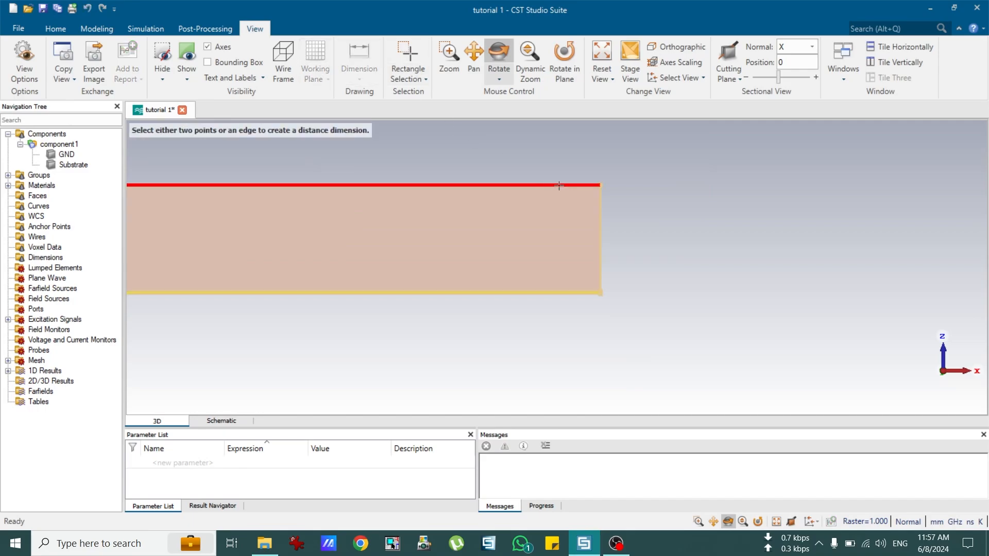
pyautogui.click(601, 185)
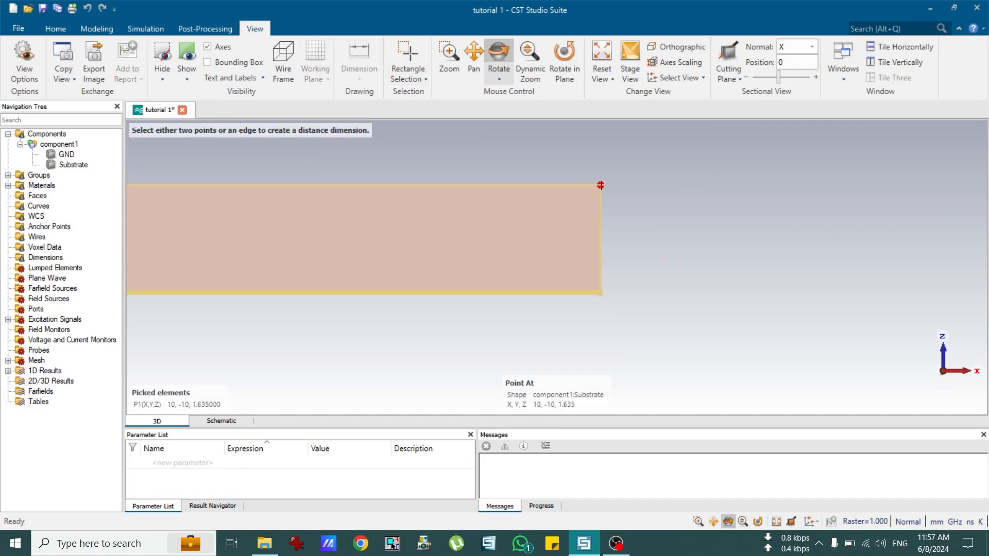
pyautogui.click(601, 291)
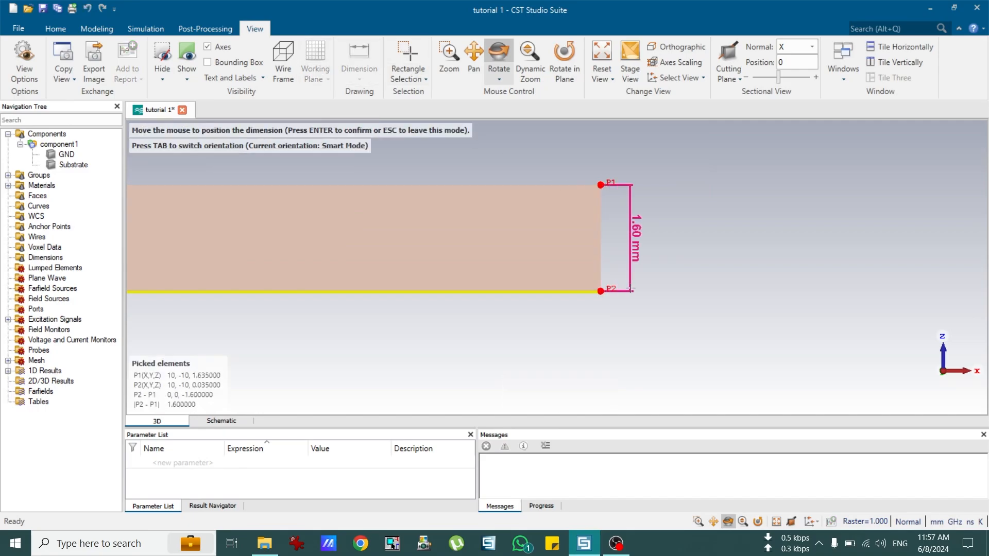
pyautogui.press('Escape')
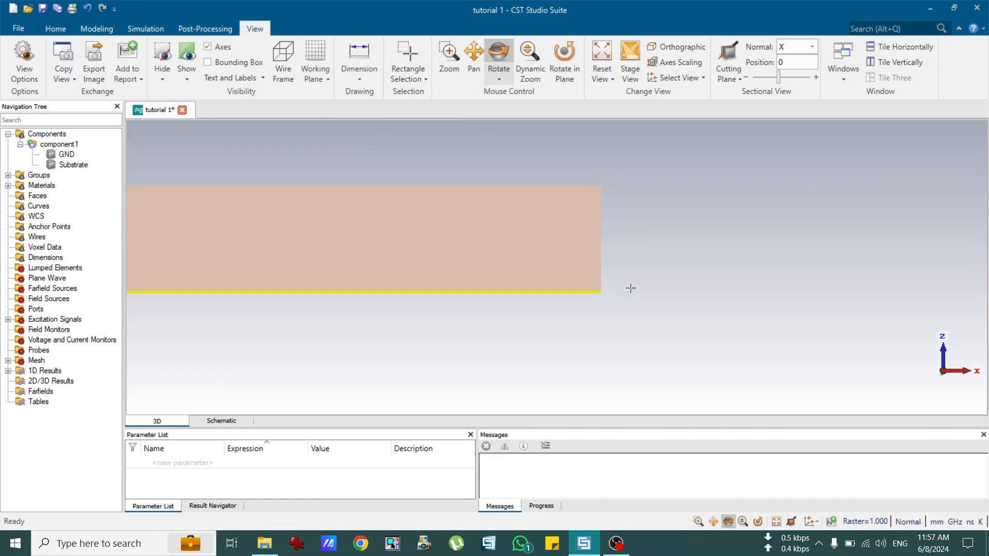
pyautogui.press('space')
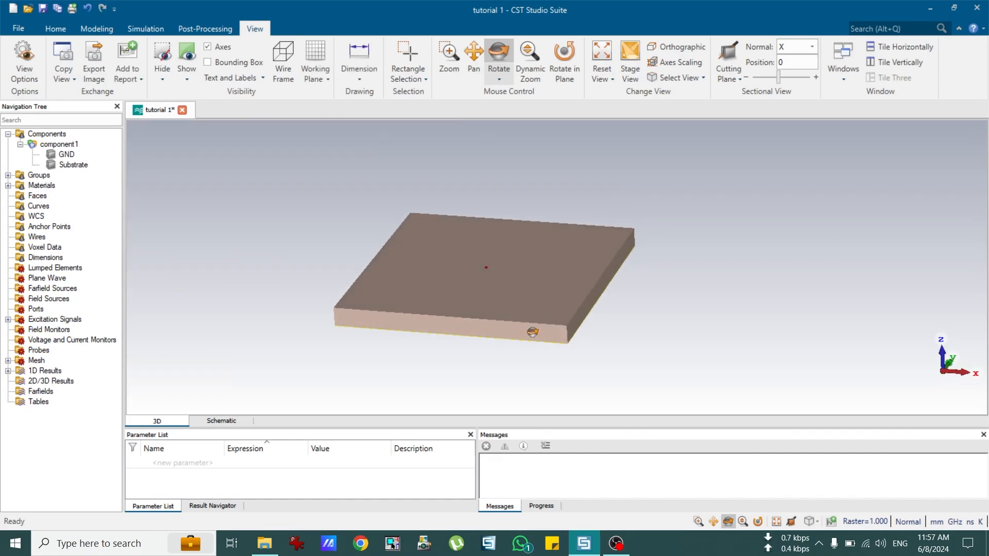
pyautogui.moveTo(663, 294); pyautogui.dragTo(636, 308)
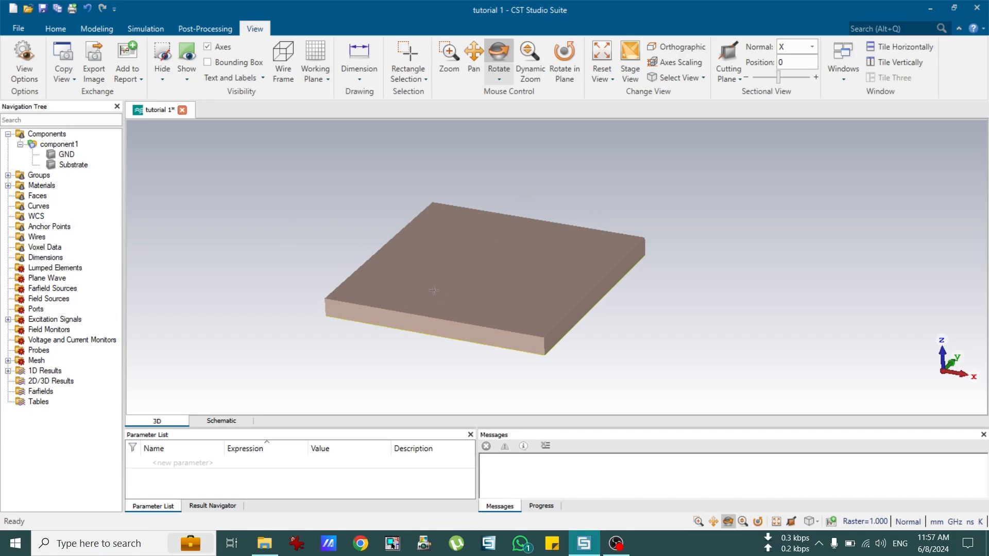
pyautogui.moveTo(429, 287); pyautogui.dragTo(565, 318)
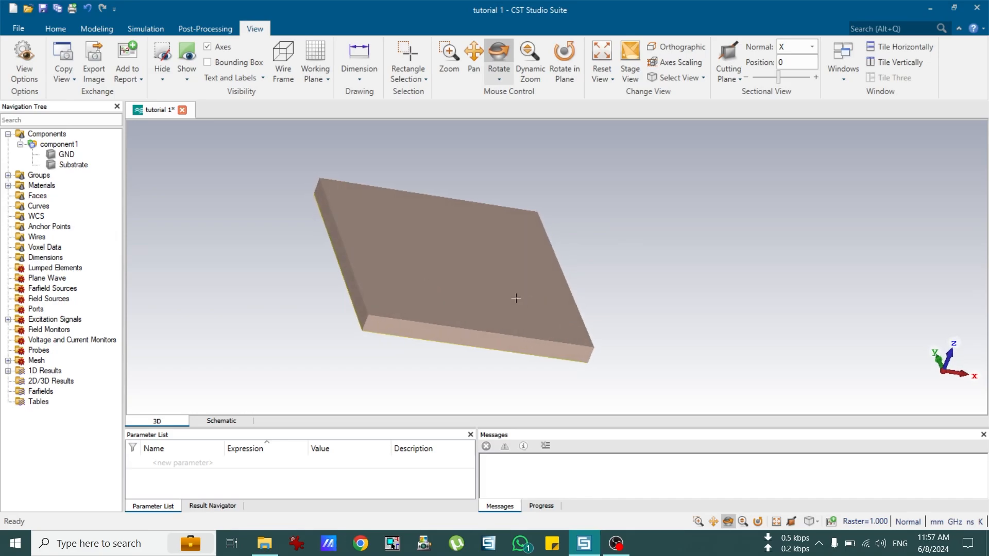
pyautogui.moveTo(472, 311); pyautogui.dragTo(350, 301)
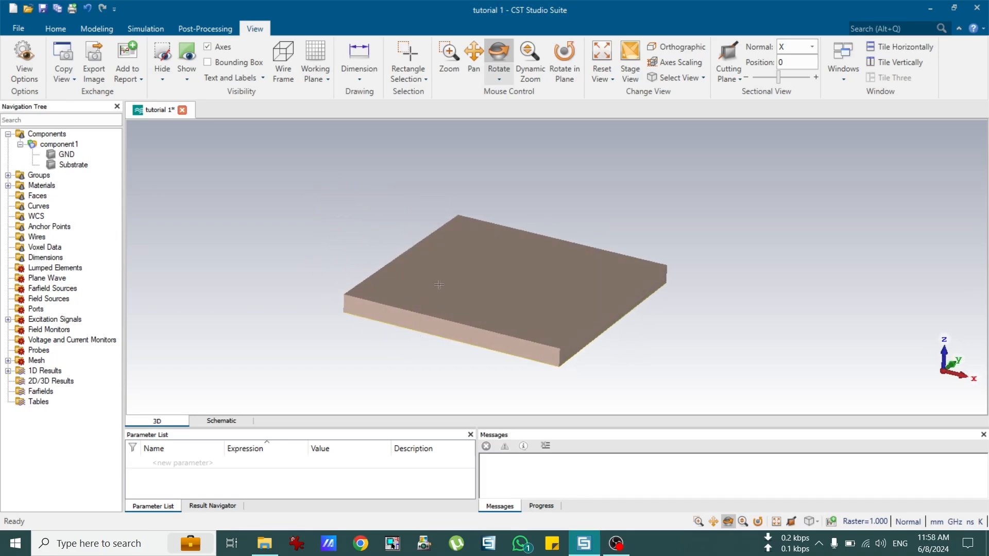
pyautogui.moveTo(432, 300); pyautogui.dragTo(461, 305)
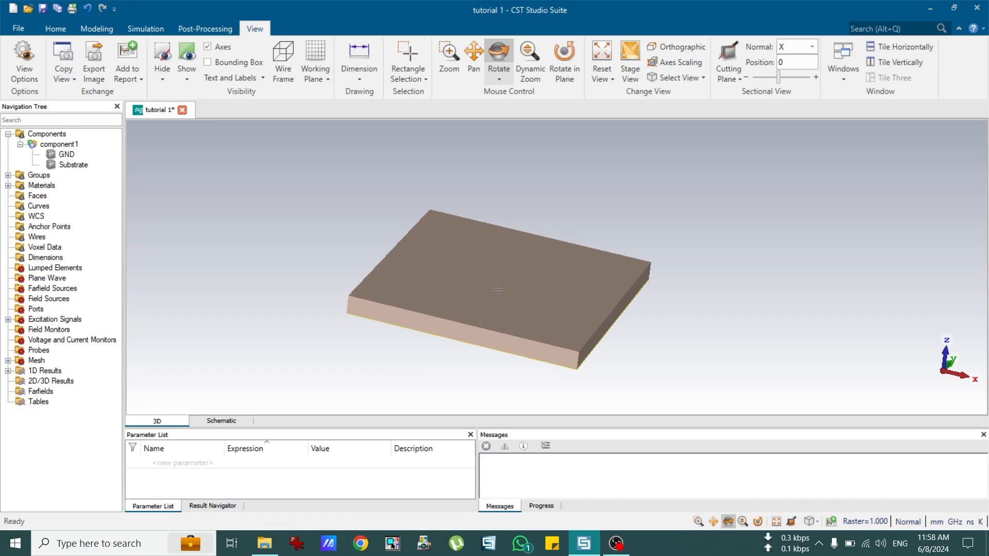
# Step: Start a new brick named Line with X from -(3.1/2) to (3.1/2)
pyautogui.click(47, 29)
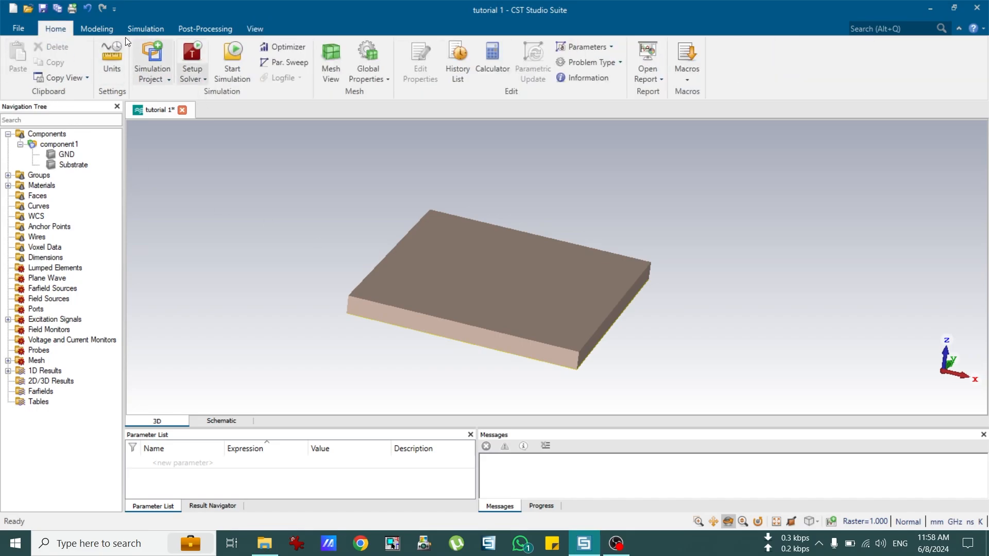
pyautogui.click(95, 28)
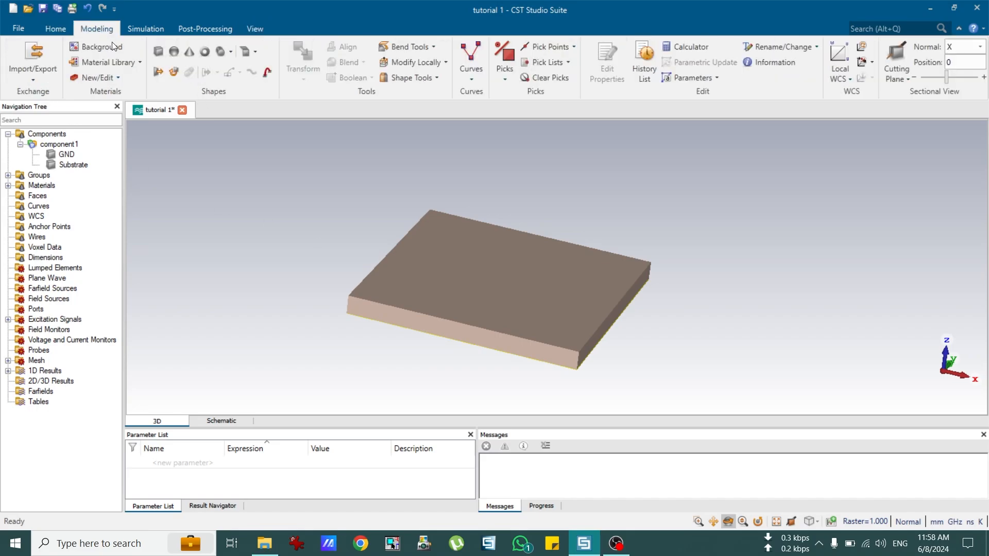
pyautogui.click(156, 53)
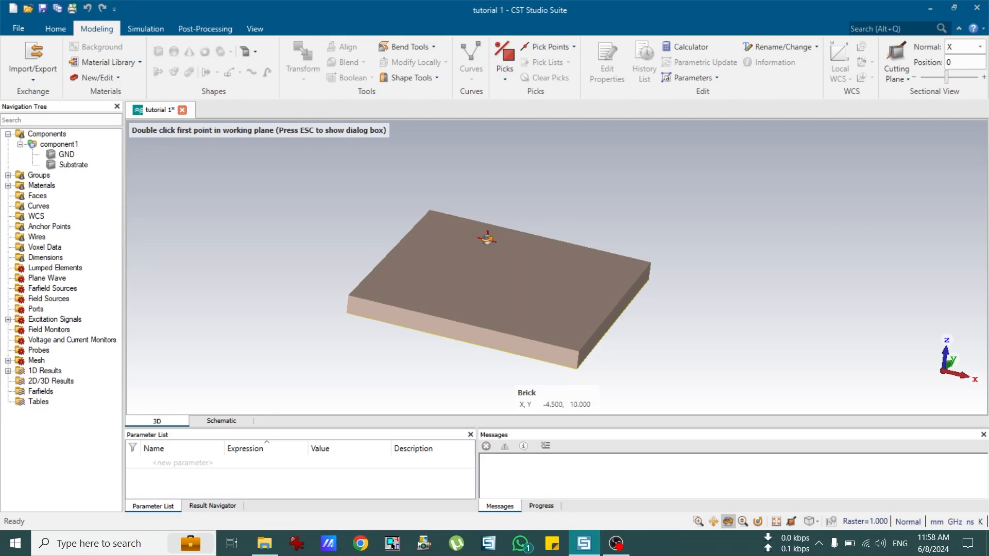
pyautogui.press('Escape')
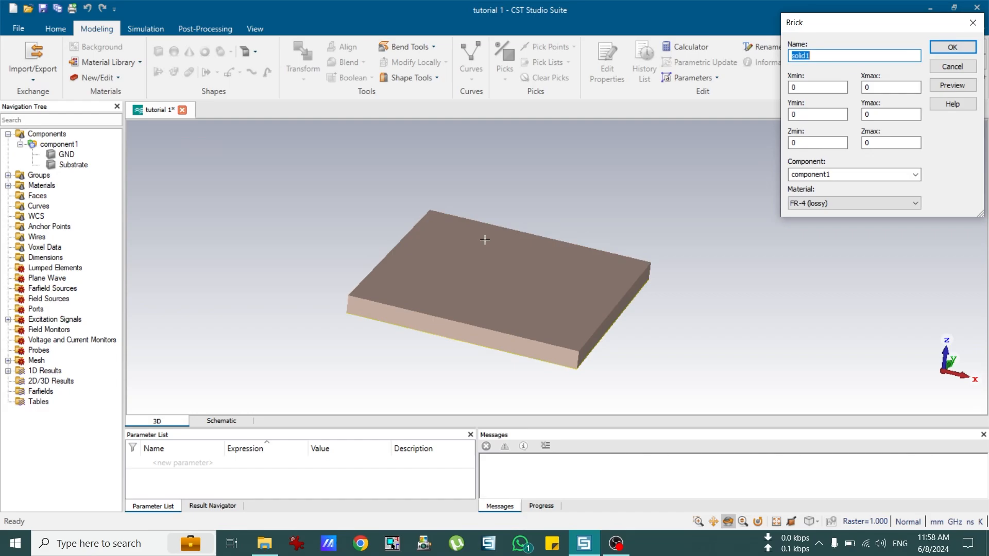
pyautogui.write('Line')
pyautogui.press('Tab')
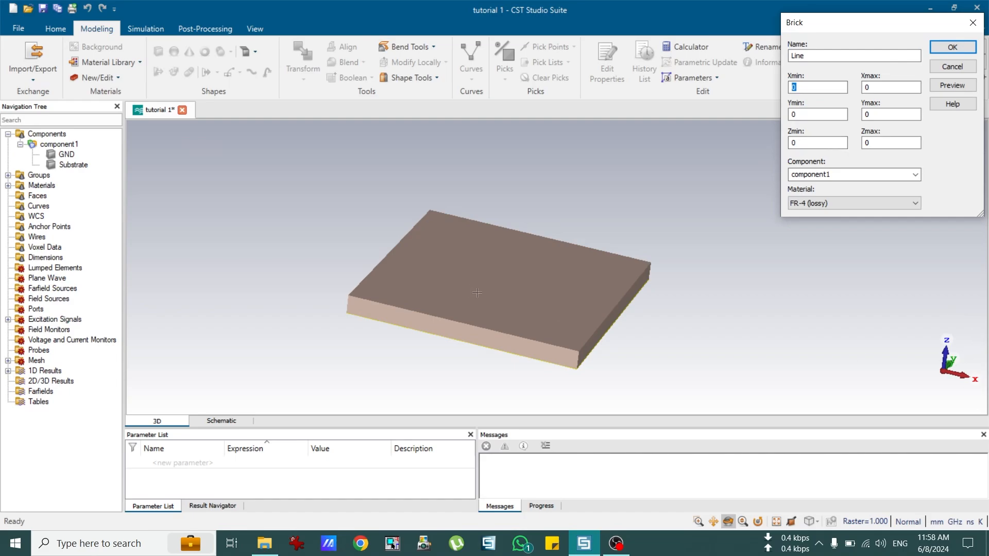
pyautogui.write('-(')
pyautogui.rightClick(820, 86)
pyautogui.click(742, 135)
pyautogui.write('/2)')
pyautogui.press('Tab')
pyautogui.rightClick(896, 83)
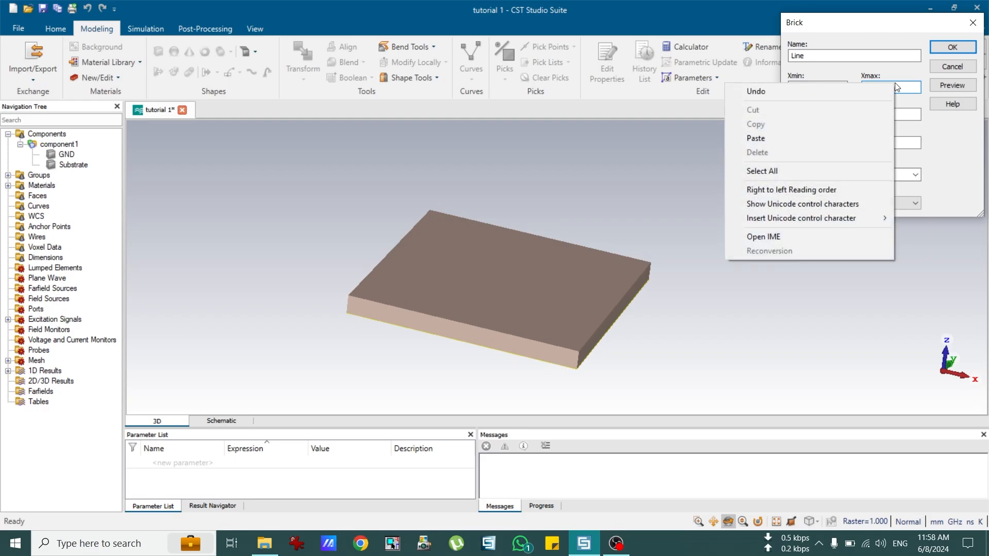
pyautogui.click(829, 138)
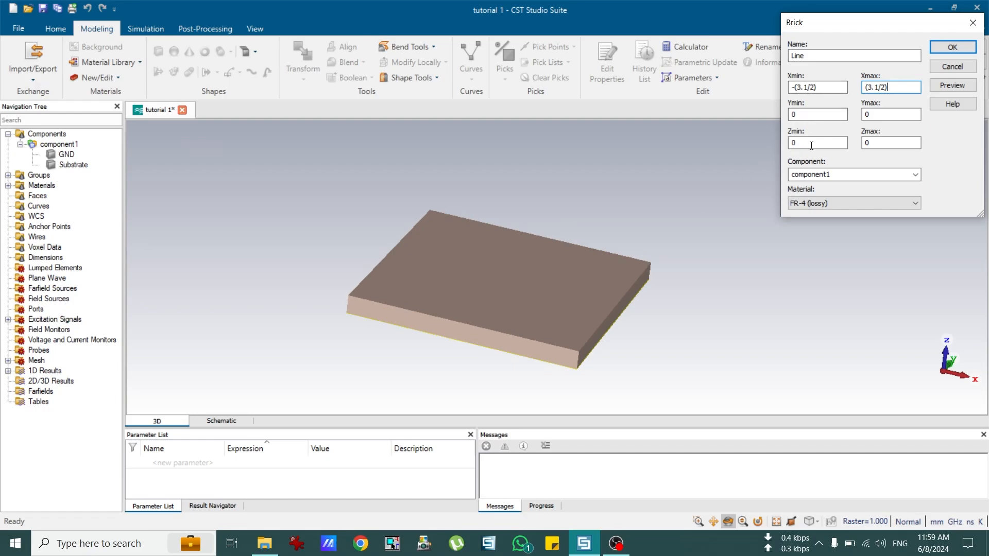
# Step: Set the Line's Y range from -10 to 10 and select Zmin for editing
pyautogui.moveTo(818, 113); pyautogui.dragTo(778, 112)
pyautogui.write('-1')
pyautogui.press('Tab')
pyautogui.write('1')
pyautogui.moveTo(612, 285); pyautogui.dragTo(611, 282)
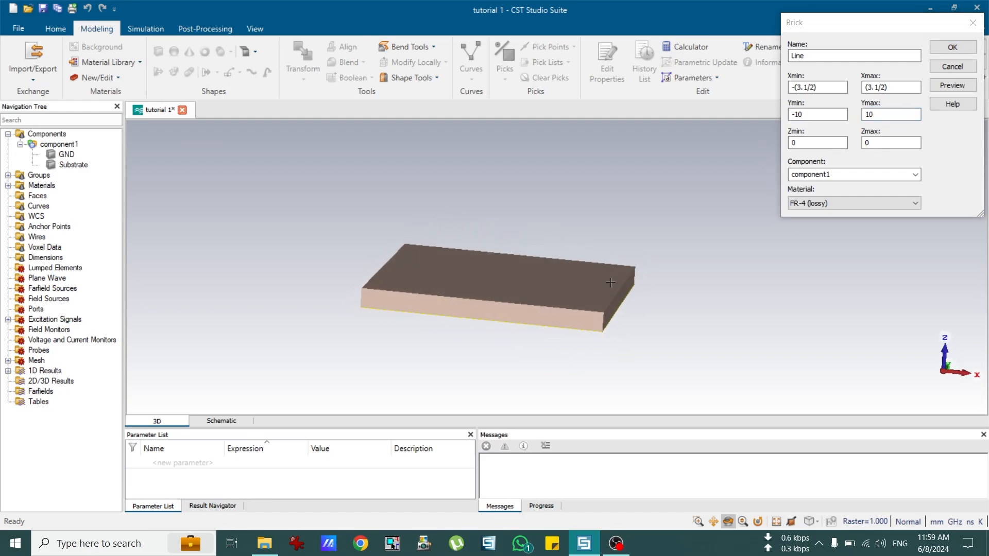
pyautogui.scroll(5, 610, 281)
pyautogui.scroll(2, 629, 276)
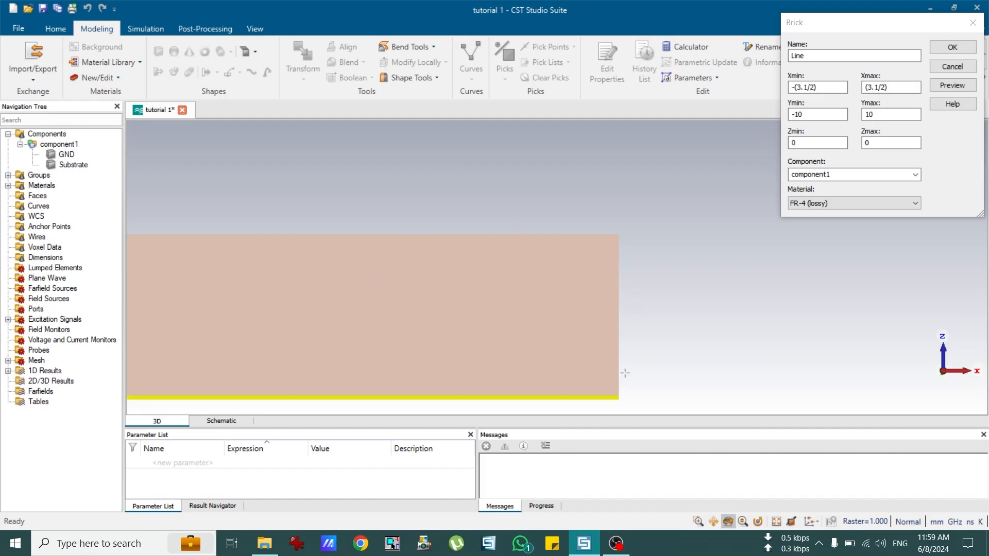
pyautogui.scroll(-3, 625, 379)
pyautogui.scroll(5, 629, 390)
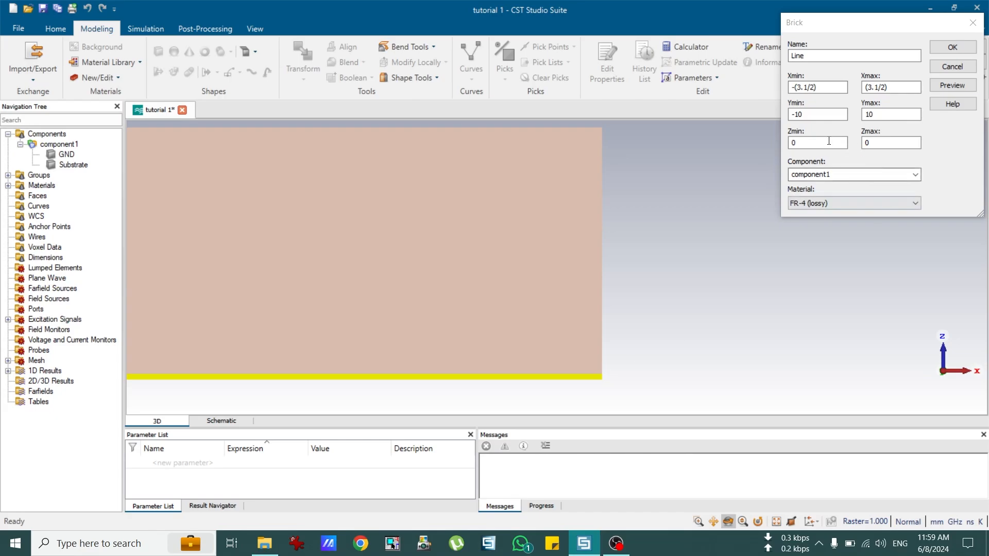
pyautogui.moveTo(828, 142); pyautogui.dragTo(776, 145)
# Step: Set the Line's Zmin to 0.035+1.6 and Zmax to 0.035+1.6+0.035
pyautogui.write('035+1.6')
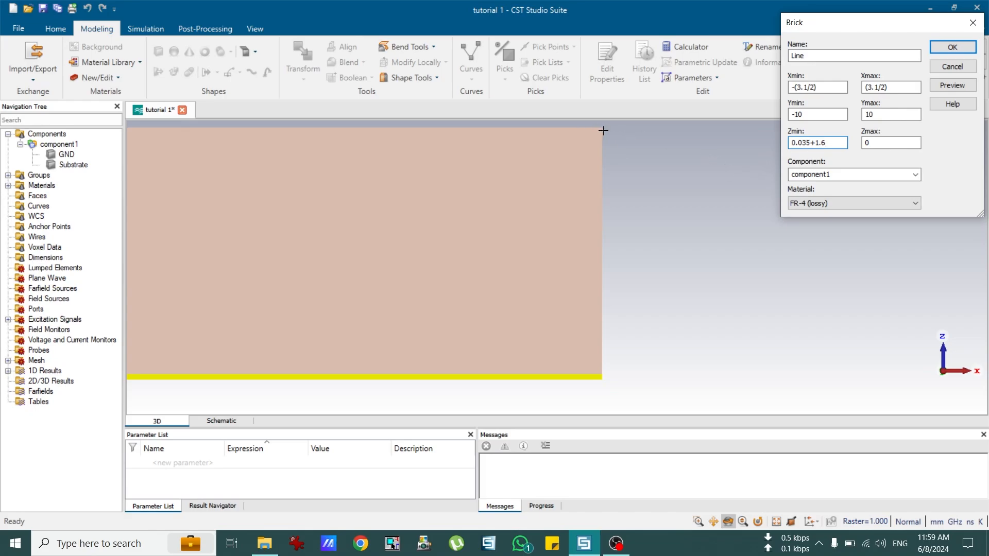
pyautogui.doubleClick(803, 142)
pyautogui.rightClick(802, 142)
pyautogui.click(746, 183)
pyautogui.doubleClick(868, 143)
pyautogui.rightClick(877, 144)
pyautogui.click(814, 199)
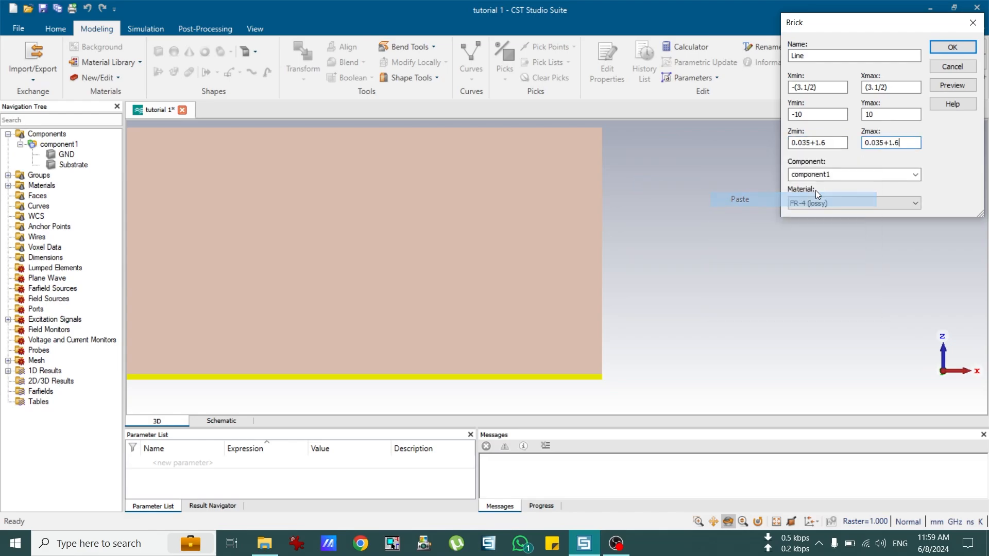
pyautogui.write('+')
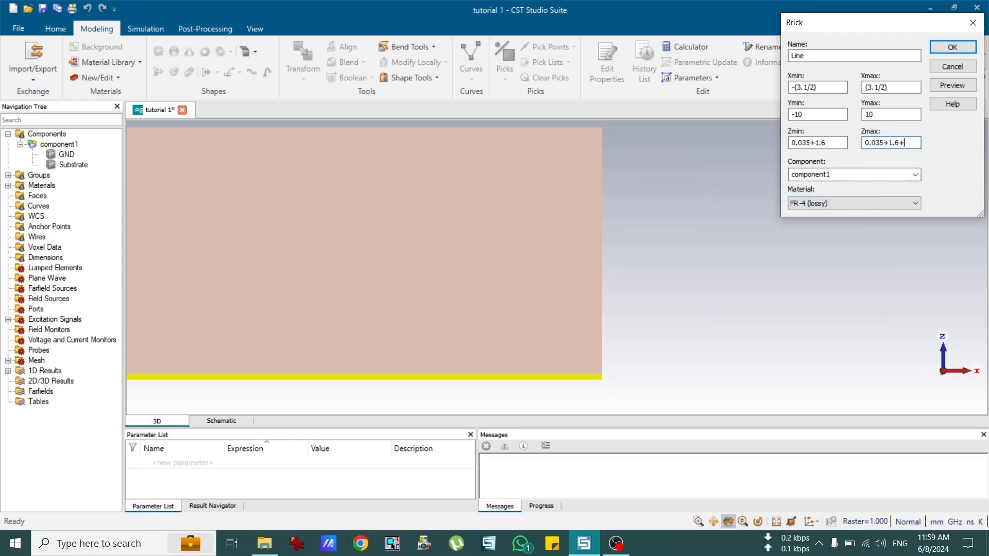
pyautogui.write('0.035')
pyautogui.moveTo(918, 142); pyautogui.dragTo(900, 143)
# Step: Preview the Line brick outline on the substrate from several angles
pyautogui.scroll(-4, 437, 182)
pyautogui.moveTo(438, 182); pyautogui.dragTo(394, 193)
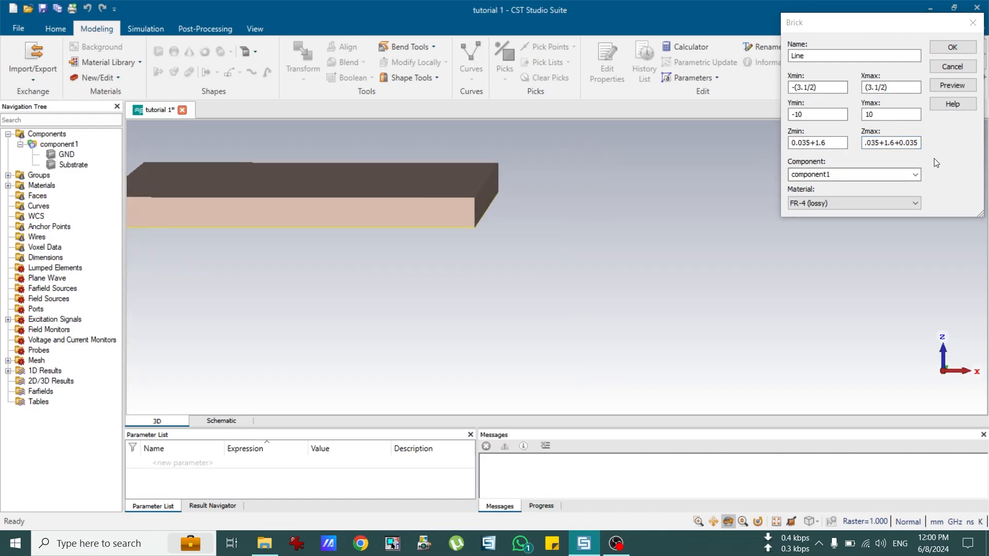
pyautogui.click(949, 83)
pyautogui.scroll(5, 277, 198)
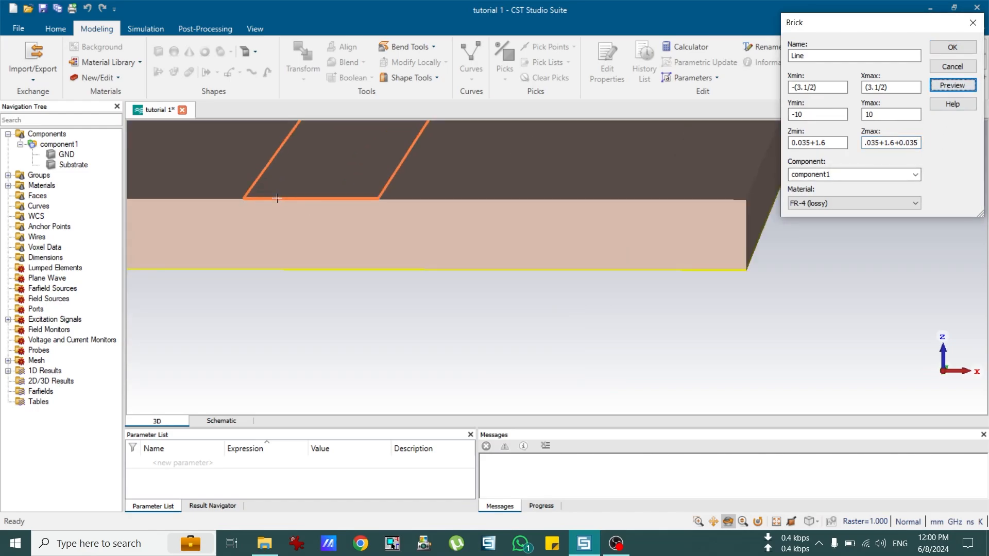
pyautogui.moveTo(277, 198); pyautogui.dragTo(332, 235)
pyautogui.press('7')
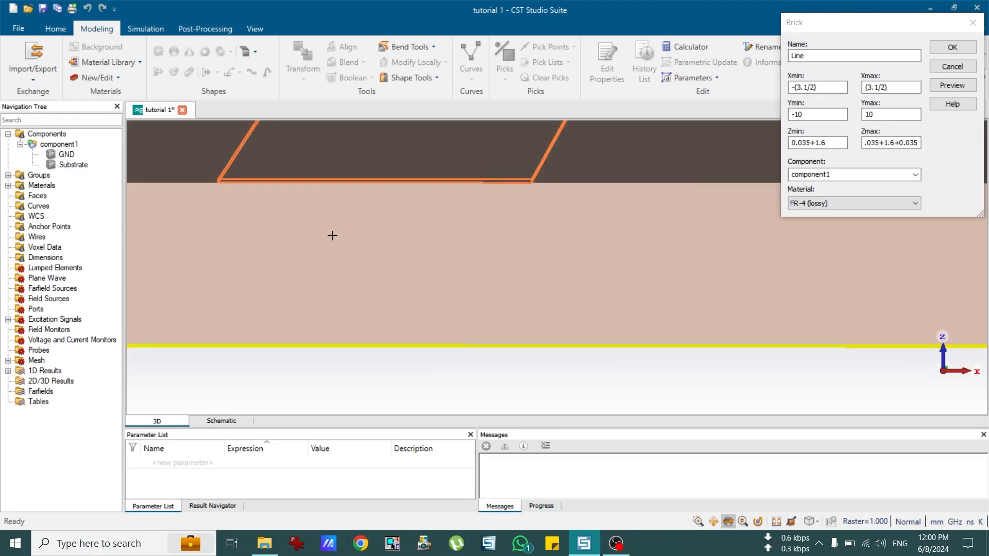
pyautogui.scroll(-6, 327, 230)
pyautogui.scroll(6, 318, 200)
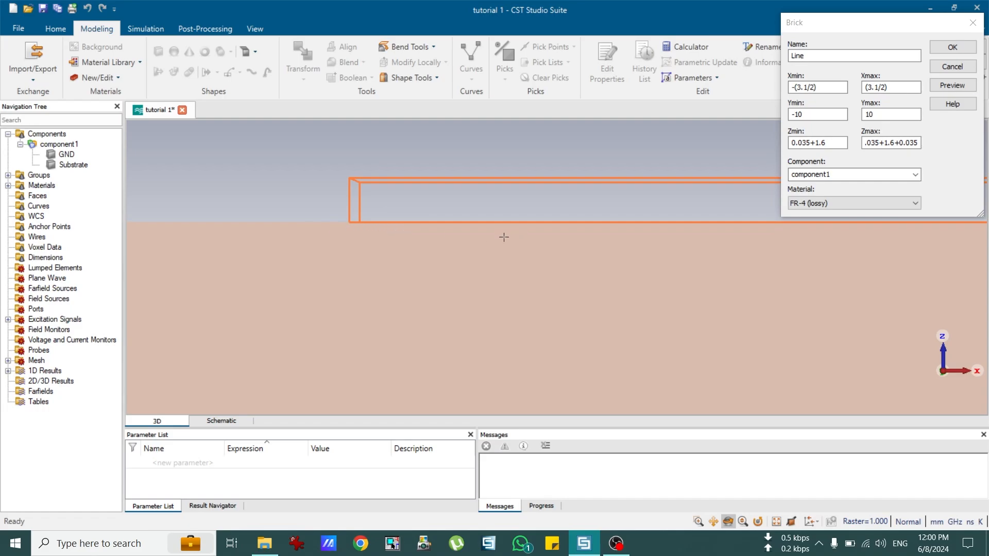
pyautogui.scroll(-8, 505, 237)
pyautogui.moveTo(555, 228); pyautogui.dragTo(545, 289)
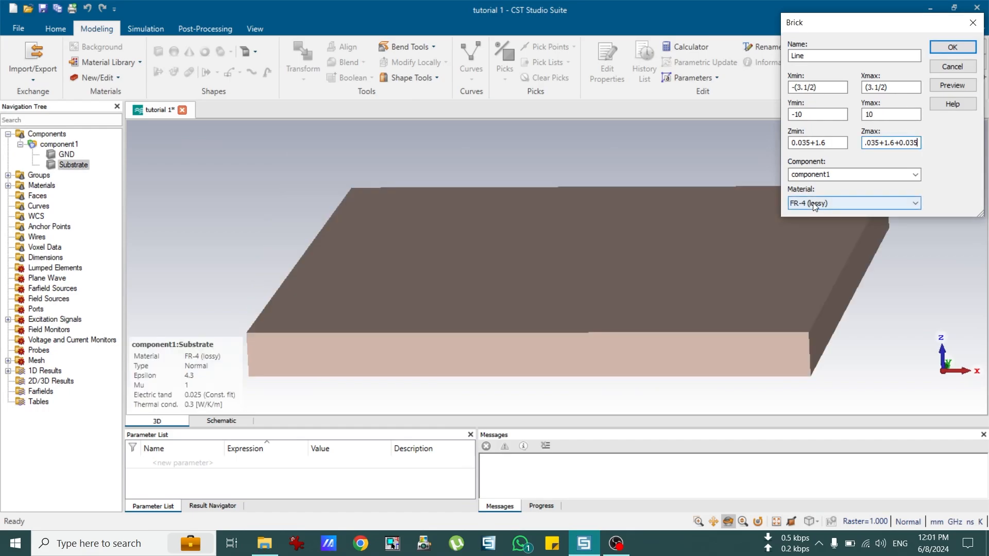
# Step: Make the Line Copper (annealed), preview it, and create the brick
pyautogui.click(814, 203)
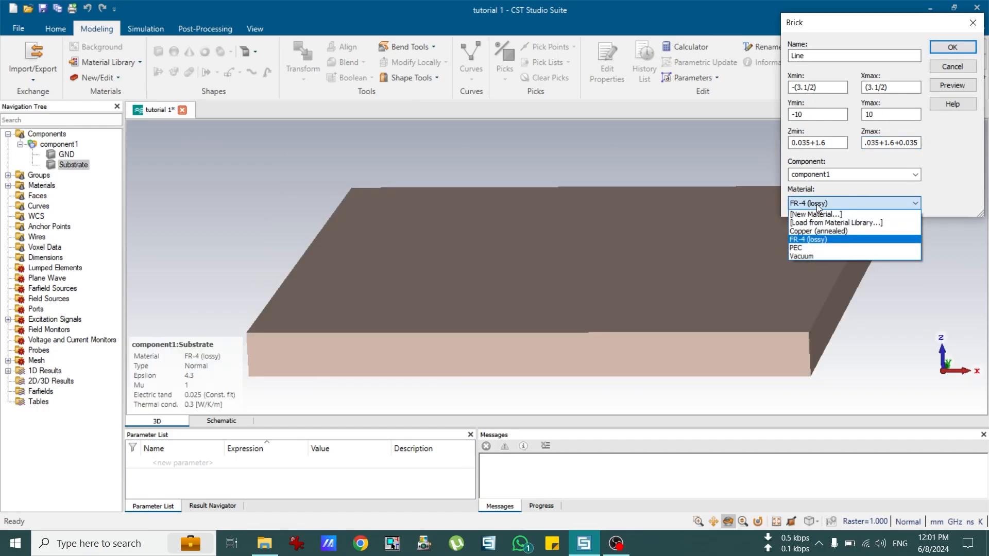
pyautogui.click(816, 231)
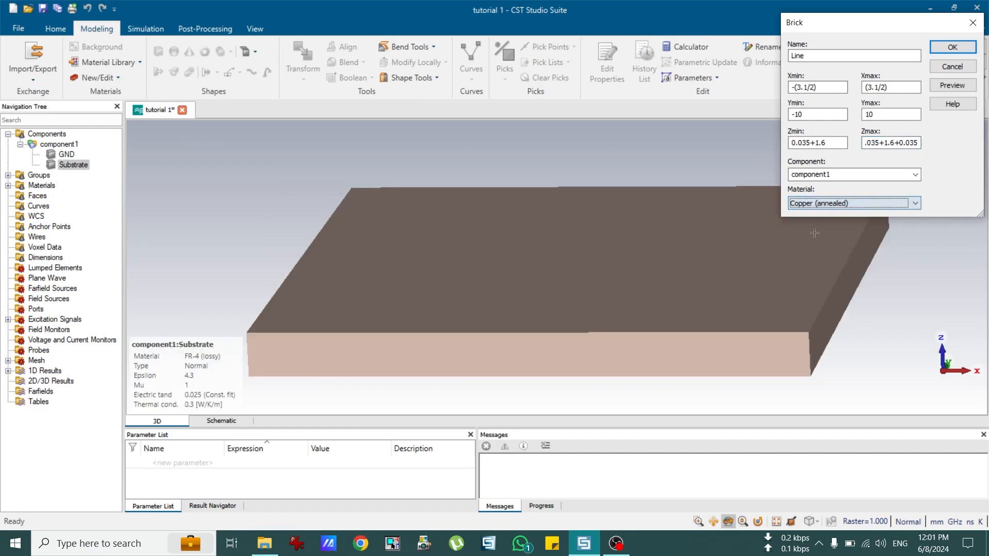
pyautogui.click(933, 88)
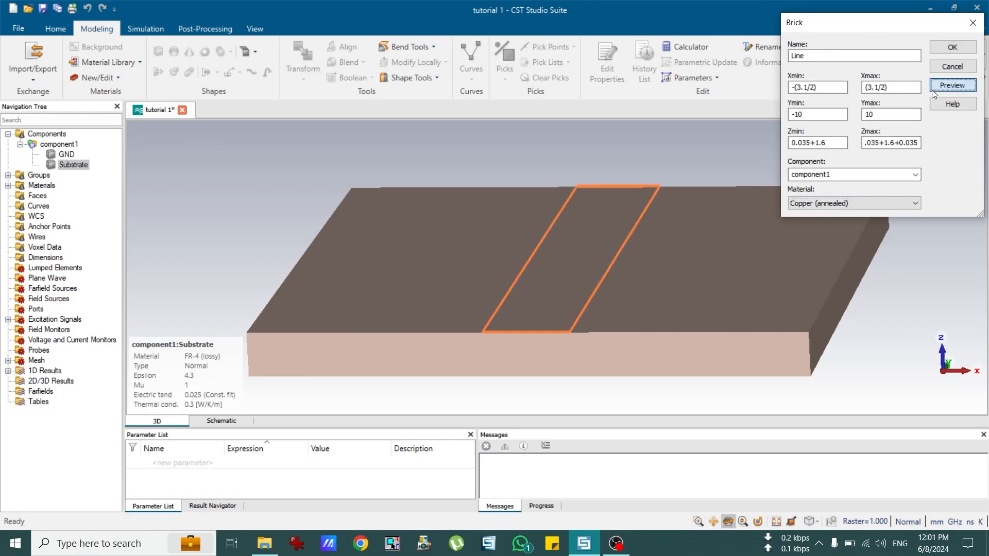
pyautogui.click(935, 47)
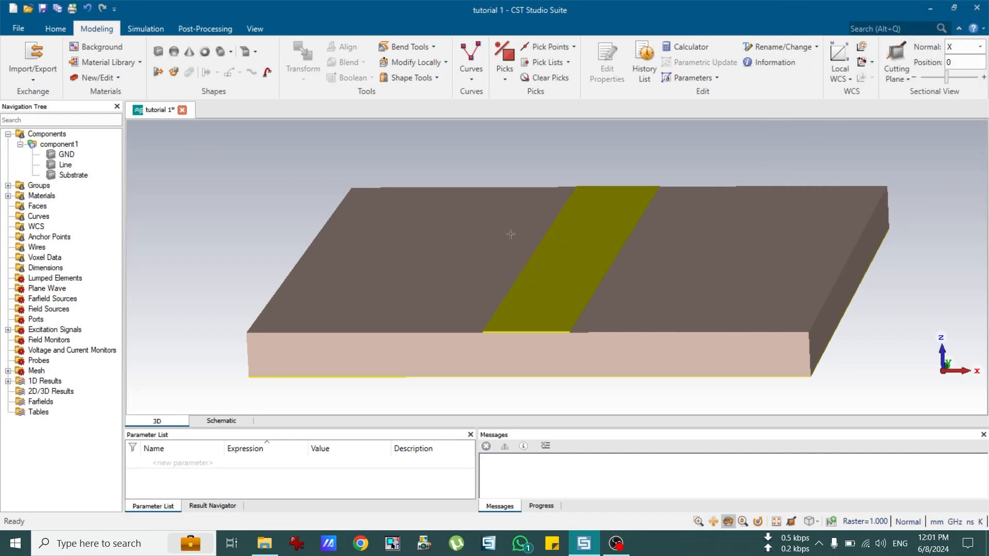
# Step: Measure the Line's 3.10 mm width as a trial dimension, then discard it
pyautogui.click(59, 144)
pyautogui.moveTo(479, 327); pyautogui.dragTo(489, 346)
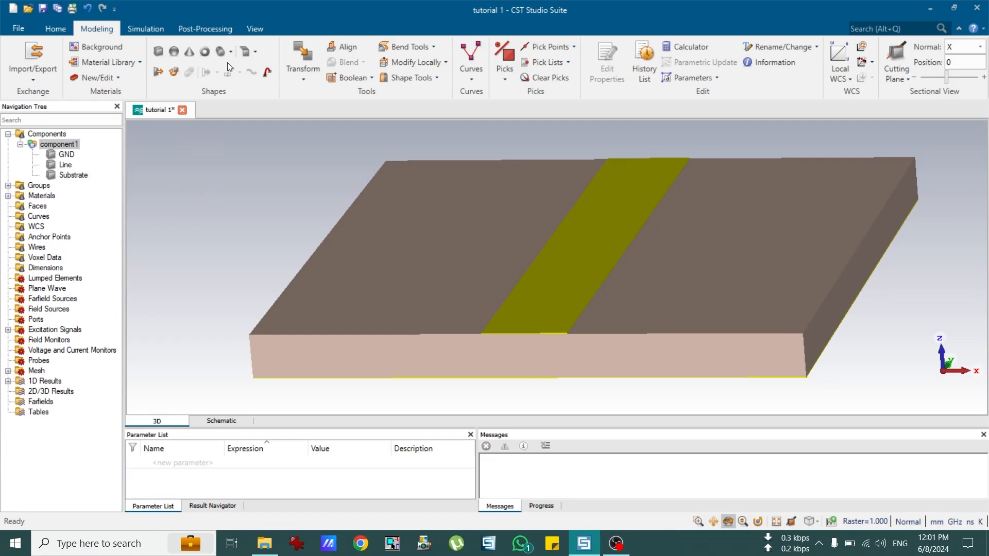
pyautogui.click(251, 29)
pyautogui.click(358, 60)
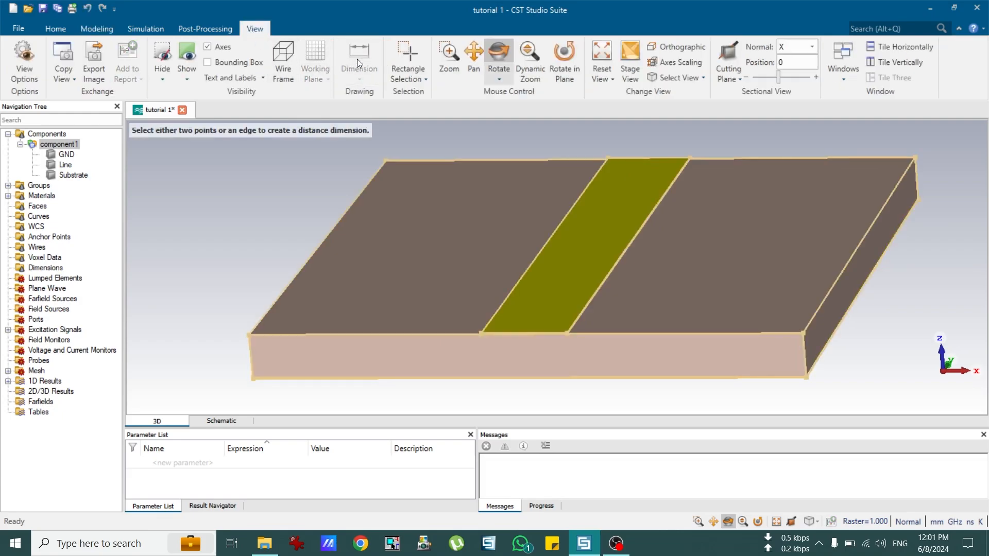
pyautogui.click(481, 334)
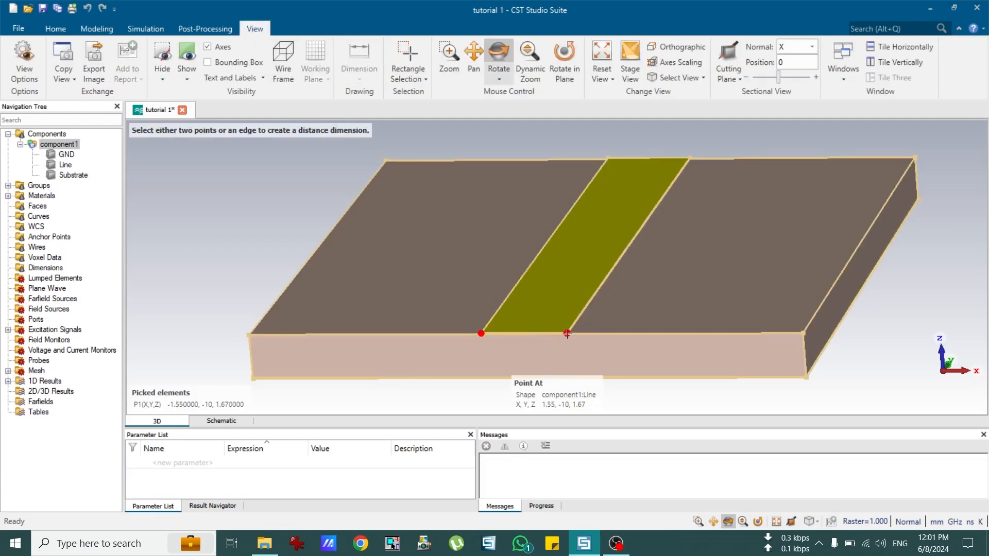
pyautogui.click(568, 333)
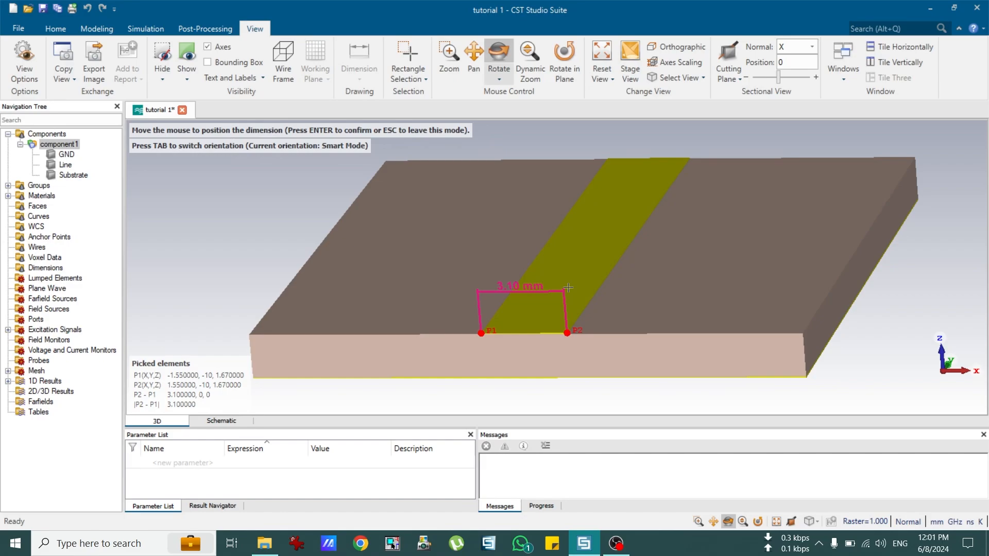
pyautogui.press('Escape')
pyautogui.press('Escape')
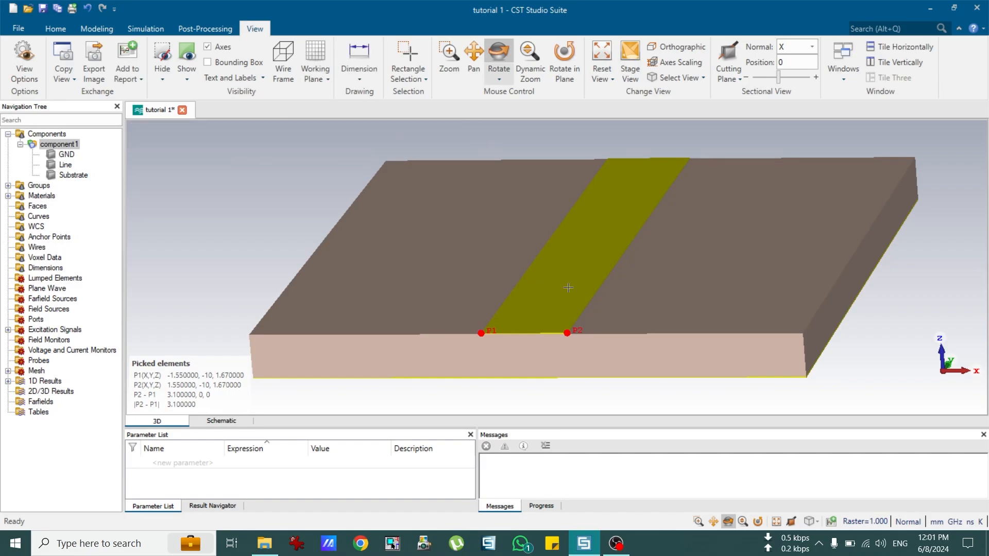
# Step: Add a 20 mm dimension along the line's length and select Dimension0 in the tree
pyautogui.click(359, 58)
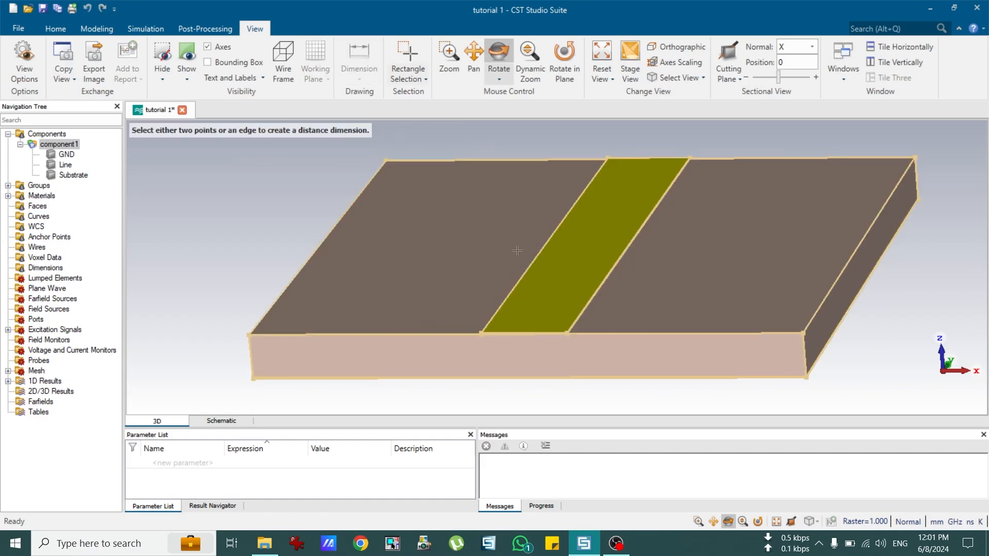
pyautogui.click(481, 333)
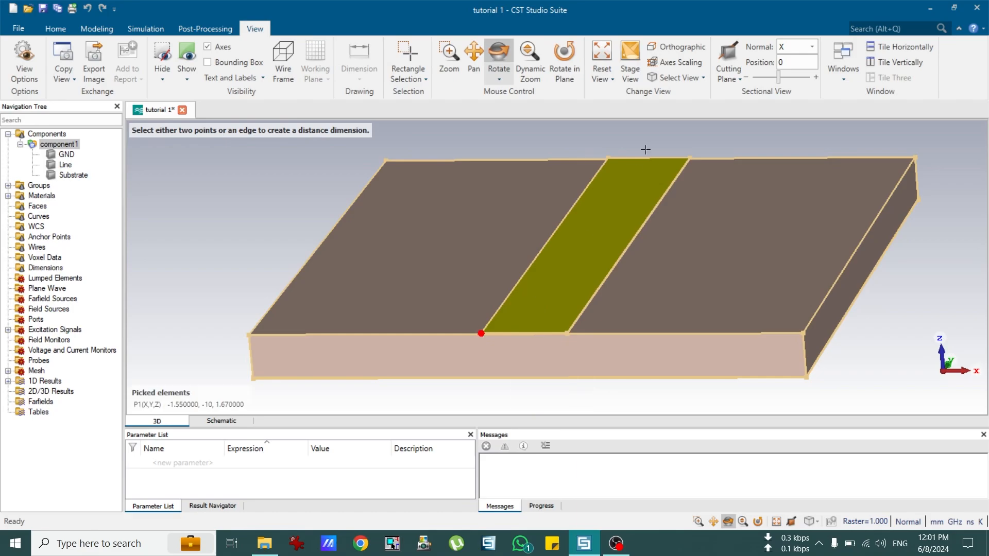
pyautogui.click(608, 156)
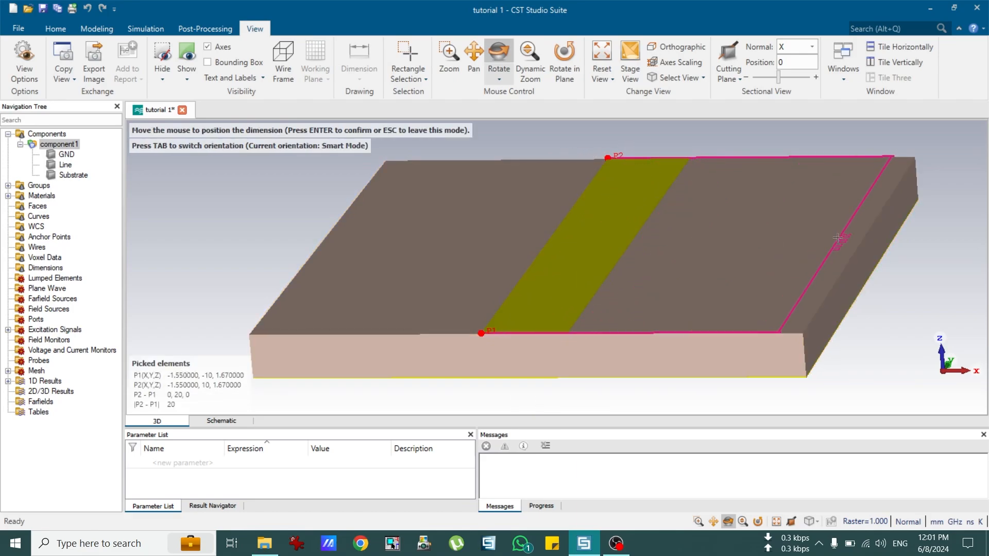
pyautogui.scroll(-3, 854, 240)
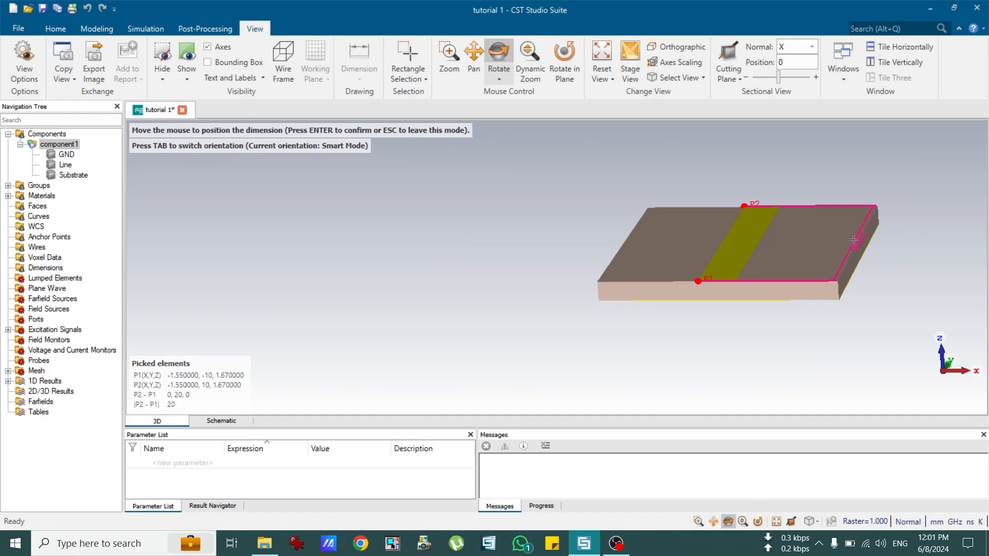
pyautogui.click(881, 267)
pyautogui.moveTo(841, 258); pyautogui.dragTo(803, 283)
pyautogui.scroll(-2, 899, 159)
pyautogui.scroll(2, 910, 170)
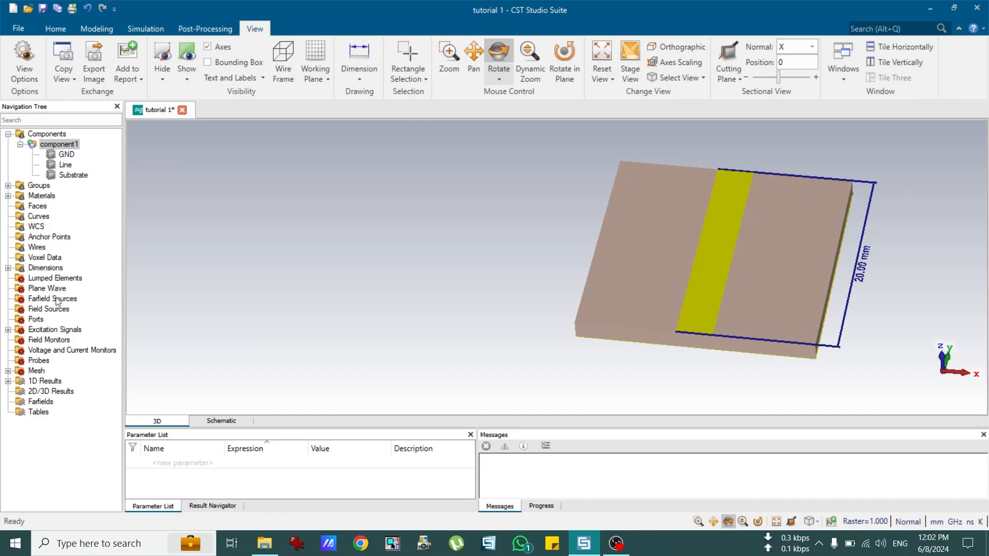
pyautogui.click(8, 268)
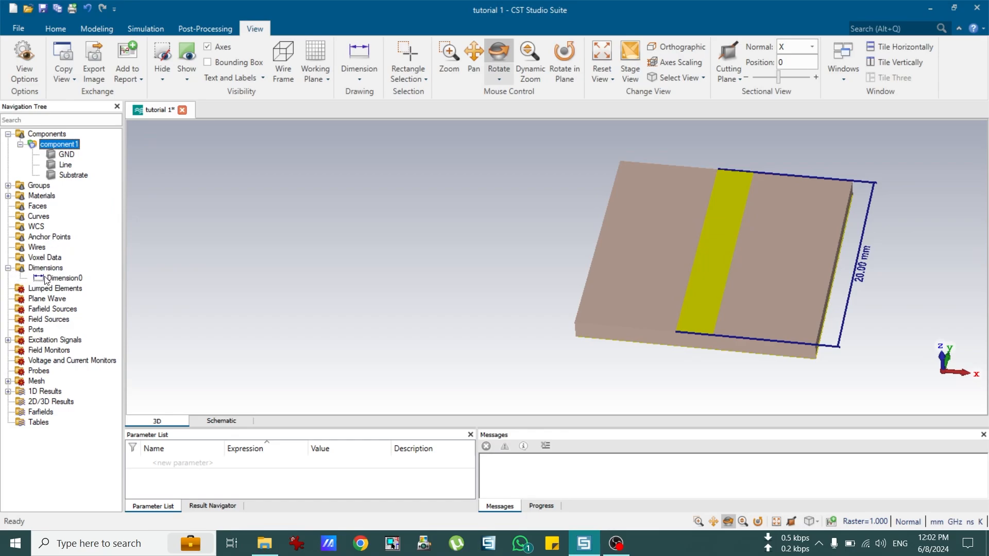
pyautogui.click(60, 279)
# Step: Delete the Dimension0 annotation and orient the board into a centred, tilted 3-D view
pyautogui.press('Delete')
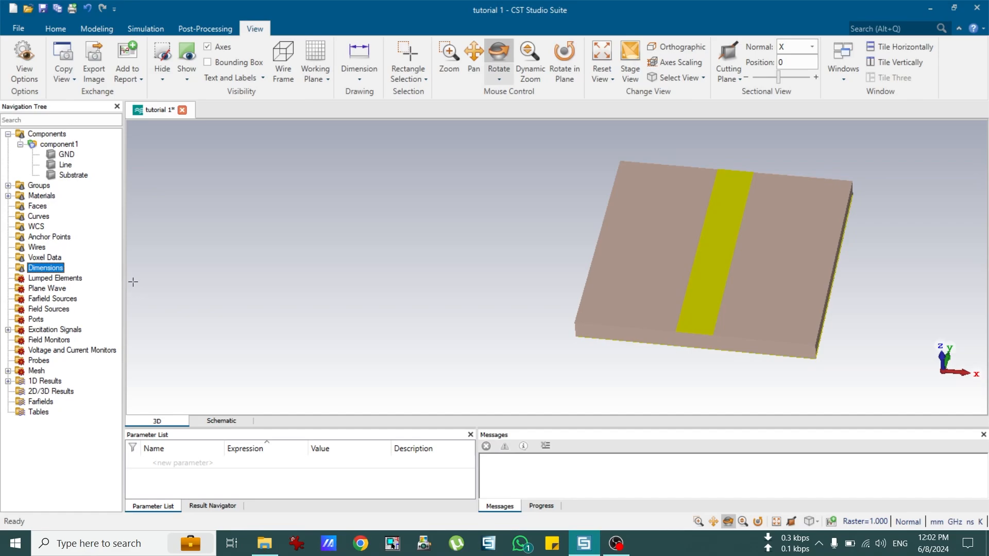
pyautogui.click(61, 145)
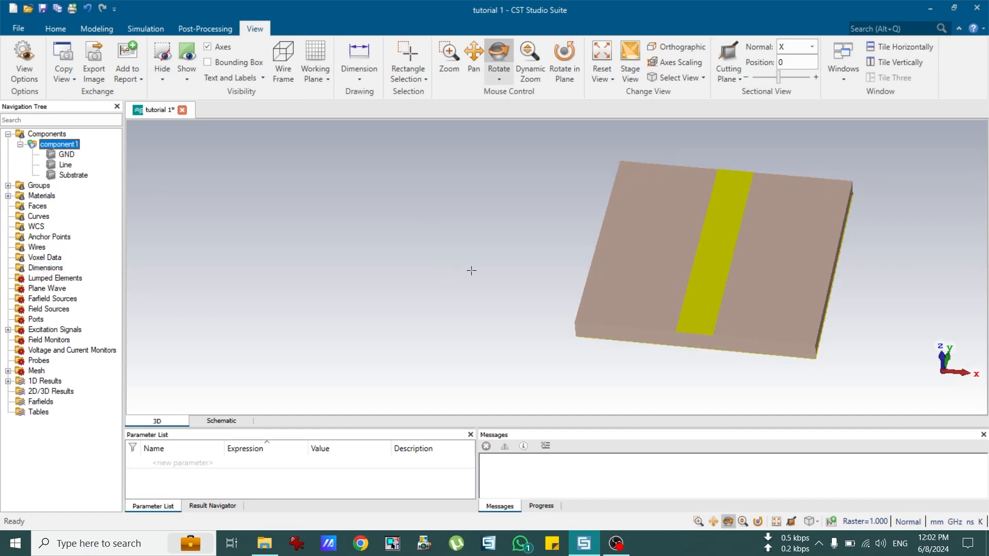
pyautogui.hotkey('ctrl', 'f')
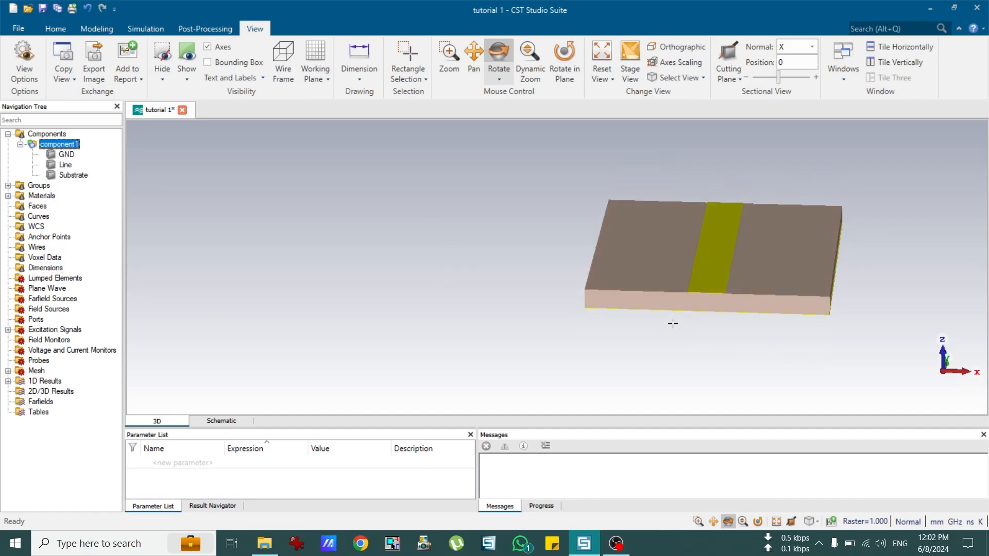
pyautogui.click(714, 522)
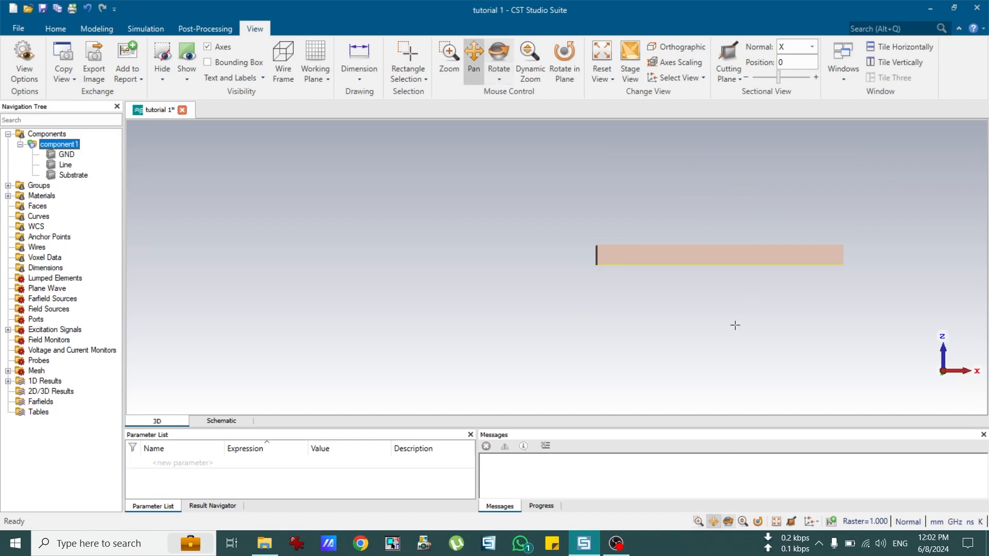
pyautogui.moveTo(735, 324); pyautogui.dragTo(545, 335)
pyautogui.click(728, 522)
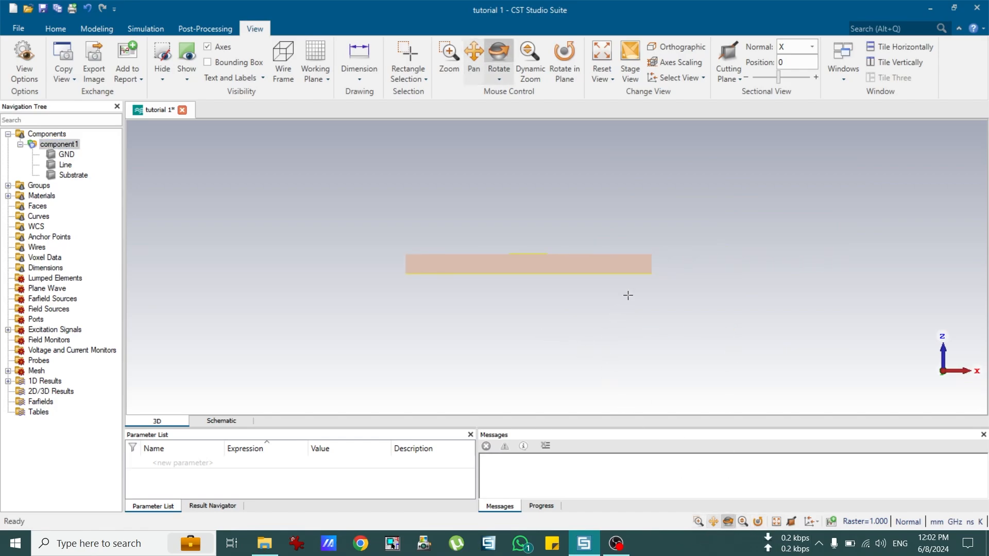
pyautogui.moveTo(627, 294)
pyautogui.mouseDown()
pyautogui.moveTo(556, 327)
pyautogui.moveTo(568, 281)
pyautogui.moveTo(586, 282)
pyautogui.mouseUp()
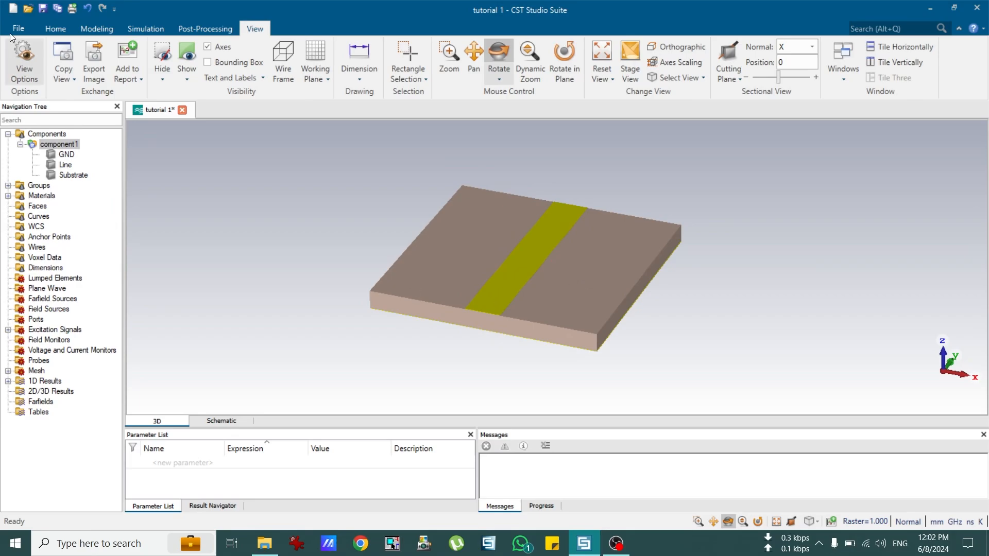
pyautogui.click(55, 29)
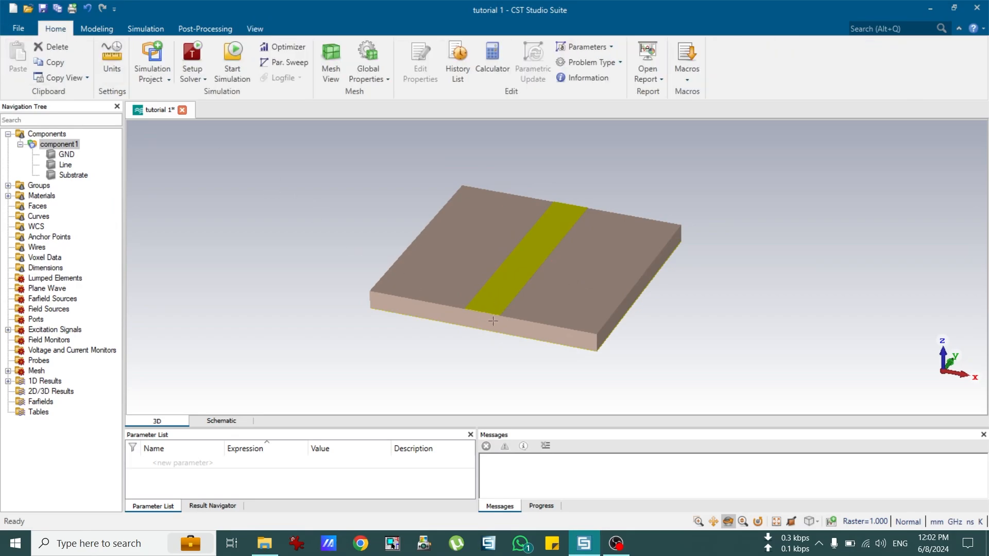
pyautogui.scroll(2, 491, 321)
pyautogui.scroll(2, 472, 301)
pyautogui.scroll(2, 473, 301)
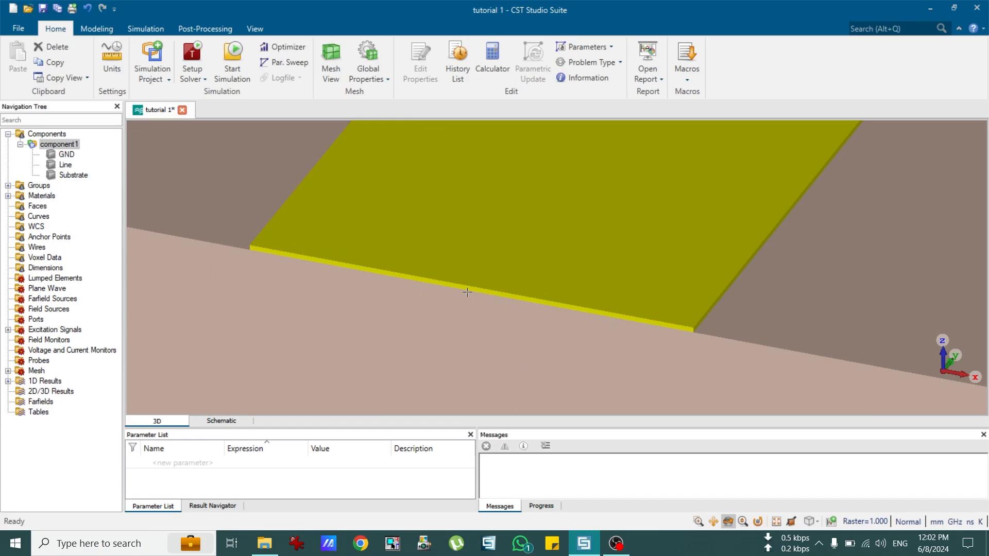
# Step: Pick the strip's front end face and start a Waveguide Port on it
pyautogui.press('f')
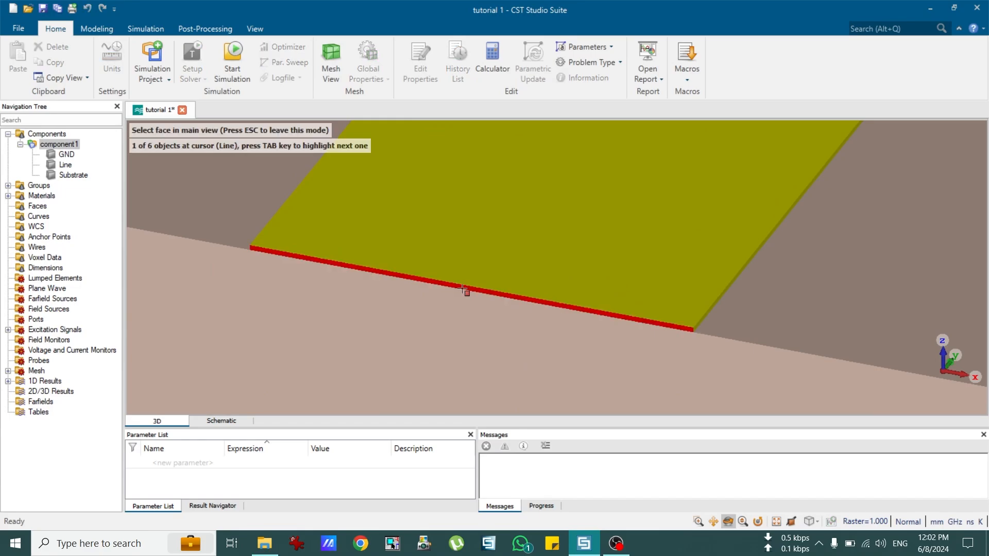
pyautogui.scroll(2, 463, 289)
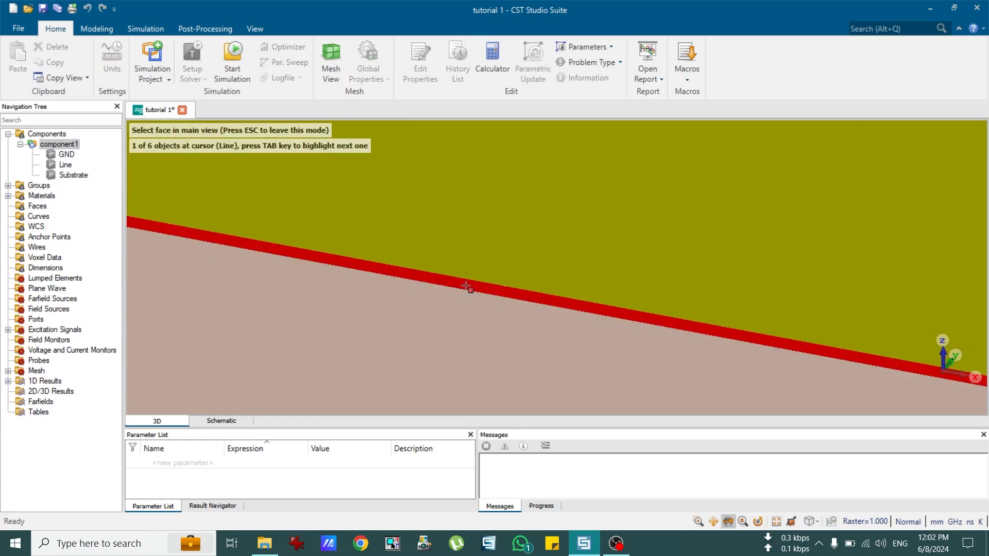
pyautogui.click(463, 286)
pyautogui.scroll(-3, 463, 288)
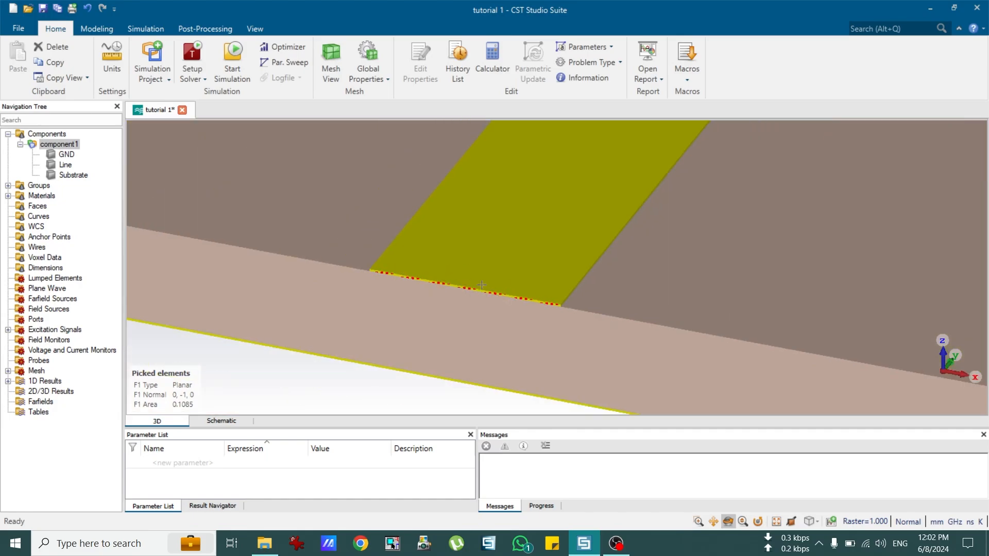
pyautogui.click(96, 29)
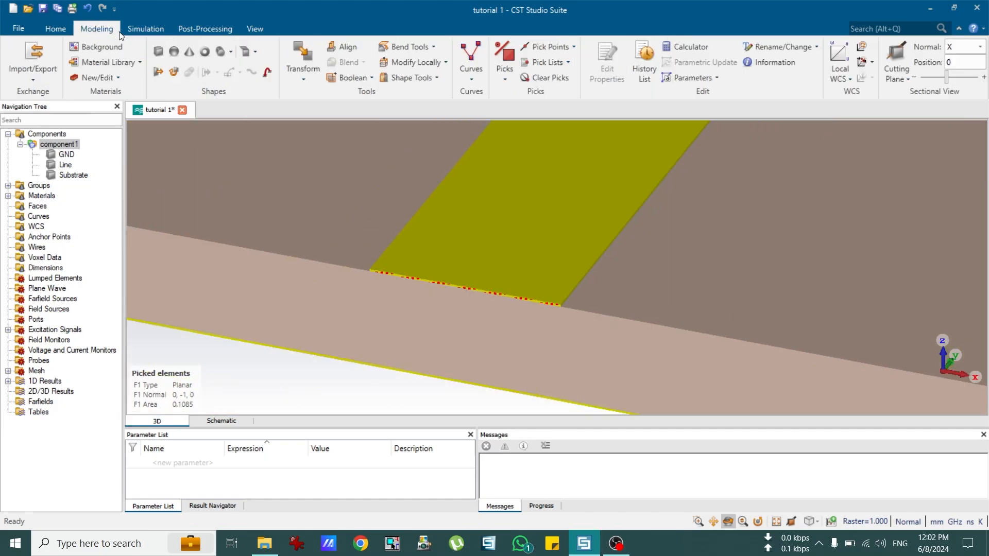
pyautogui.click(146, 28)
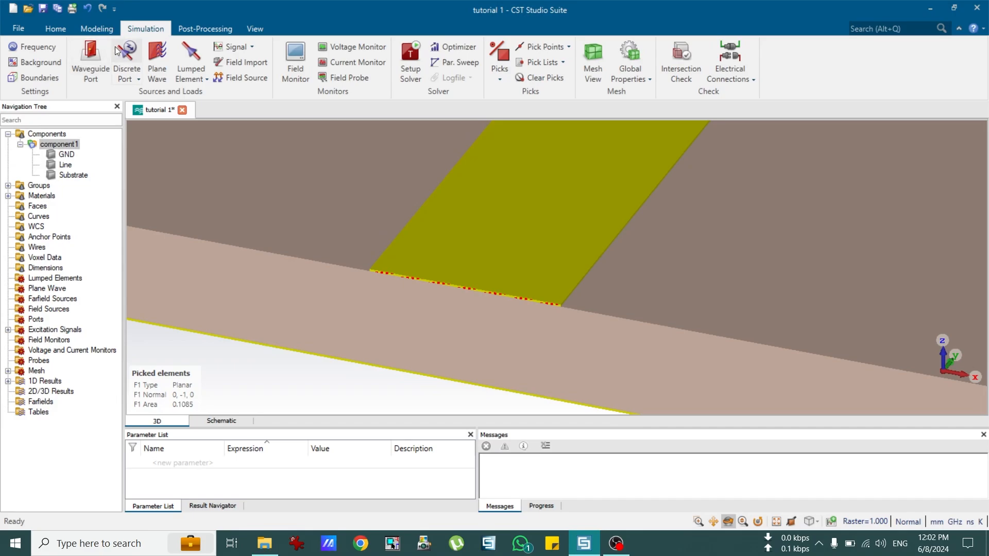
pyautogui.click(90, 54)
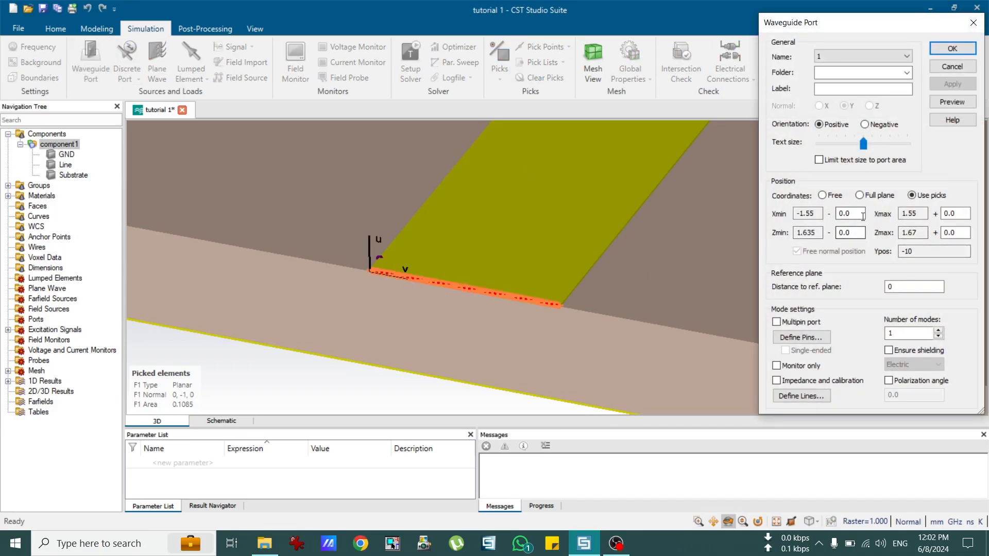
# Step: Extend port 1 by 3*3.1 on both the Xmin and Xmax sides
pyautogui.doubleClick(839, 213)
pyautogui.scroll(-3, 462, 269)
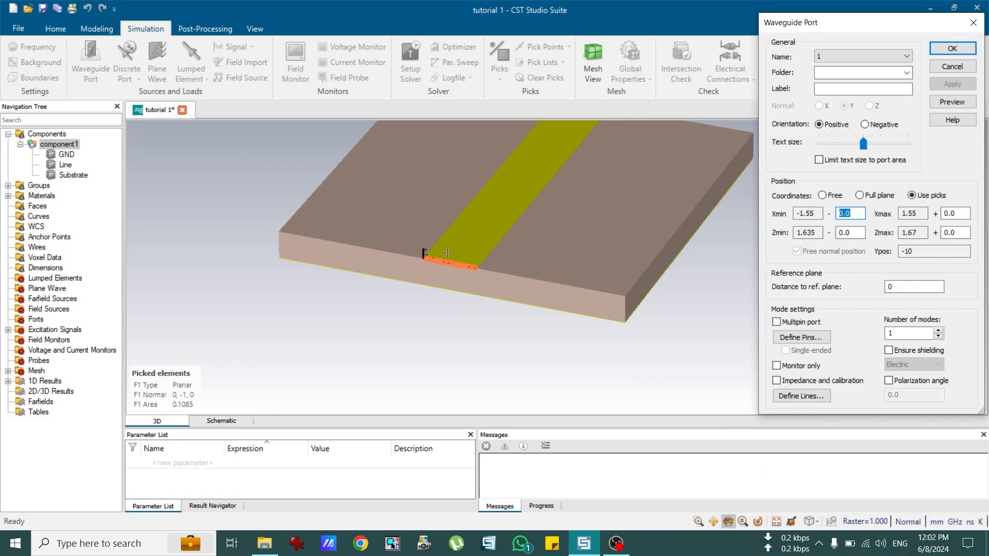
pyautogui.scroll(3, 414, 213)
pyautogui.scroll(-1, 503, 273)
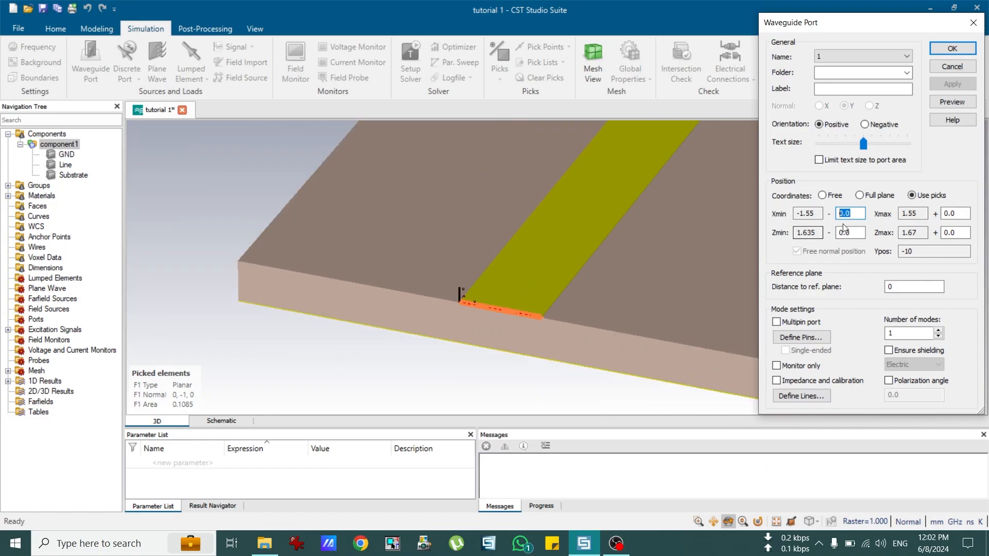
pyautogui.write('3*3.1')
pyautogui.press('Tab')
pyautogui.press('Tab')
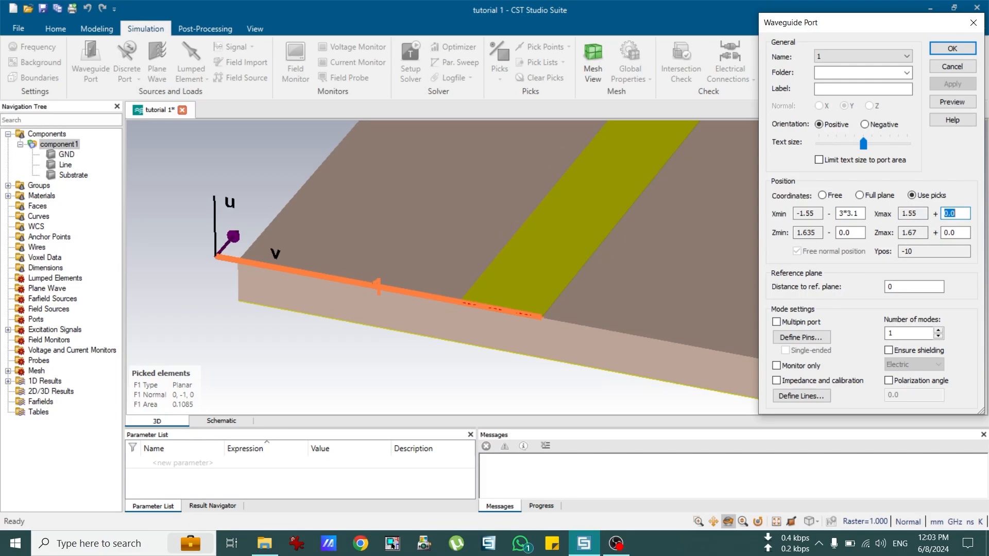
pyautogui.write('3*3.1')
pyautogui.press('Tab')
pyautogui.press('Tab')
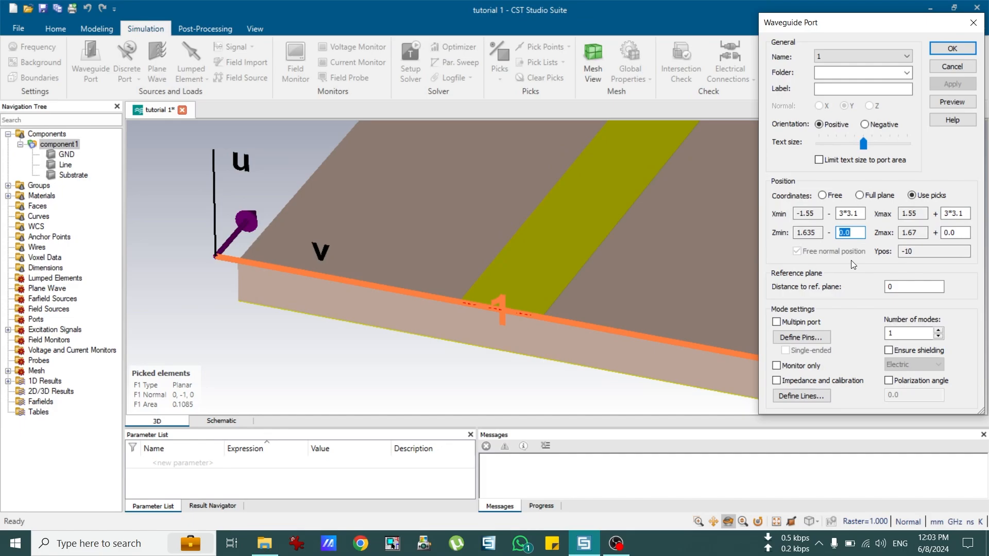
# Step: Set the Zmin offset to 1.6+0.035 and Zmax to 4*1.6, then preview the port frame
pyautogui.write('1')
pyautogui.write('.6+0.0')
pyautogui.write('35')
pyautogui.click(959, 236)
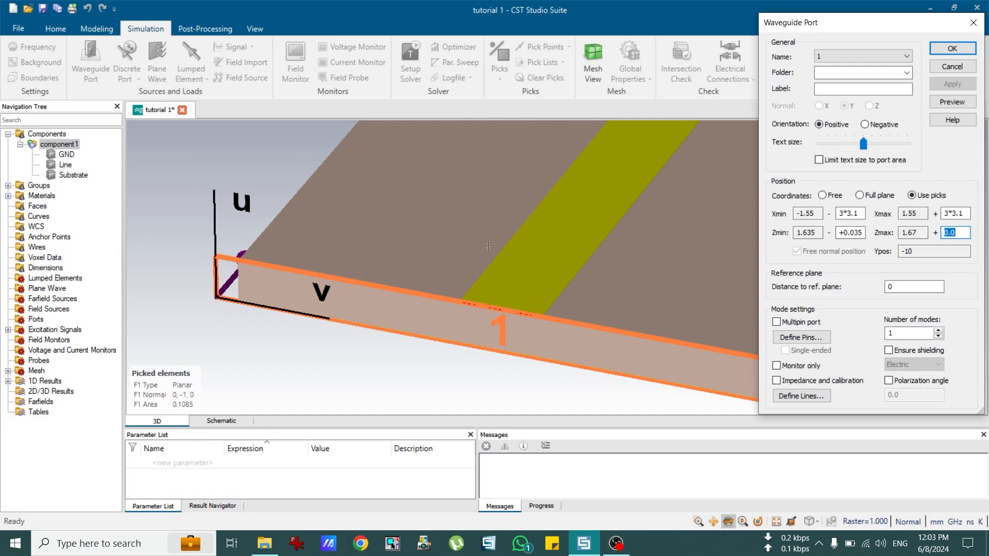
pyautogui.write('4*1.6')
pyautogui.click(952, 102)
pyautogui.click(569, 309)
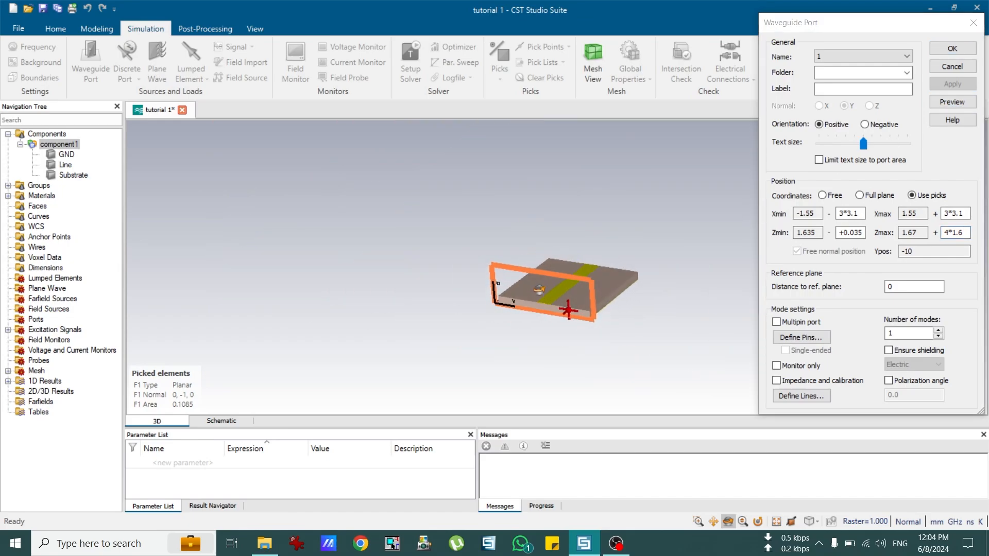
pyautogui.moveTo(568, 310); pyautogui.dragTo(541, 296)
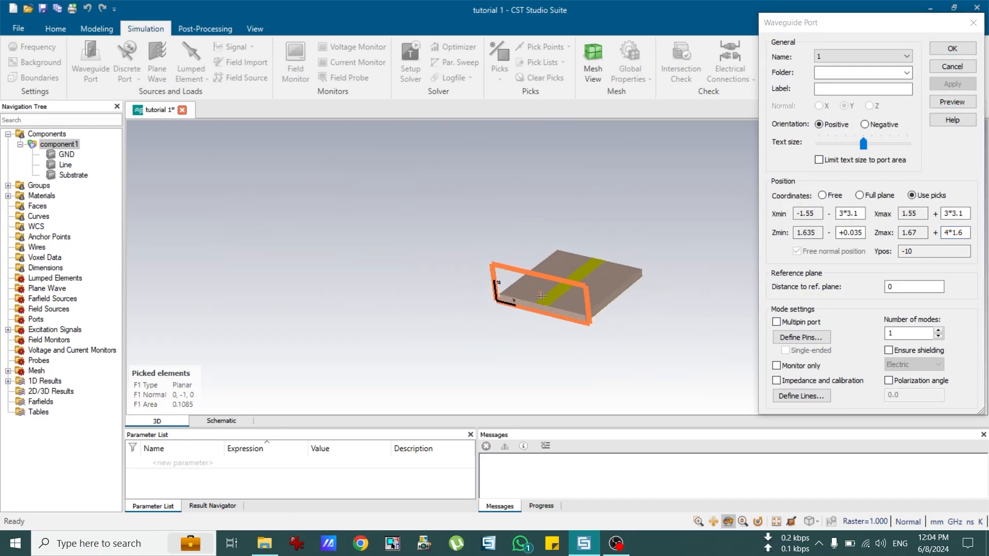
pyautogui.scroll(3, 541, 297)
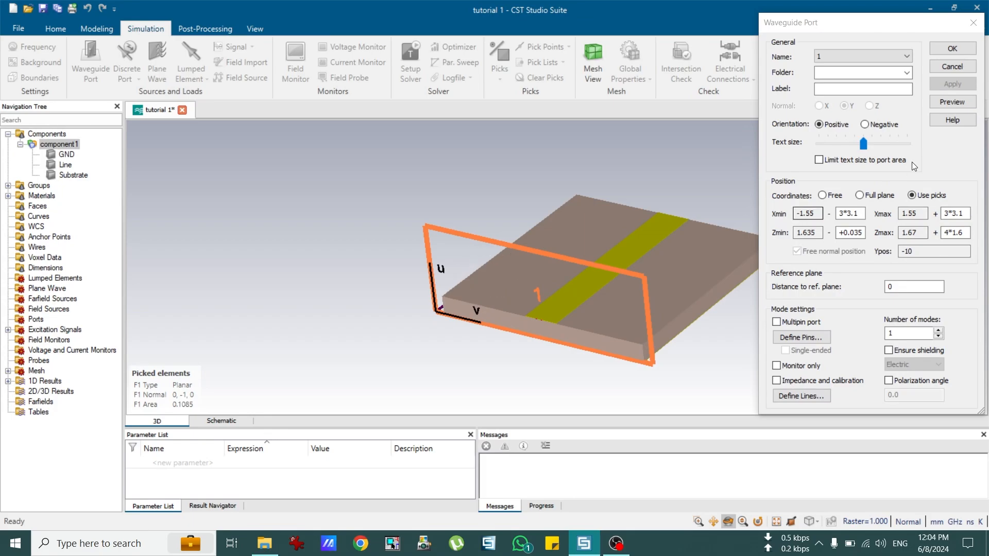
# Step: Confirm waveguide port 1 and reset to an axis-aligned side view
pyautogui.click(950, 50)
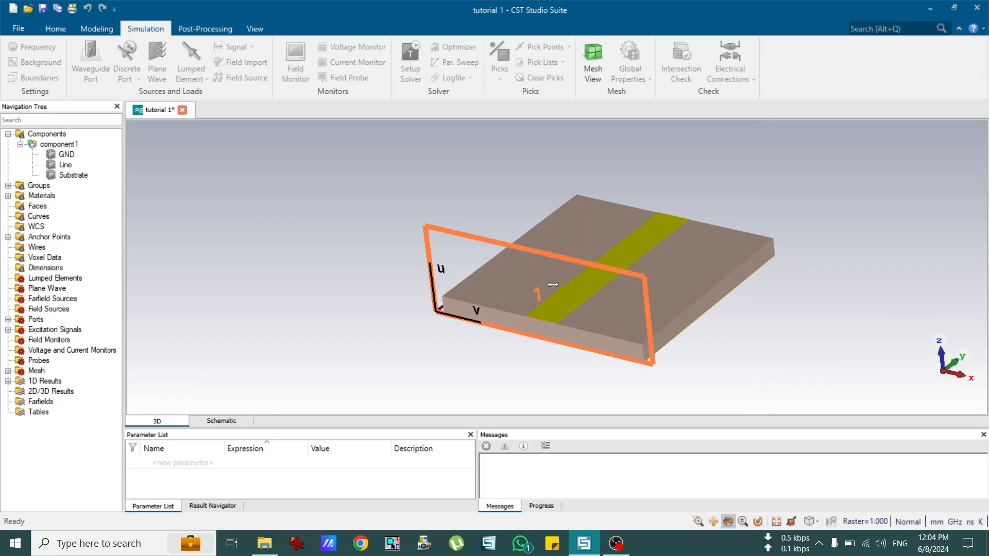
pyautogui.moveTo(674, 354); pyautogui.dragTo(505, 290)
pyautogui.scroll(5, 489, 308)
pyautogui.scroll(1, 505, 290)
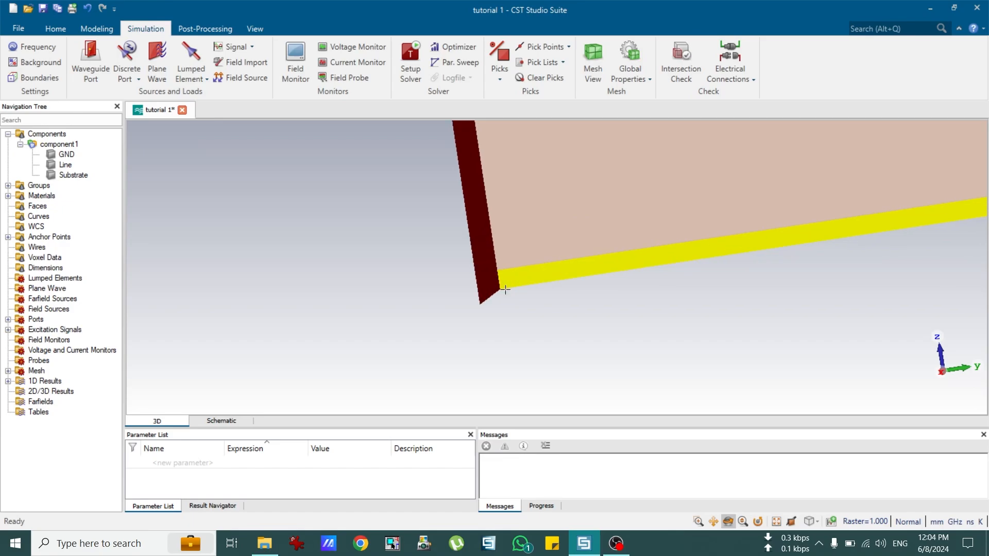
pyautogui.press('7')
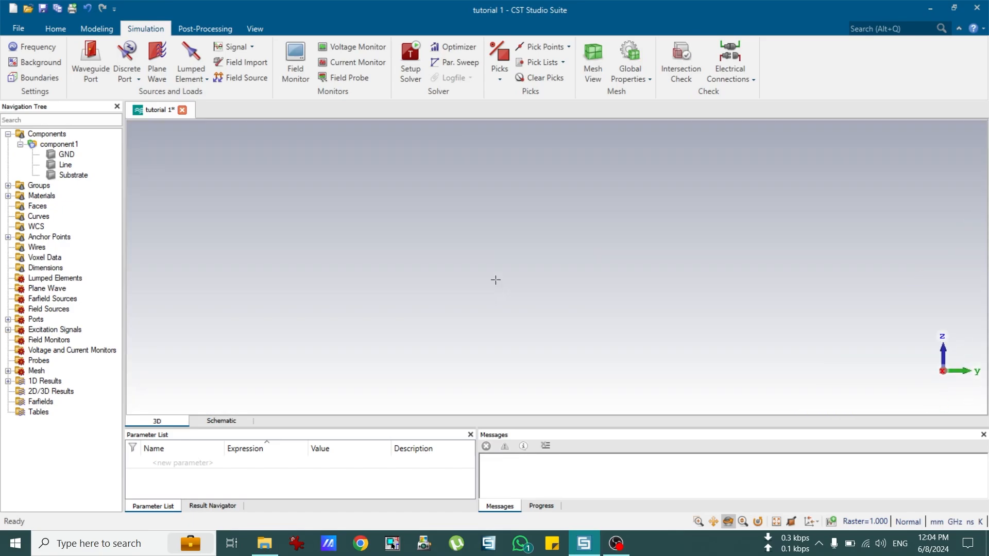
pyautogui.scroll(-2, 495, 279)
pyautogui.scroll(-2, 496, 278)
pyautogui.scroll(5, 496, 258)
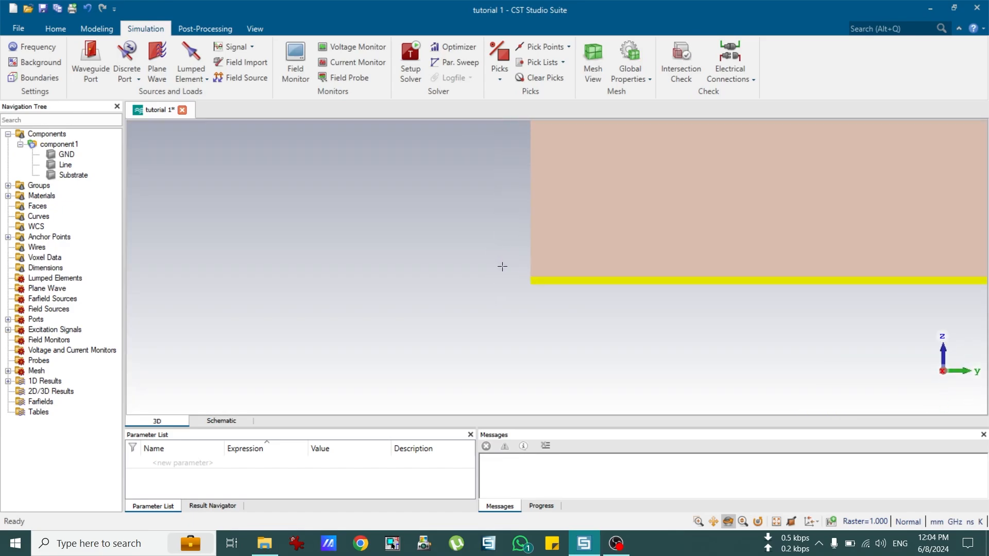
# Step: Select the Ports group and rotate and zoom onto the line's far end face
pyautogui.click(36, 321)
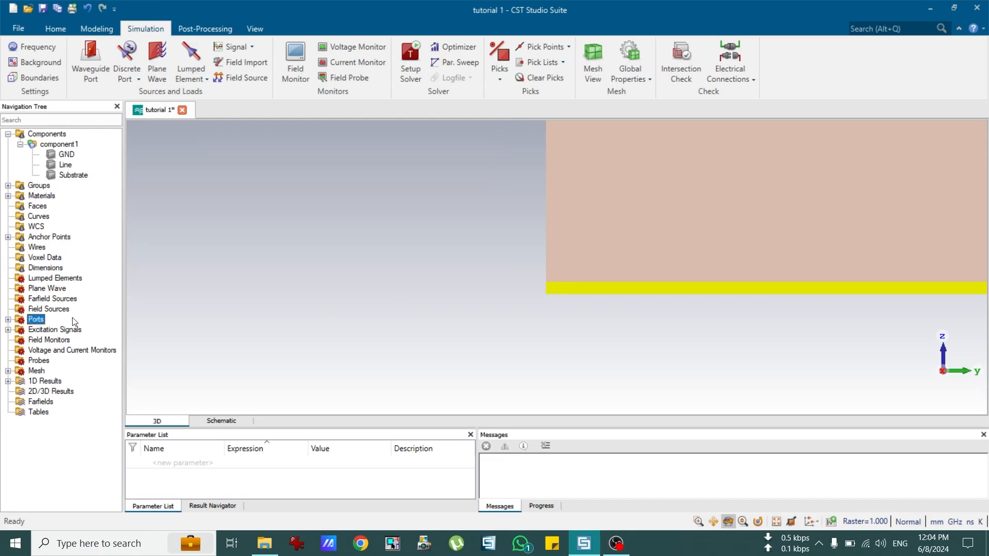
pyautogui.scroll(-4, 561, 303)
pyautogui.scroll(-3, 568, 294)
pyautogui.scroll(6, 569, 288)
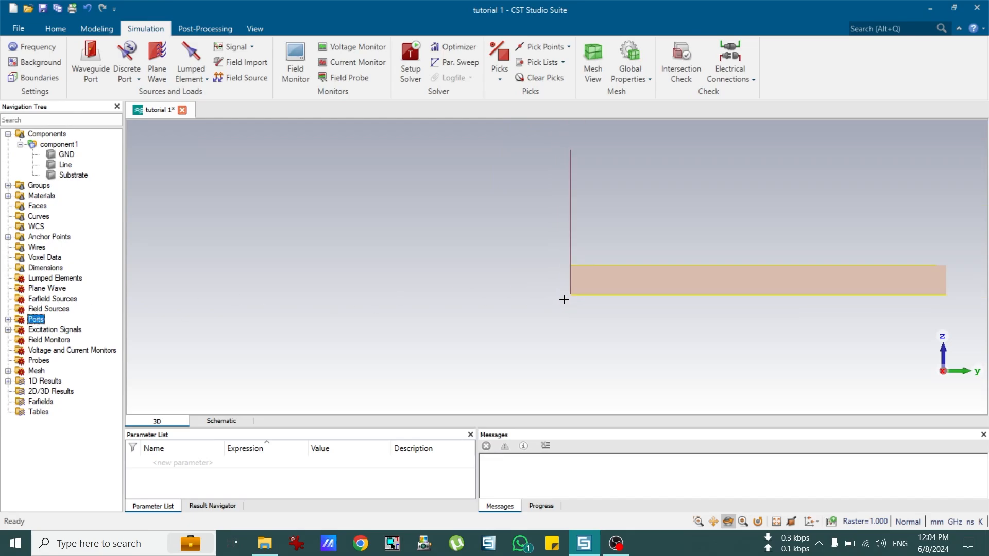
pyautogui.scroll(3, 571, 279)
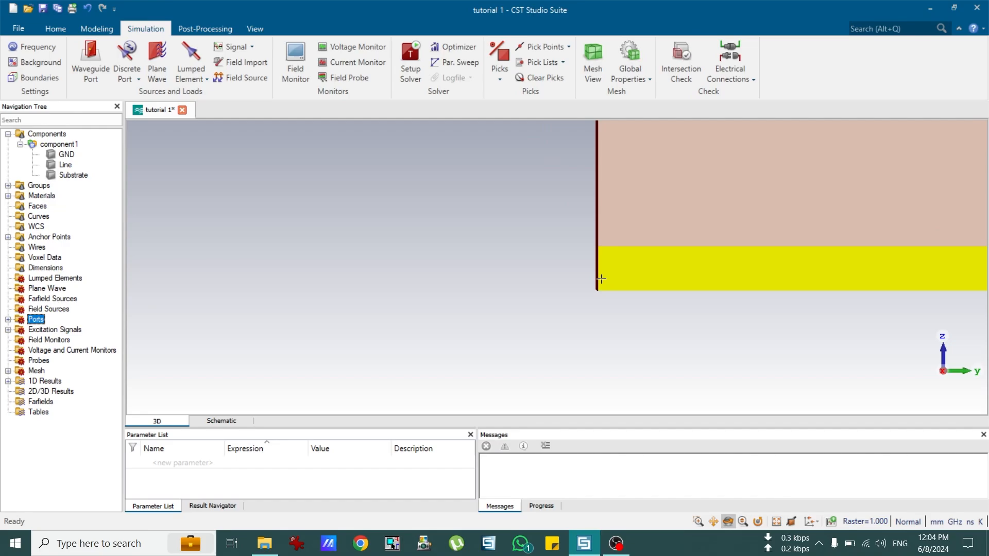
pyautogui.scroll(-5, 580, 290)
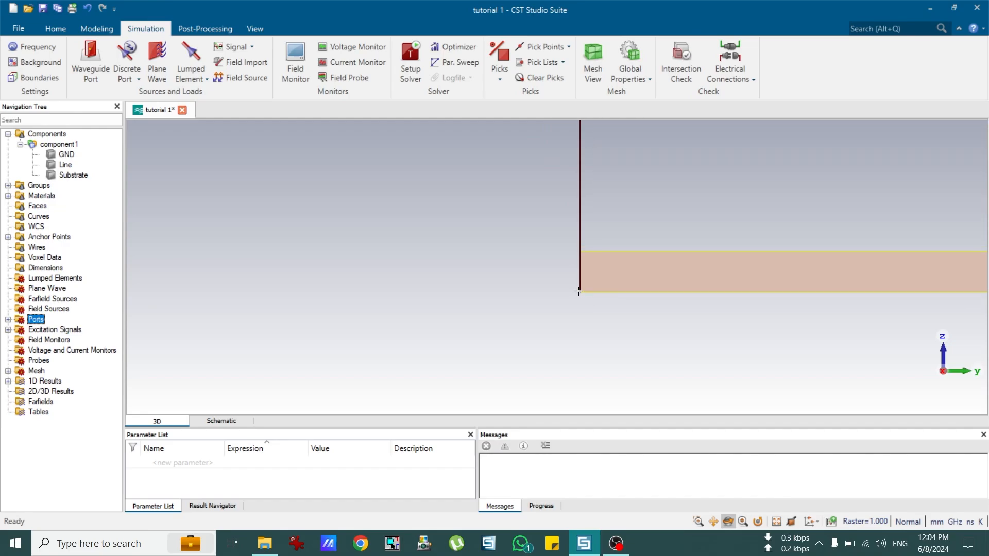
pyautogui.moveTo(585, 264); pyautogui.dragTo(549, 225)
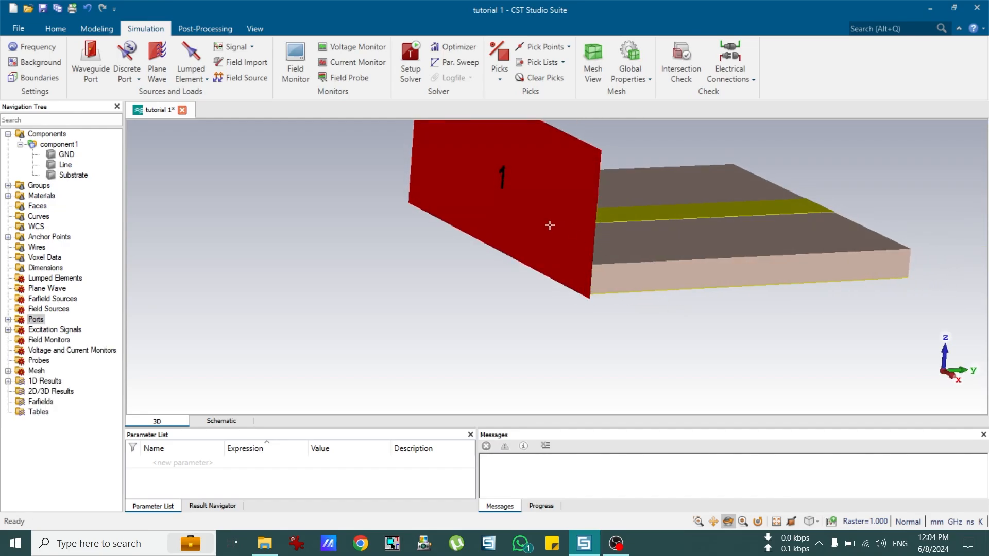
pyautogui.scroll(-5, 711, 281)
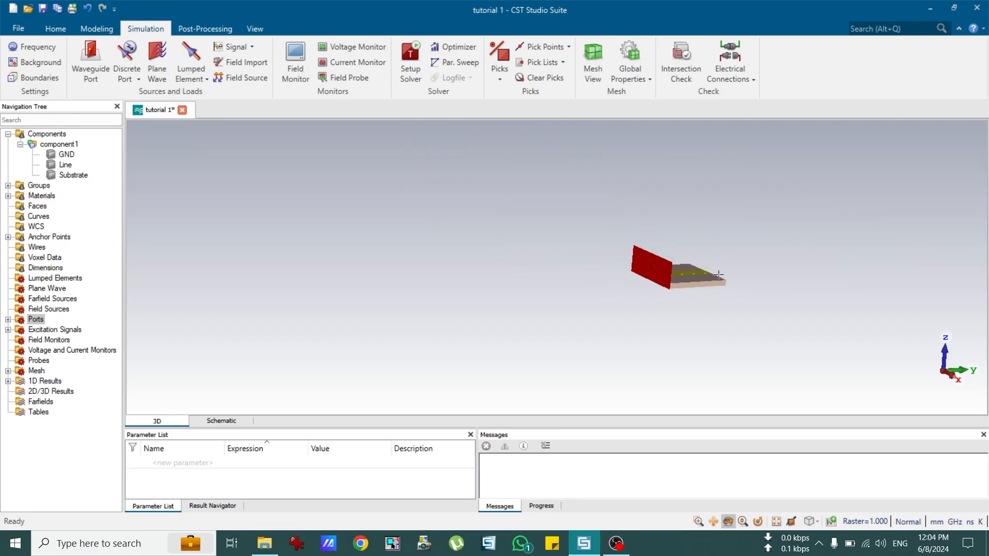
pyautogui.moveTo(718, 274); pyautogui.dragTo(499, 272)
pyautogui.scroll(8, 694, 276)
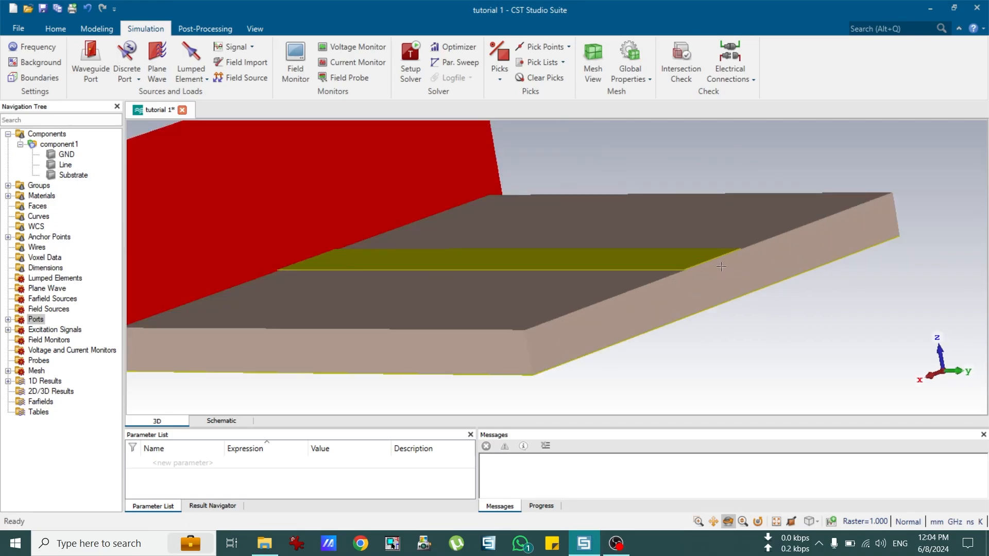
pyautogui.scroll(5, 716, 252)
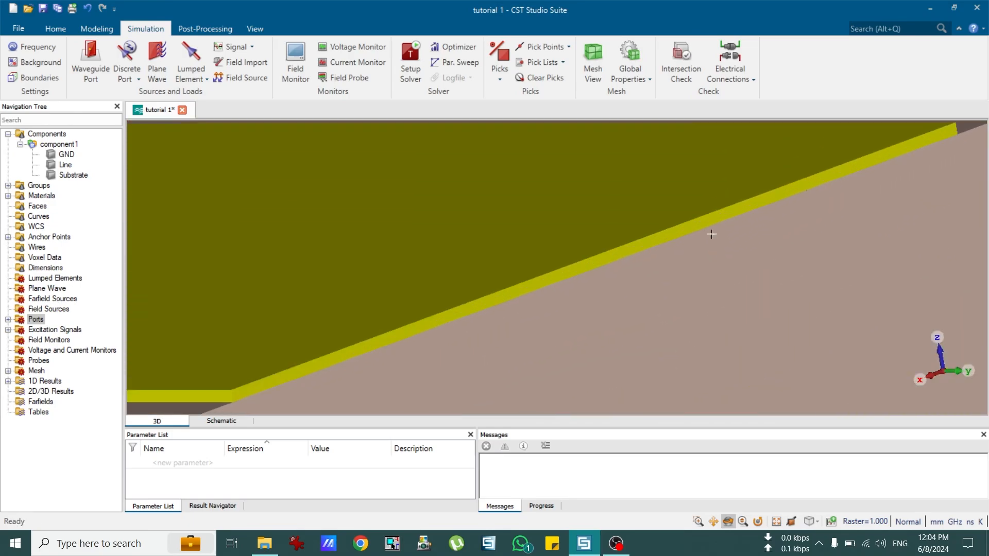
# Step: Pick the line's far end face and start a Waveguide Port on it
pyautogui.press('f')
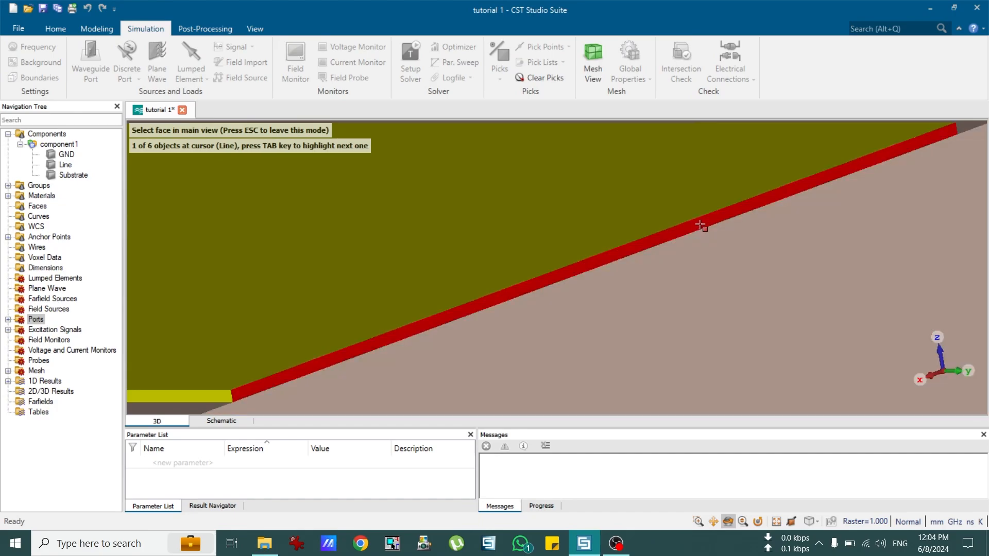
pyautogui.click(701, 225)
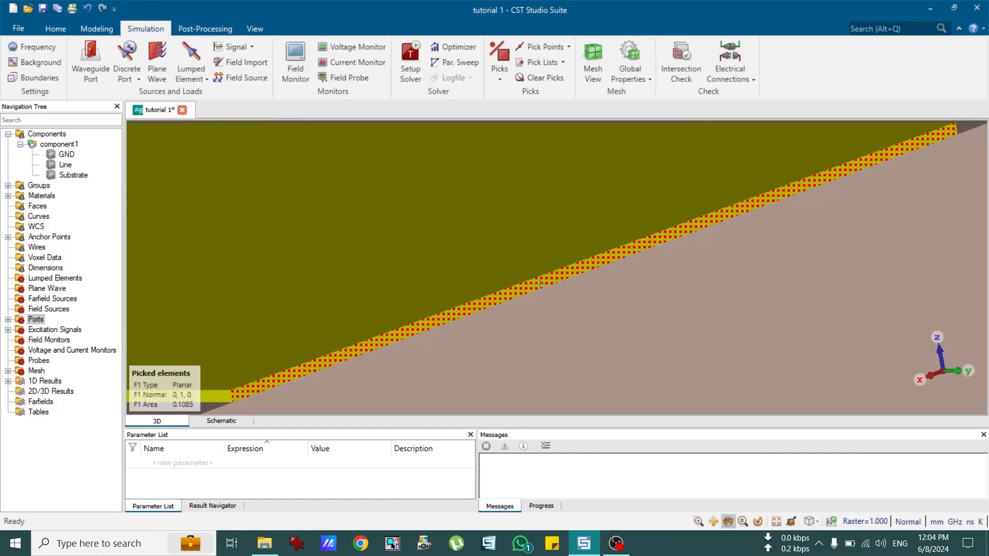
pyautogui.click(90, 60)
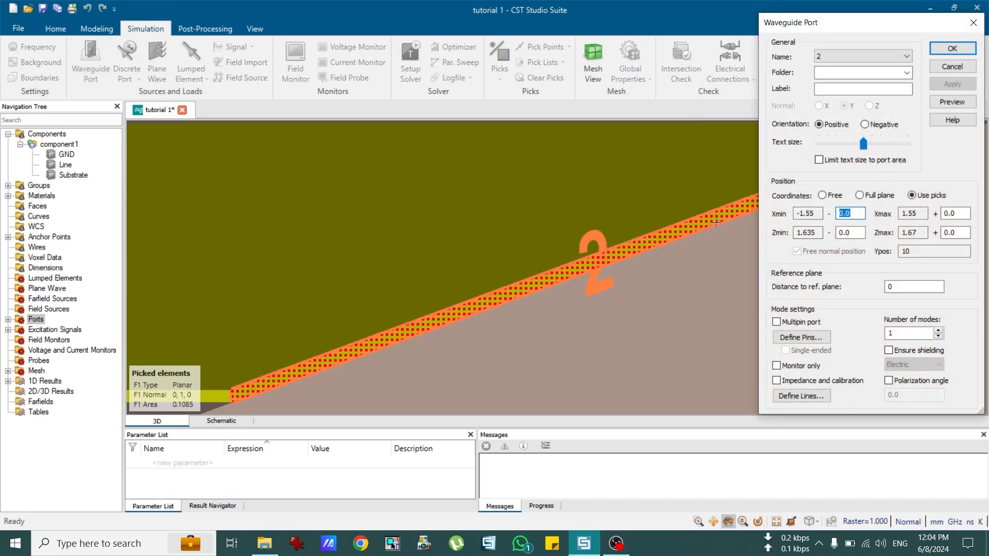
# Step: Give port 2 offsets 3*3.1, 3*3.1, 1.6+0.035 and 4*1.6, preview, and confirm
pyautogui.write('3*3.1')
pyautogui.press('Tab')
pyautogui.write('3*3')
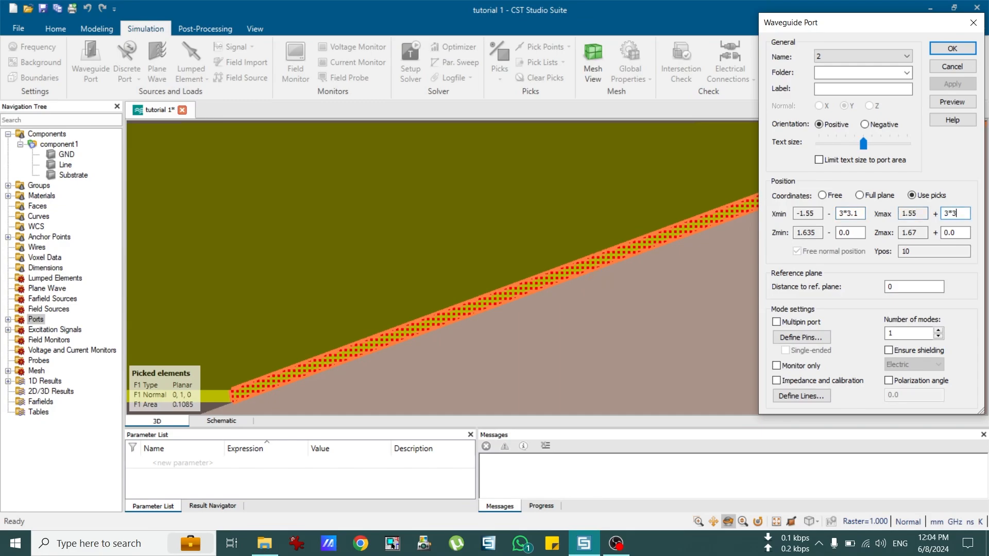
pyautogui.write('.1')
pyautogui.press('Tab')
pyautogui.press('Tab')
pyautogui.write('1.')
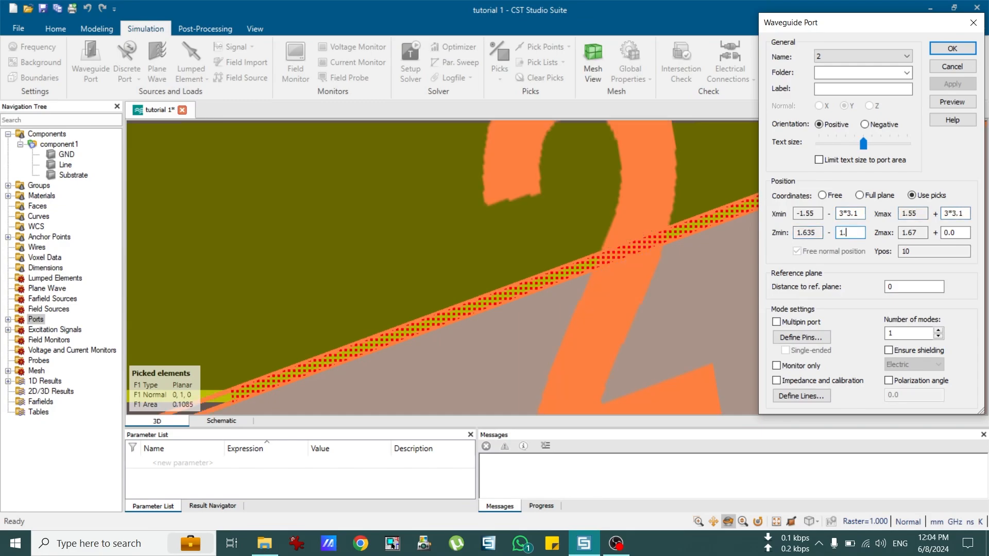
pyautogui.write('6+0.035')
pyautogui.press('Tab')
pyautogui.press('Tab')
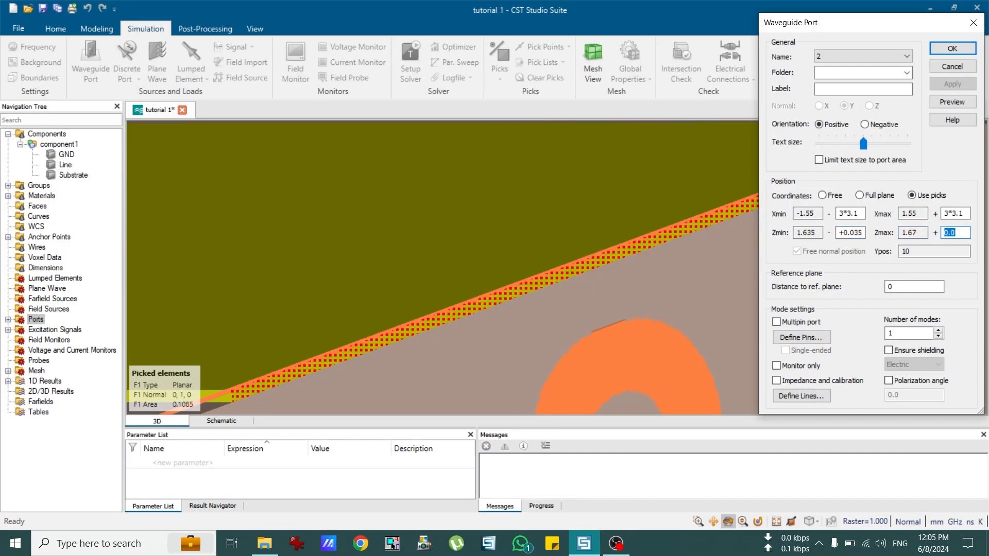
pyautogui.write('4*1.6')
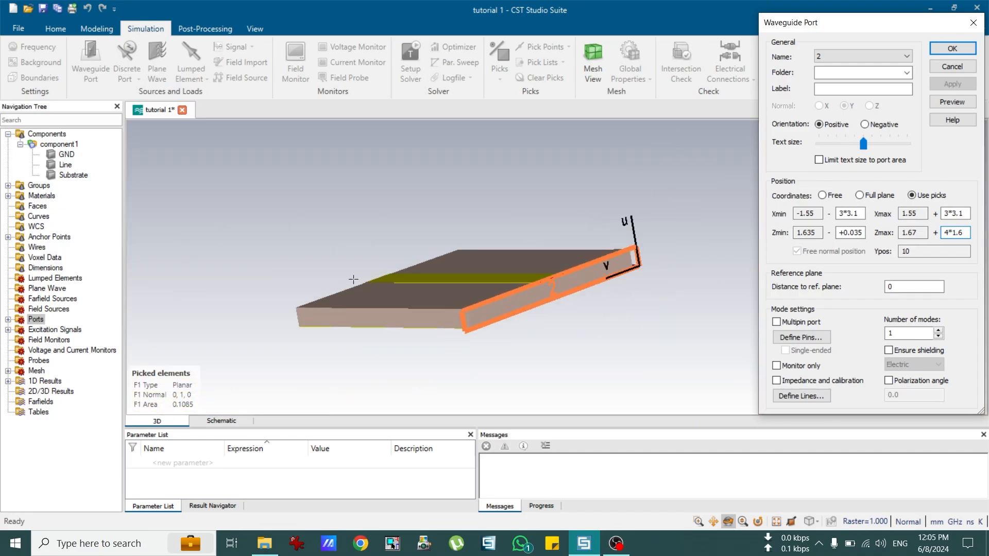
pyautogui.click(943, 103)
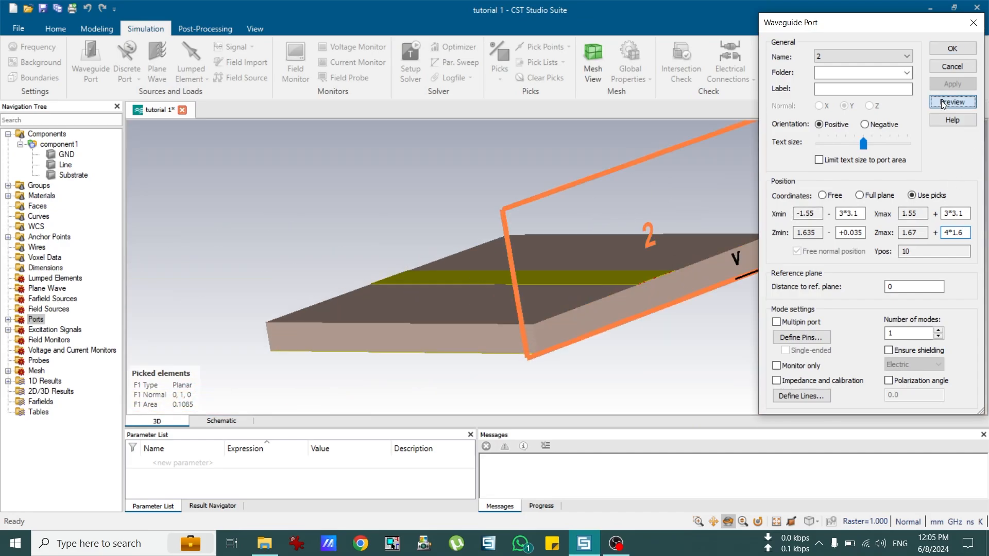
pyautogui.click(940, 50)
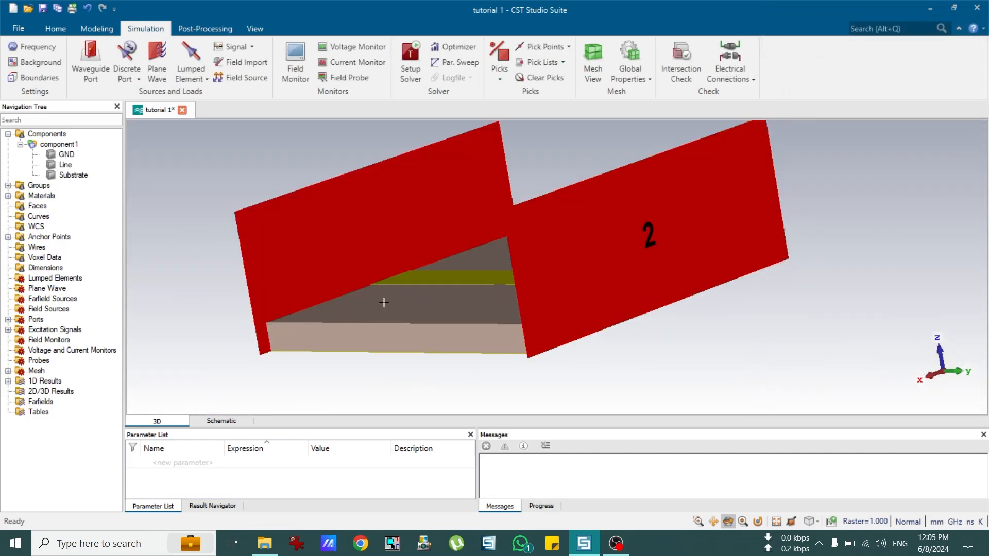
# Step: Rotate, zoom and pan to show the whole board with ports 1 and 2 at both line ends
pyautogui.moveTo(406, 301); pyautogui.dragTo(576, 283)
pyautogui.scroll(-4, 422, 311)
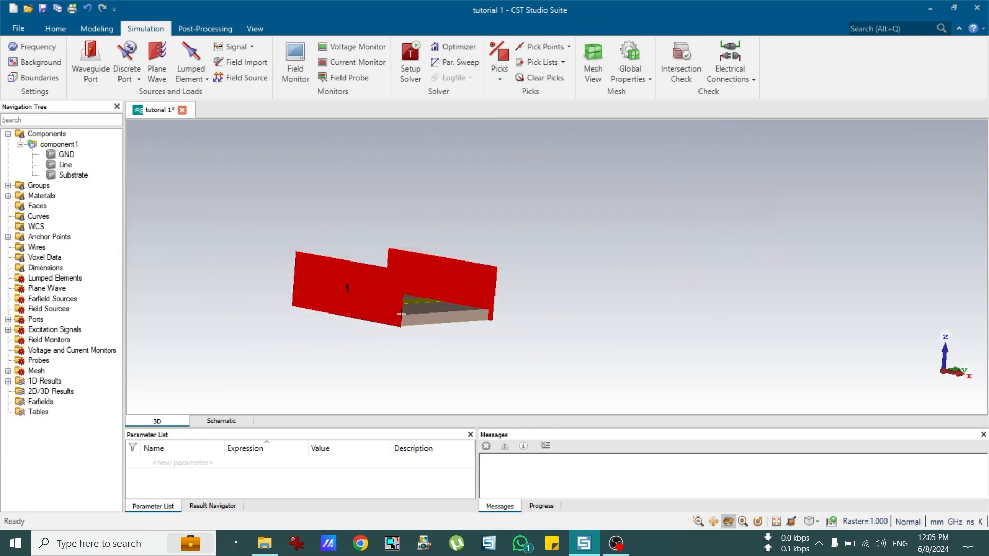
pyautogui.moveTo(321, 302); pyautogui.dragTo(359, 360)
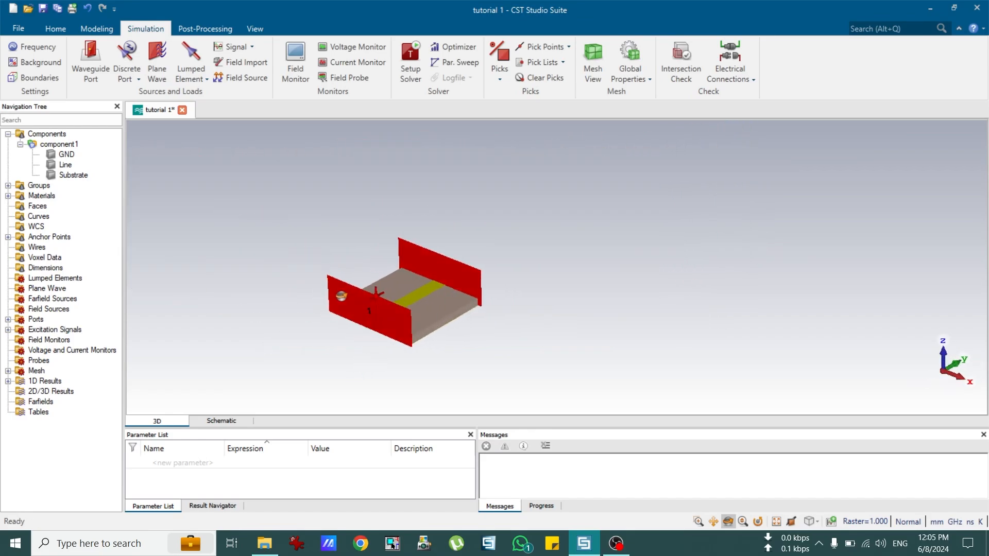
pyautogui.scroll(5, 280, 296)
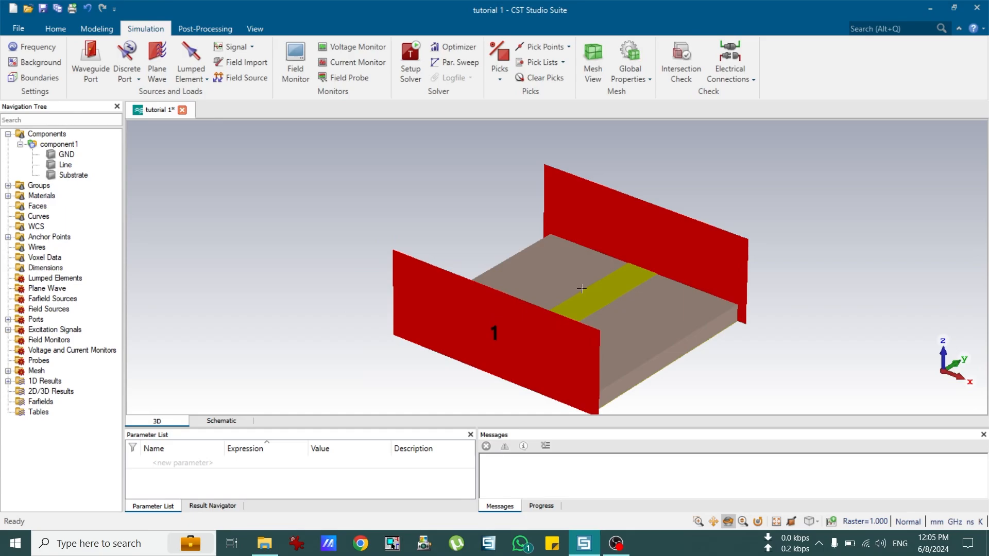
pyautogui.click(713, 522)
pyautogui.moveTo(667, 407); pyautogui.dragTo(677, 356)
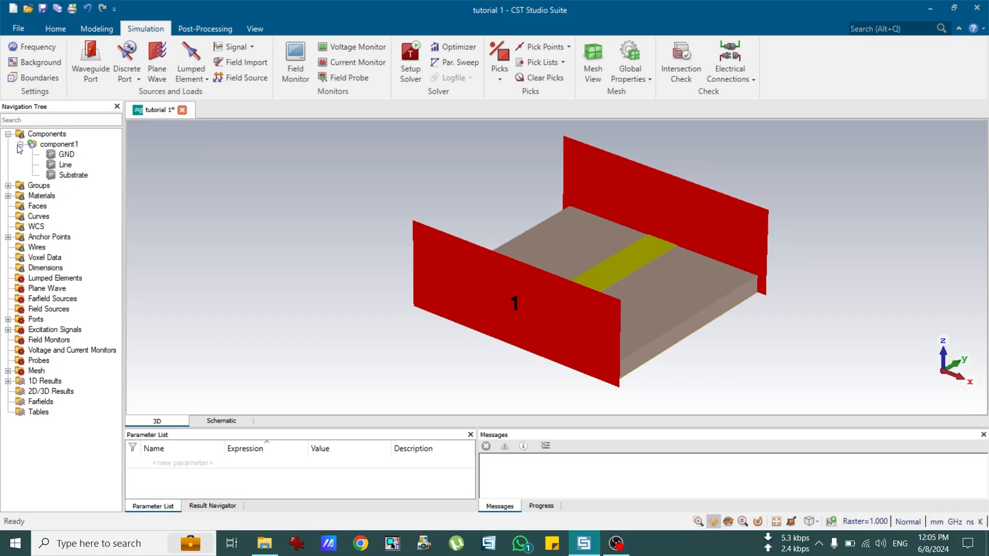
pyautogui.click(54, 30)
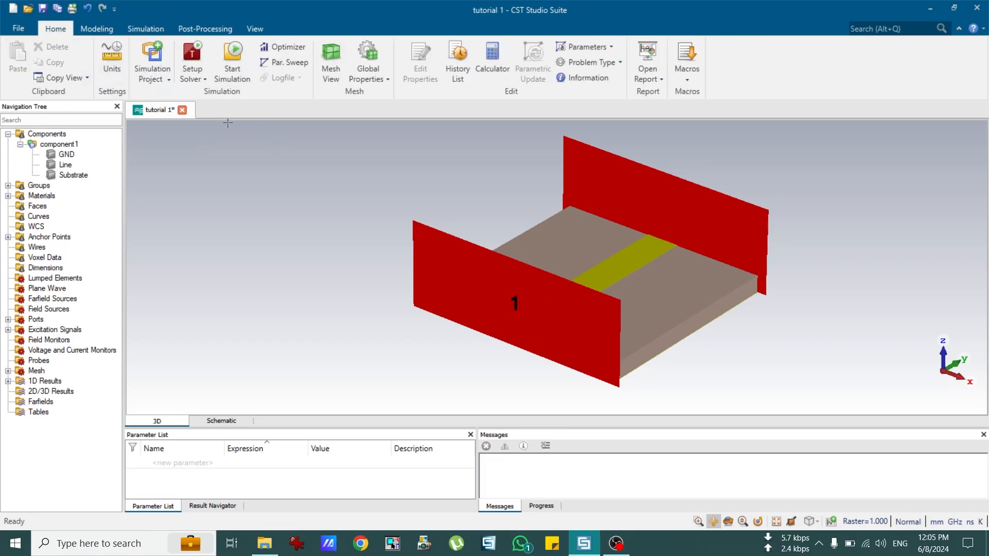
# Step: Start the Time Domain solver with hexahedral mesh and -40 dB accuracy
pyautogui.click(194, 59)
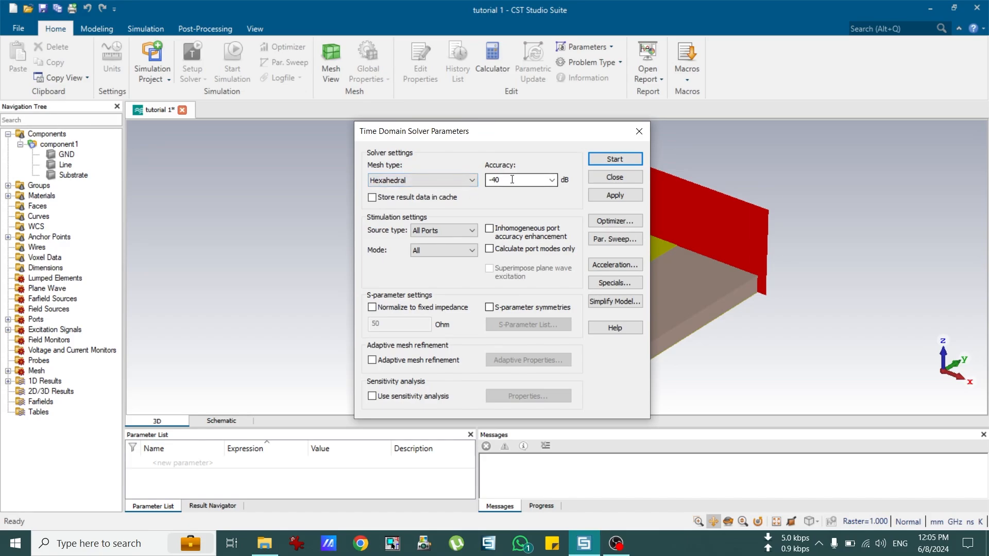
pyautogui.click(493, 179)
pyautogui.click(551, 180)
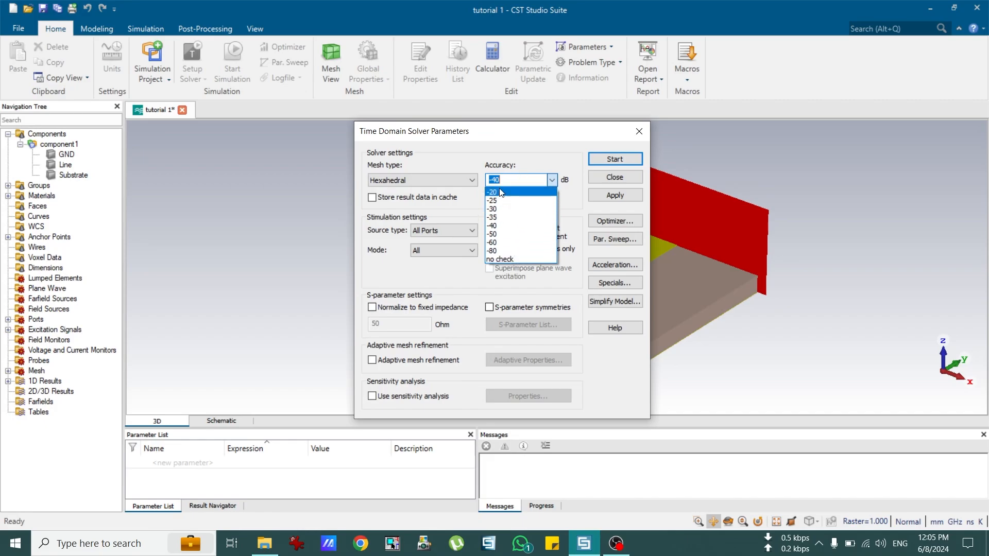
pyautogui.click(543, 149)
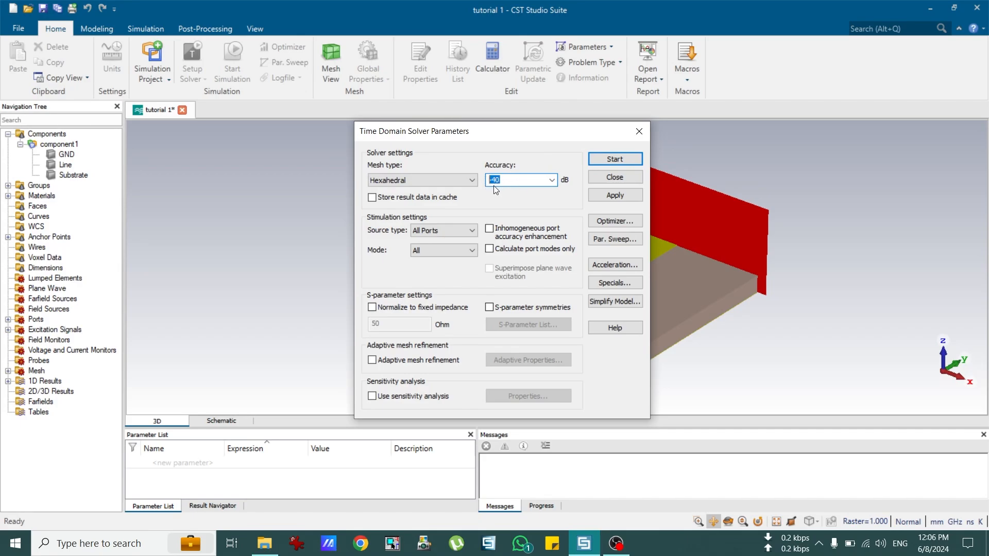
pyautogui.click(610, 160)
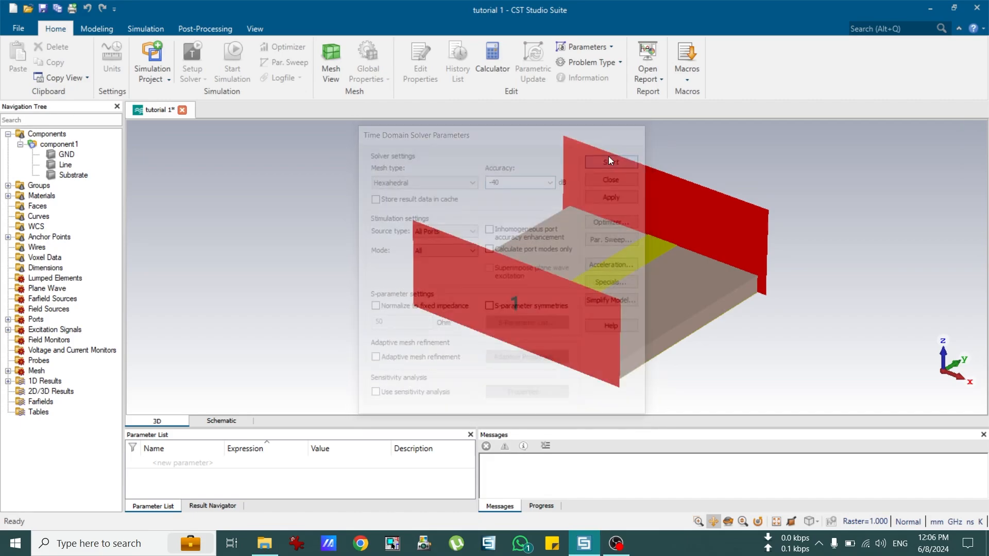
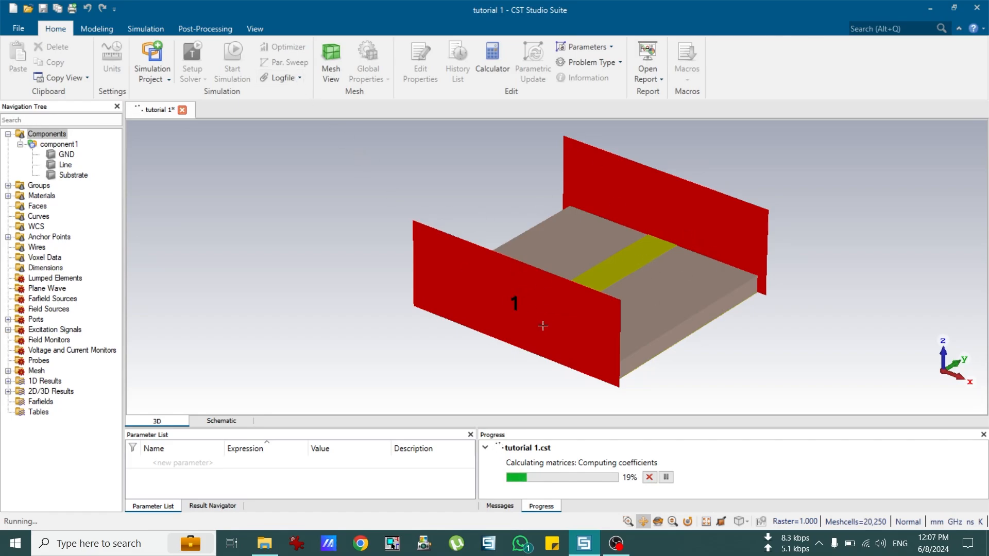
# Step: Pan and orbit the 3D microstrip model while the Time Domain solver runs to completion
pyautogui.moveTo(749, 338); pyautogui.dragTo(708, 334)
pyautogui.click(659, 521)
pyautogui.moveTo(655, 368)
pyautogui.mouseDown()
pyautogui.moveTo(589, 353)
pyautogui.moveTo(402, 343)
pyautogui.moveTo(512, 238)
pyautogui.moveTo(510, 259)
pyautogui.moveTo(555, 346)
pyautogui.moveTo(625, 379)
pyautogui.moveTo(578, 391)
pyautogui.mouseUp()
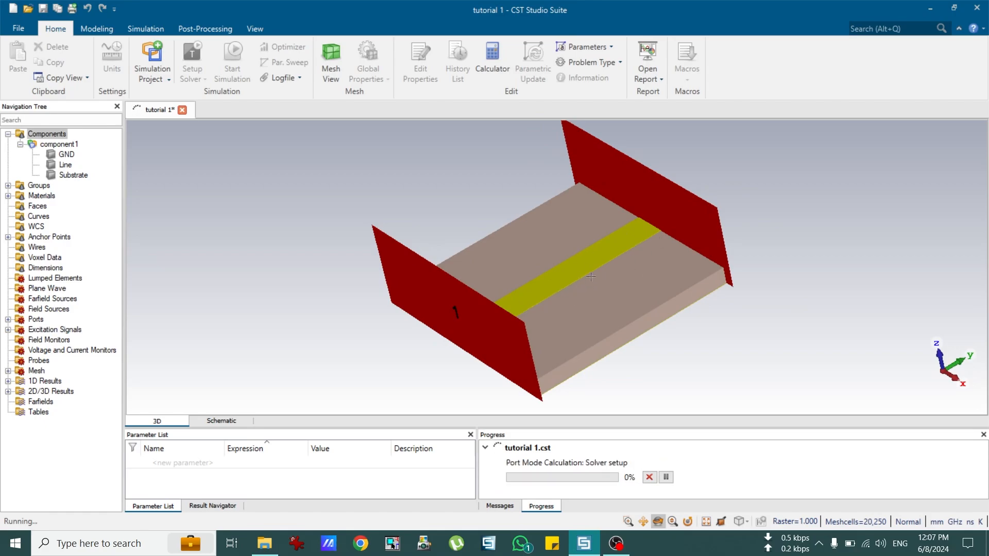
pyautogui.moveTo(591, 277)
pyautogui.mouseDown()
pyautogui.moveTo(644, 287)
pyautogui.moveTo(592, 271)
pyautogui.mouseUp()
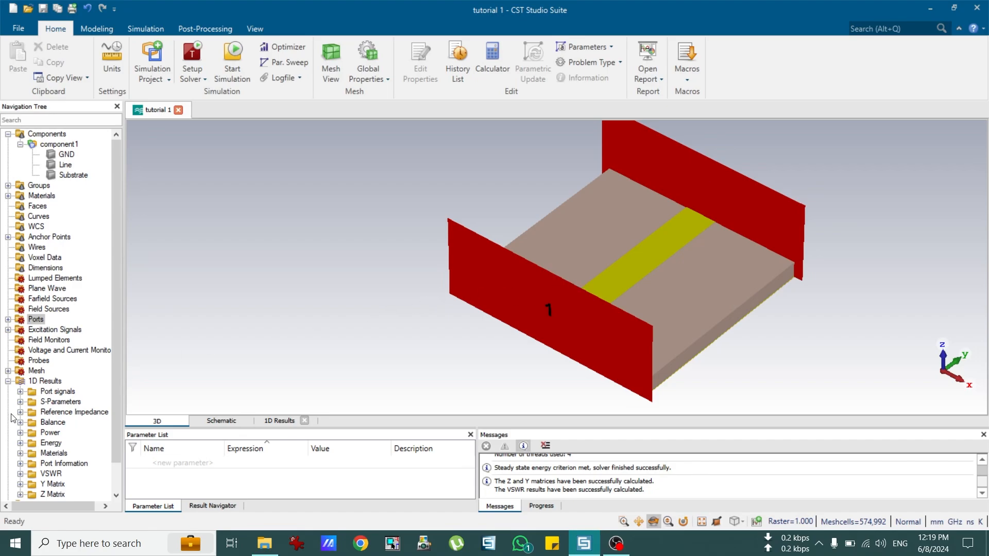
# Step: Expand 1D Results > S-Parameters and view the S1,1, S2,1, S1,2 and S2,2 plots in turn
pyautogui.click(9, 381)
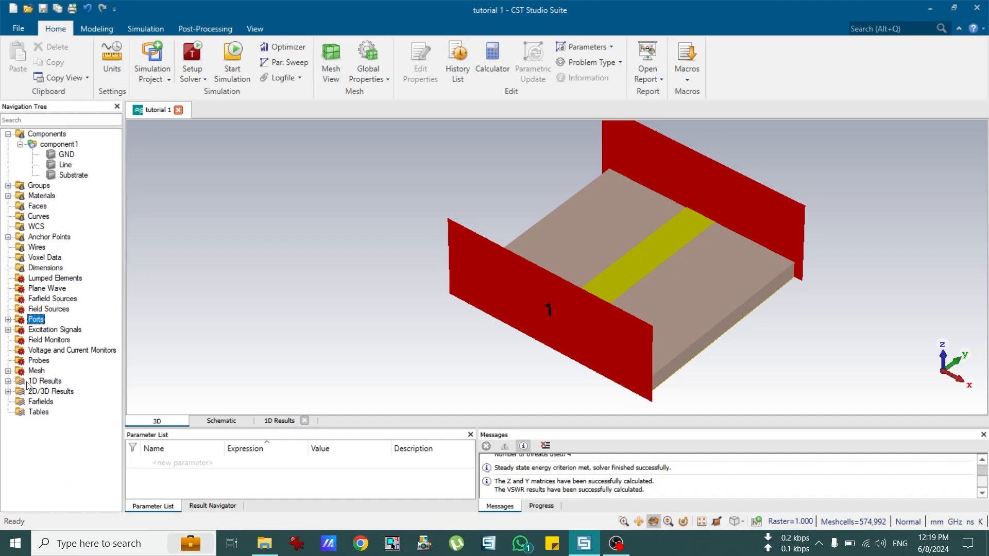
pyautogui.click(9, 381)
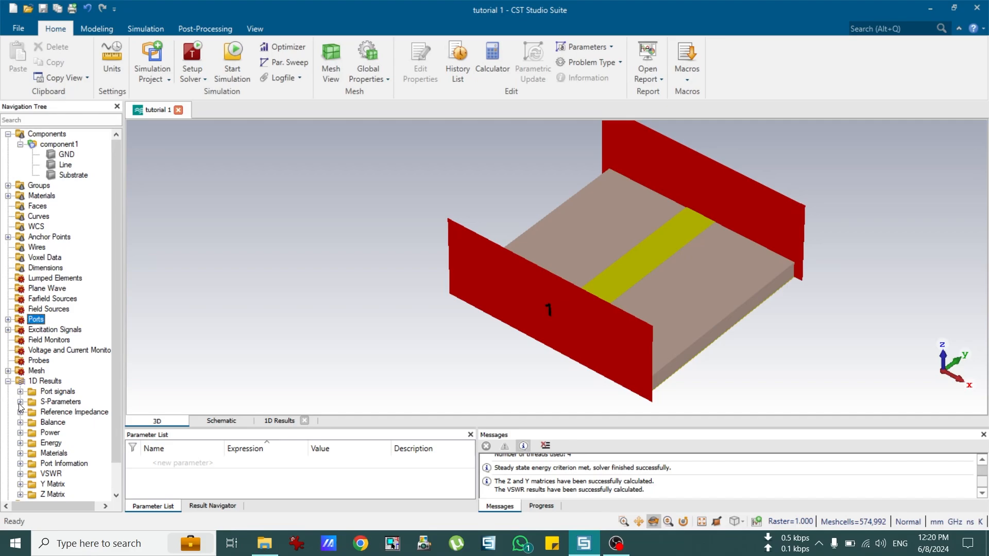
pyautogui.click(21, 402)
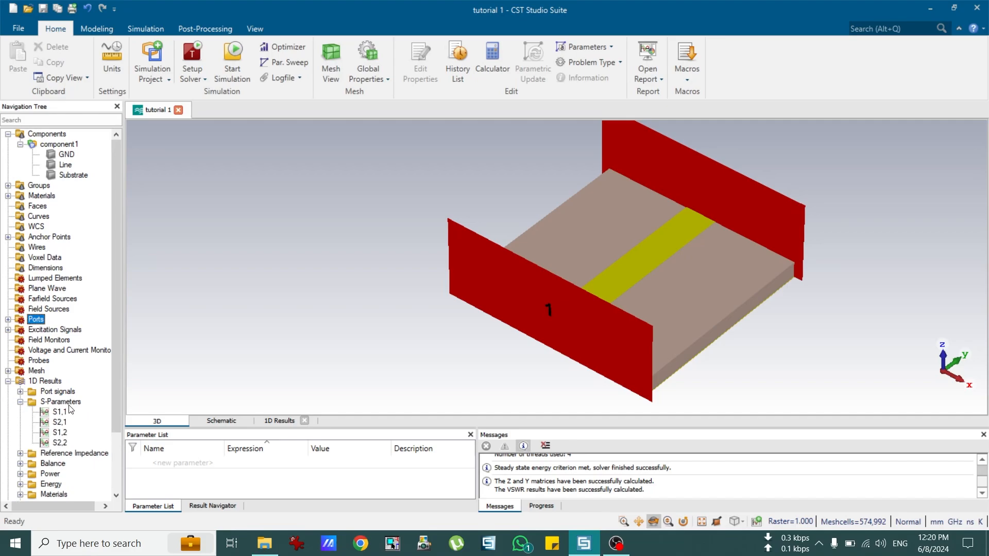
pyautogui.scroll(-2, 73, 409)
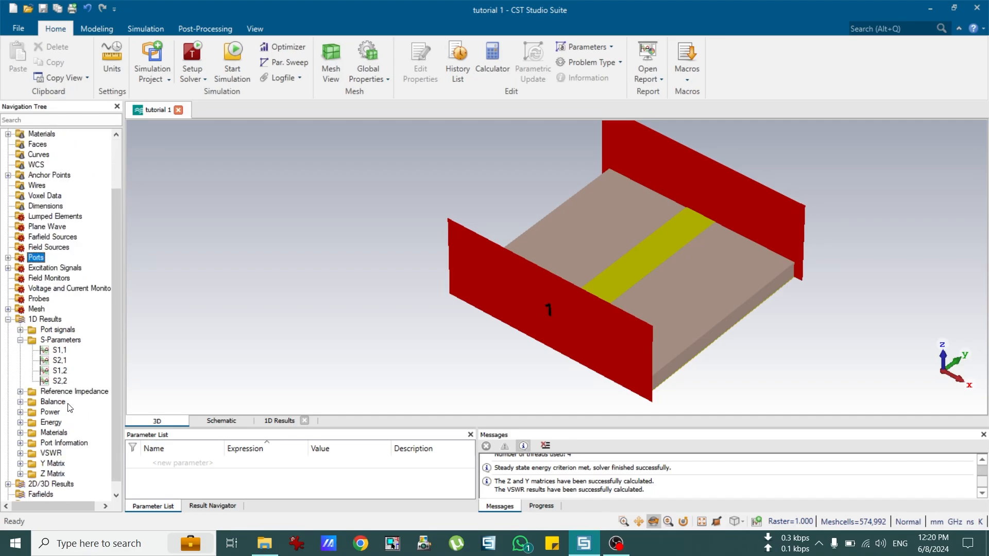
pyautogui.click(59, 352)
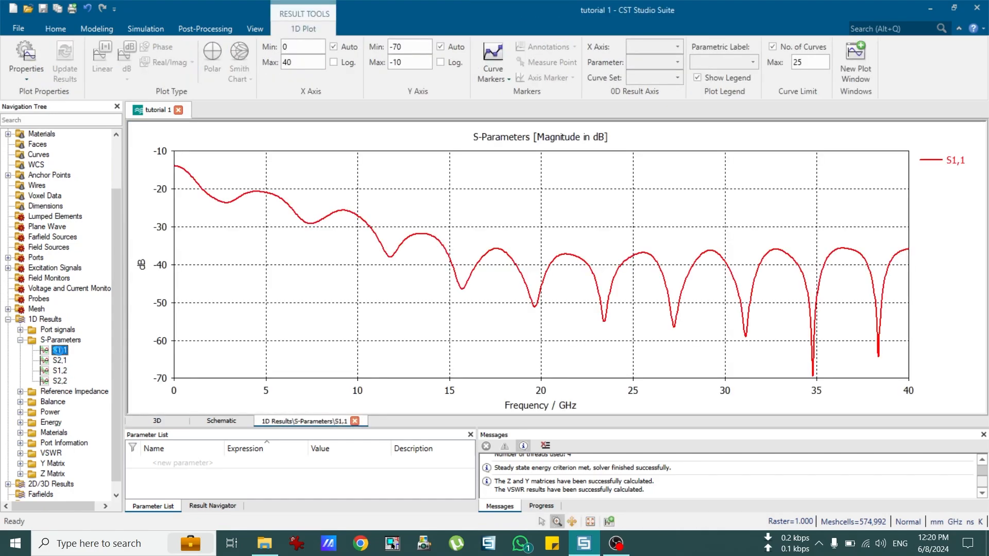
pyautogui.click(60, 361)
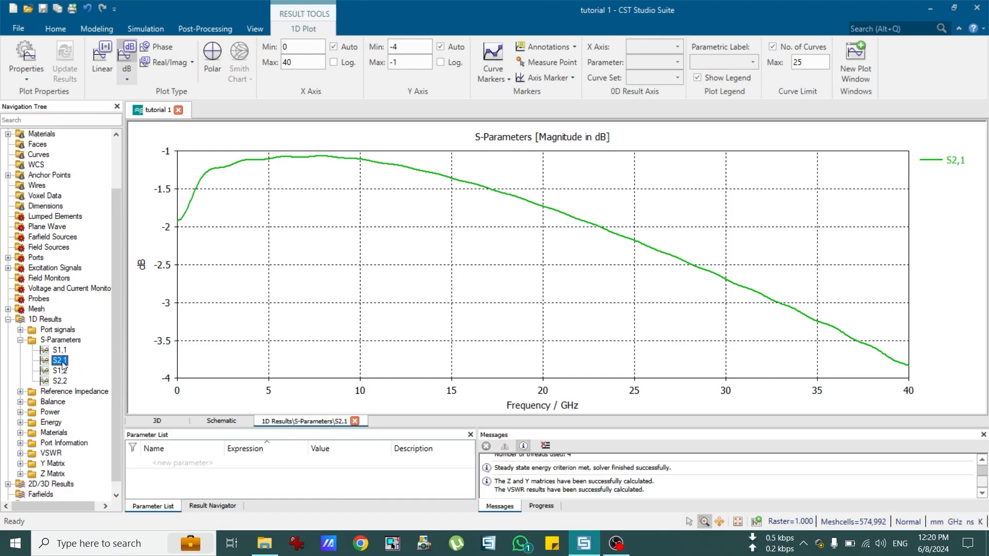
pyautogui.click(59, 371)
pyautogui.click(60, 381)
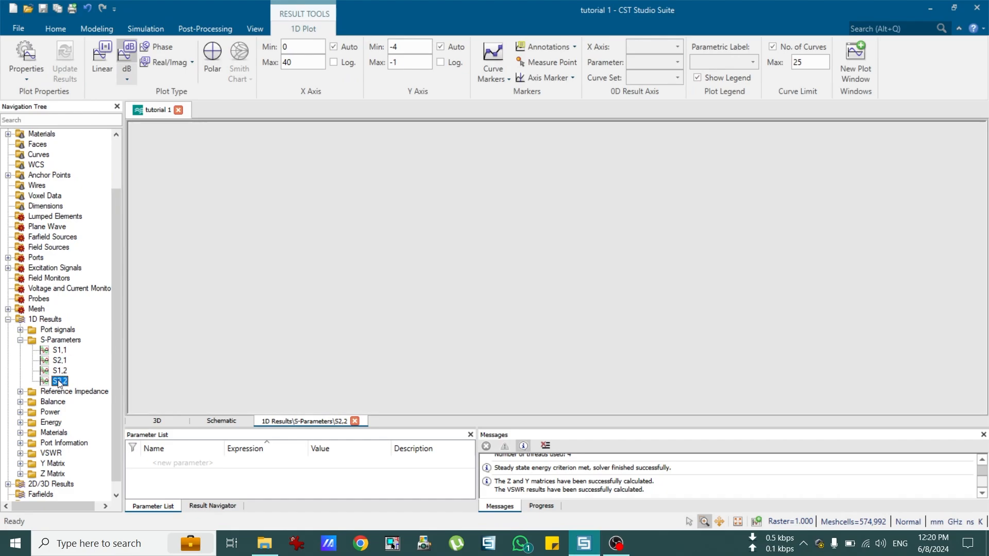
# Step: Revisit the S1,1 plot, then return to the component1 3D model
pyautogui.click(57, 341)
pyautogui.scroll(1, 53, 360)
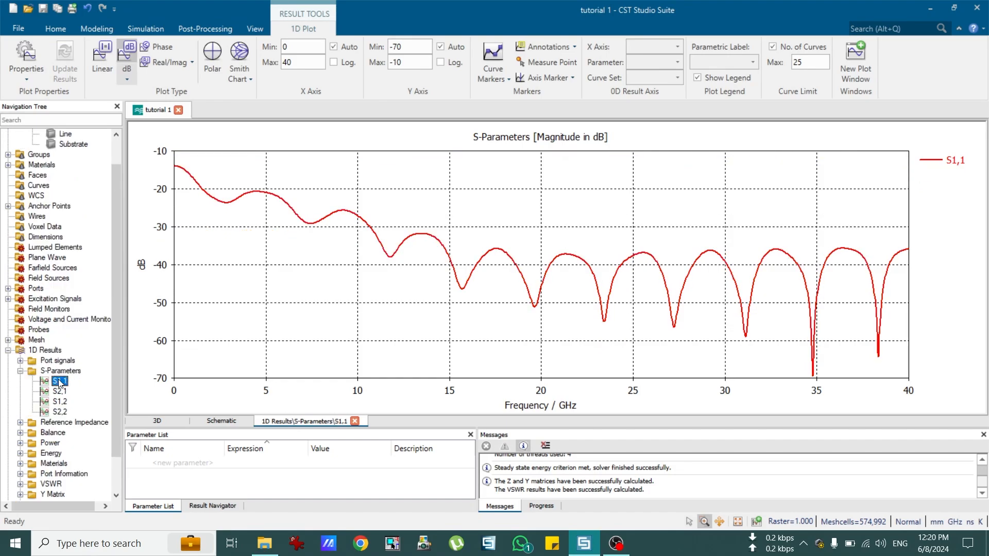
pyautogui.scroll(3, 78, 247)
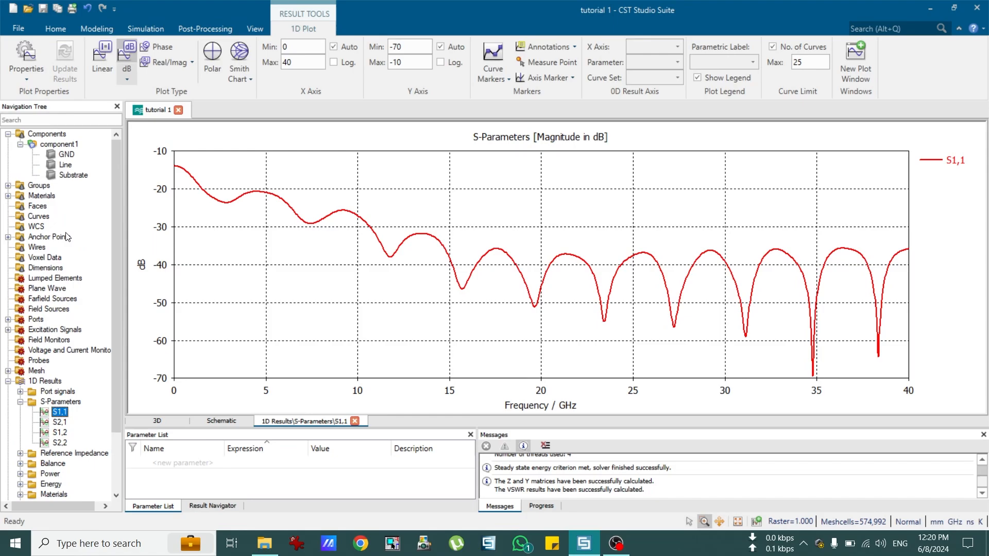
pyautogui.click(66, 146)
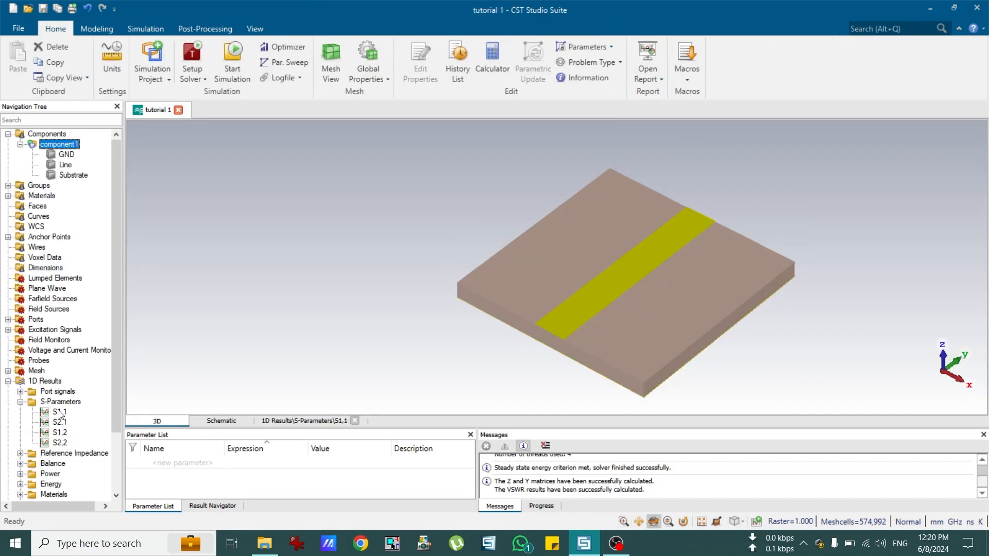
# Step: Zoom in on the strip and substrate and back out, then plot S1,2 in dB
pyautogui.scroll(-1, 72, 423)
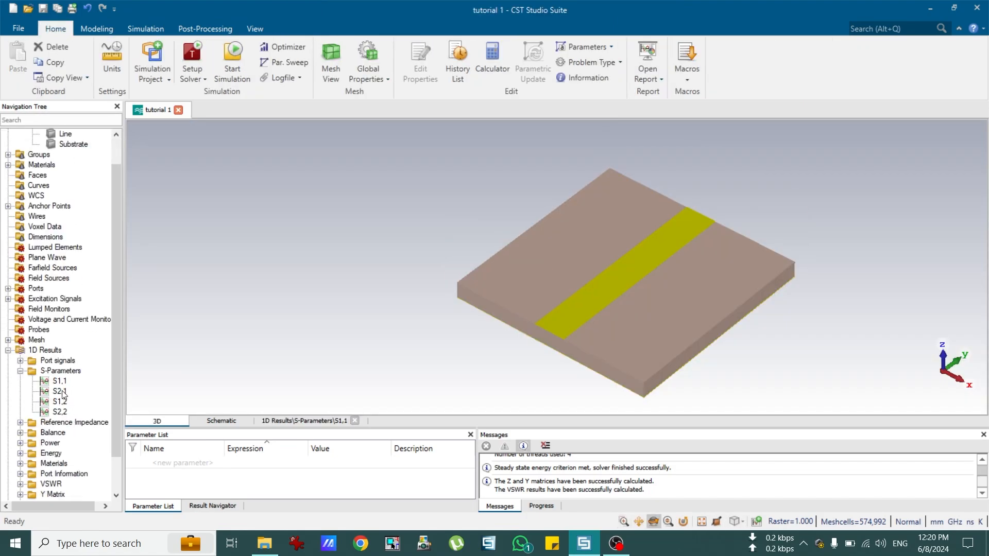
pyautogui.scroll(5, 539, 346)
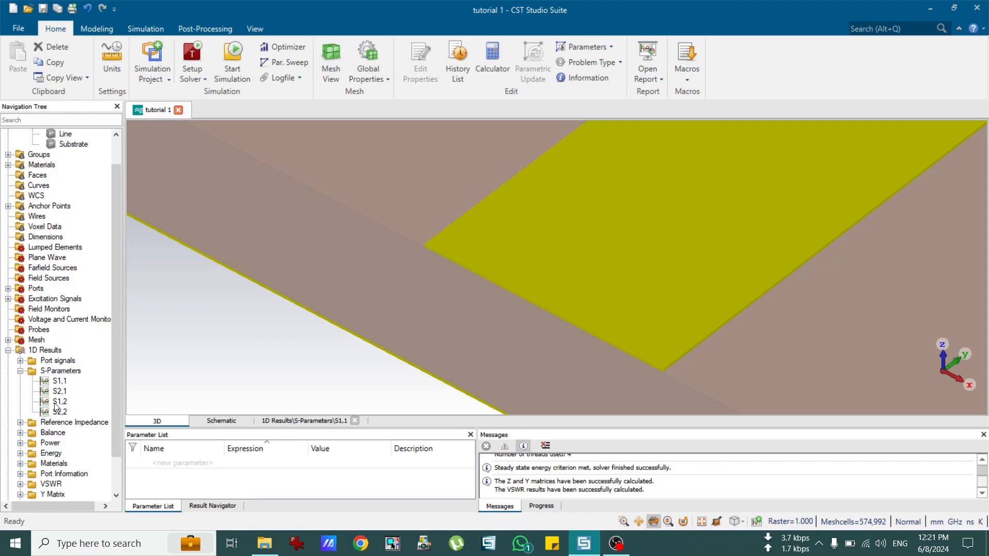
pyautogui.scroll(-5, 554, 308)
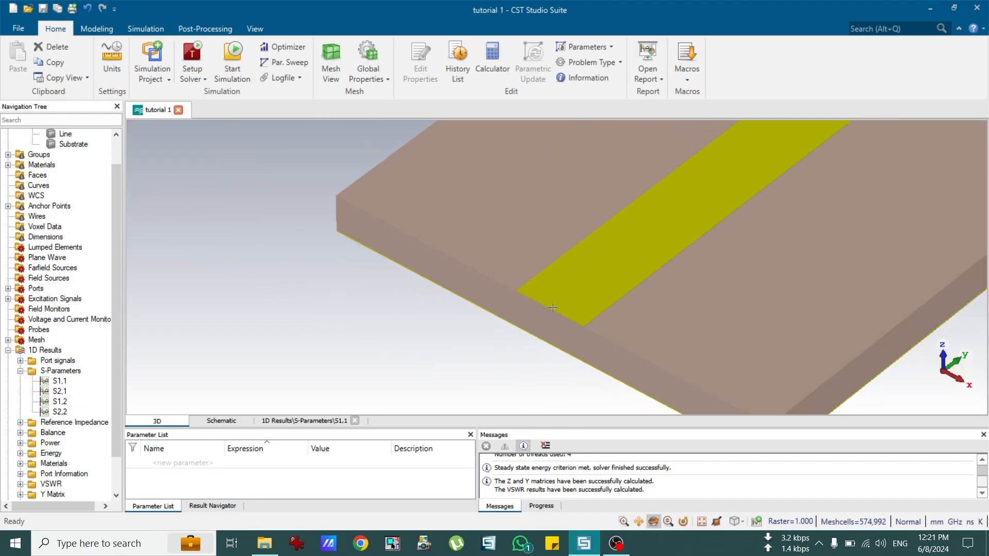
pyautogui.scroll(1, 631, 234)
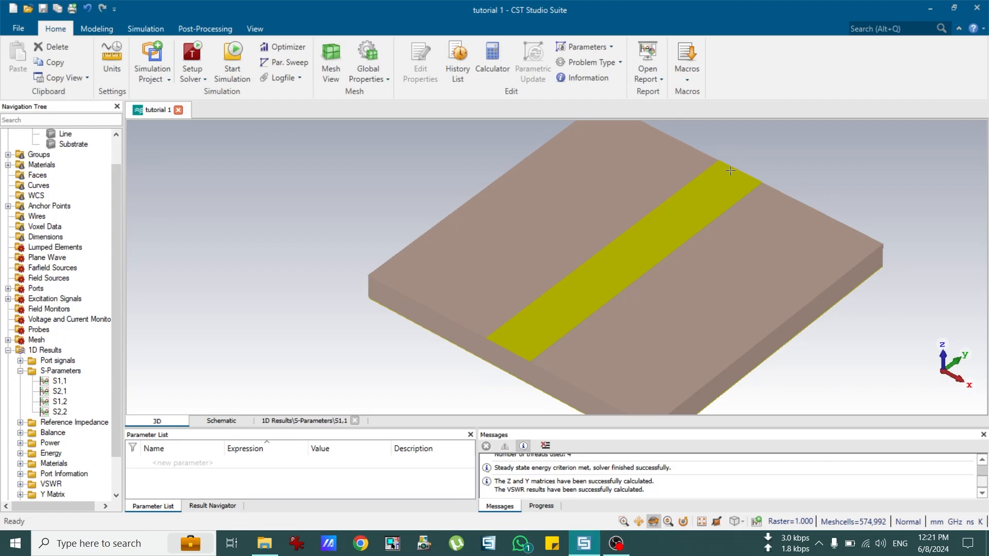
pyautogui.click(60, 404)
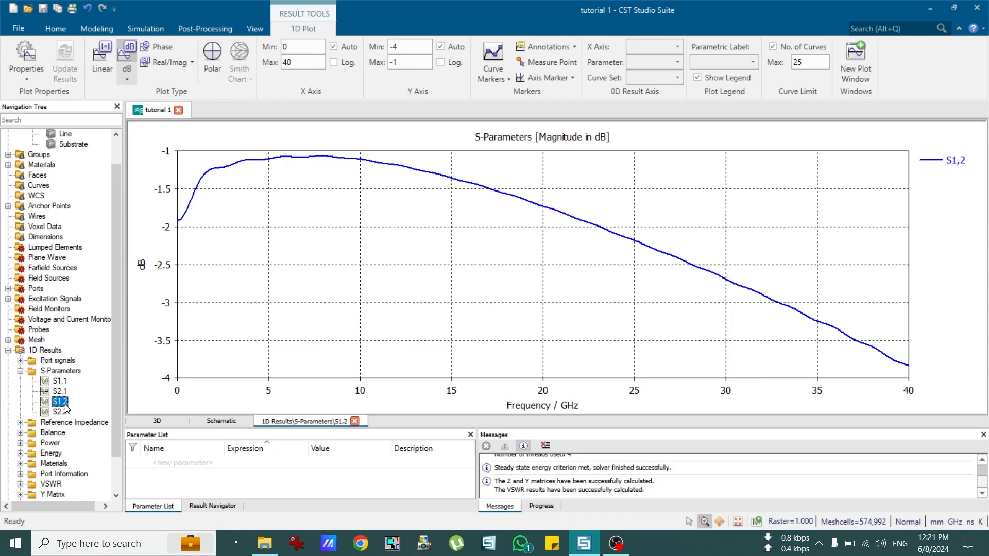
# Step: Compare S2,1 against S1,1, then add axis markers to the S2,1 plot (-1.0788/-2.911 dB, 5.06–9.1487 GHz)
pyautogui.click(59, 392)
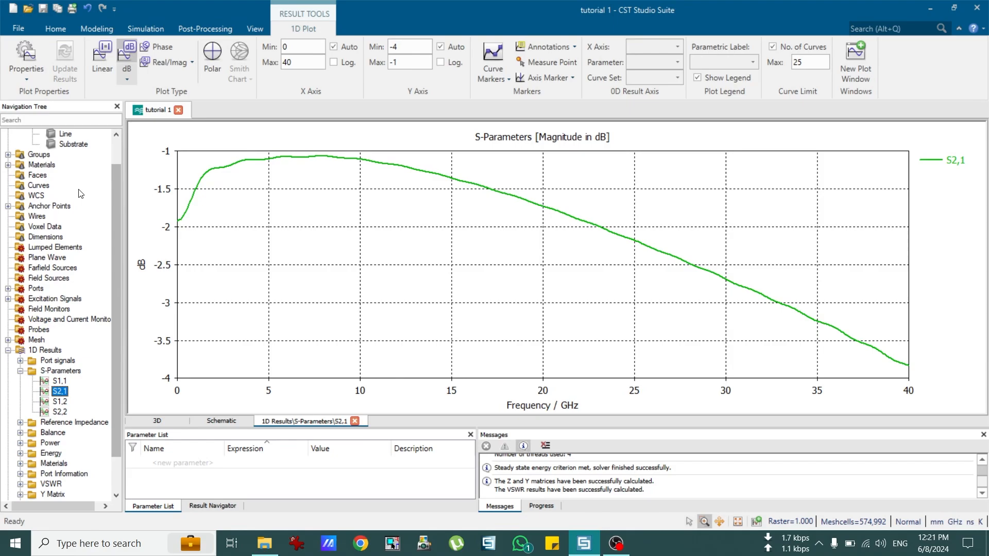
pyautogui.scroll(1, 80, 193)
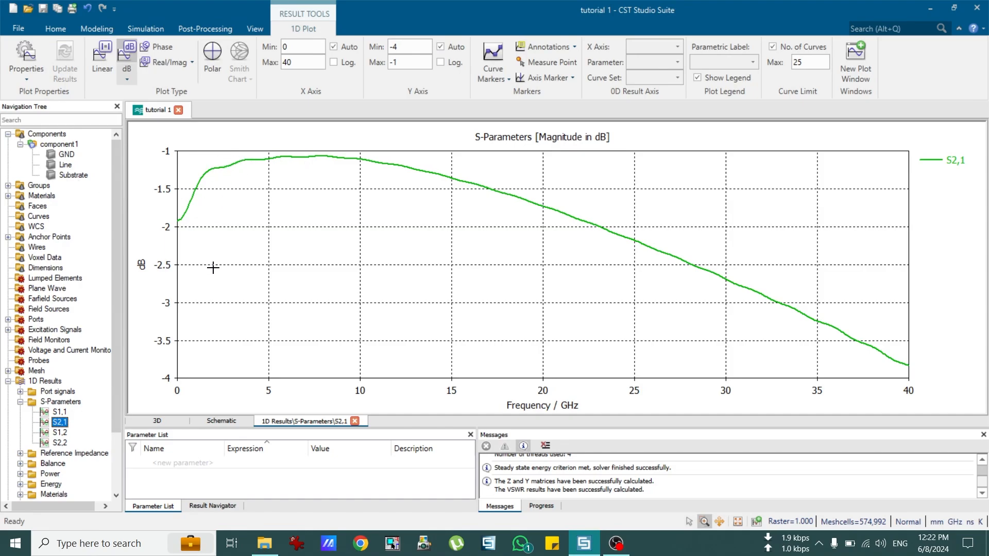
pyautogui.click(59, 413)
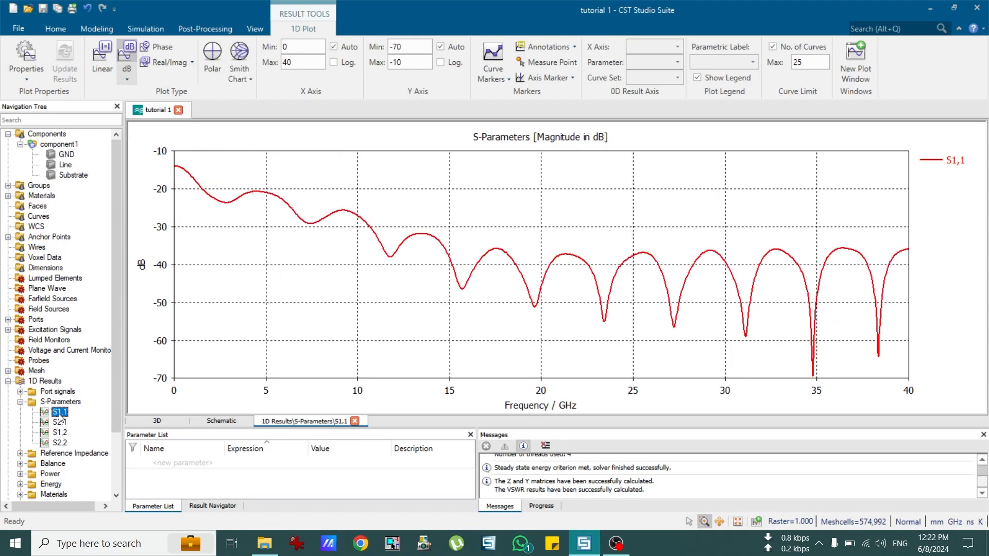
pyautogui.click(59, 422)
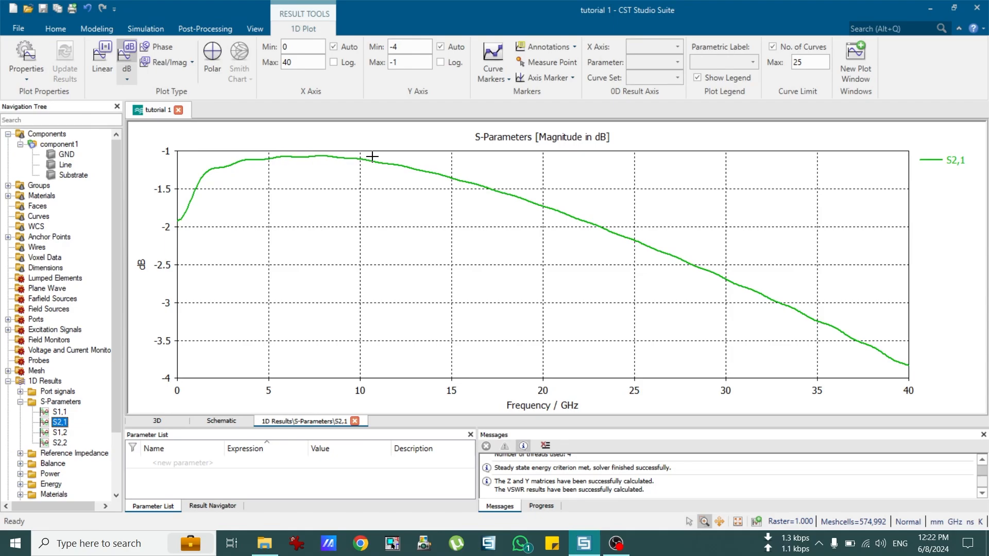
pyautogui.click(570, 79)
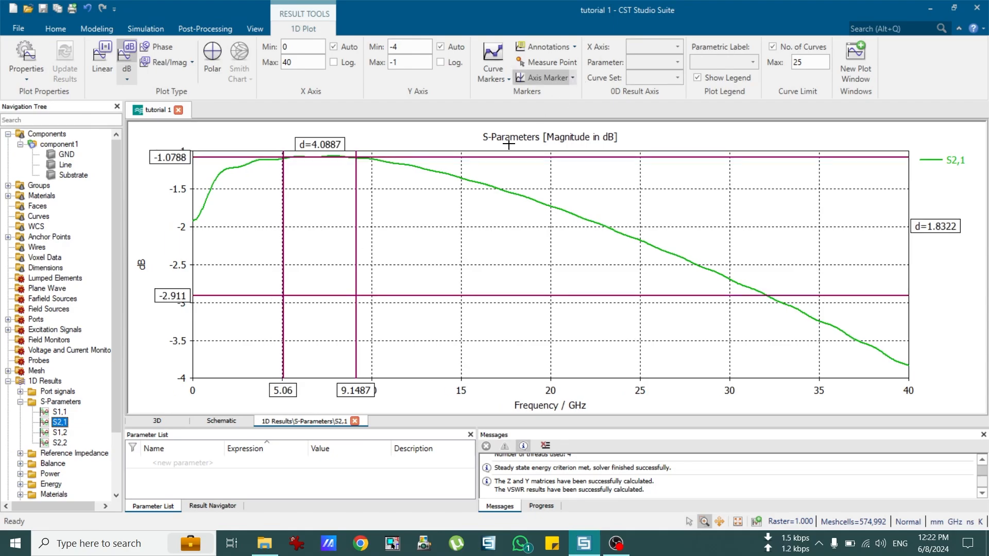
# Step: Move the axis markers to 5.2038–9.2206 GHz and -1.0788 to -4 dB, then turn them off
pyautogui.moveTo(419, 157); pyautogui.dragTo(419, 166)
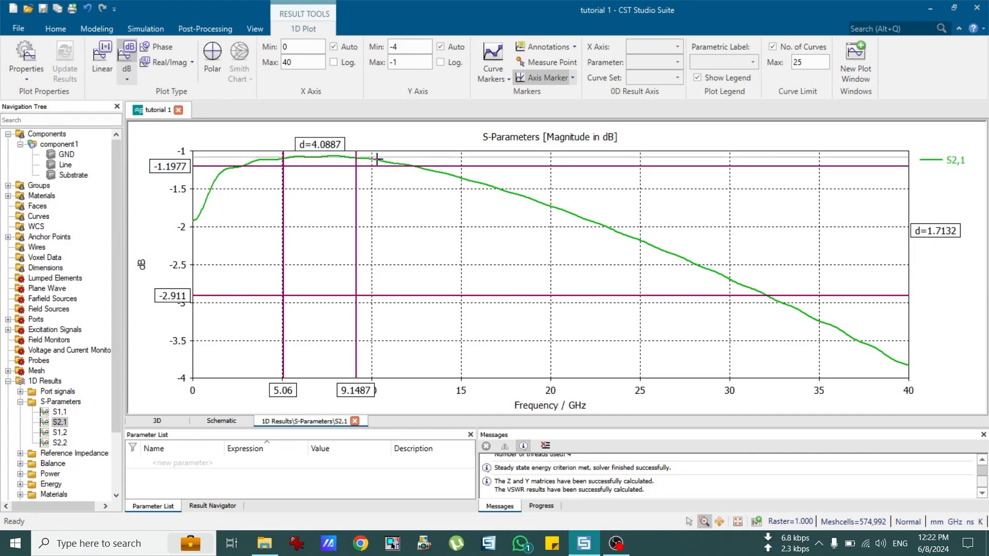
pyautogui.moveTo(377, 159); pyautogui.dragTo(377, 159)
pyautogui.moveTo(283, 188); pyautogui.dragTo(286, 188)
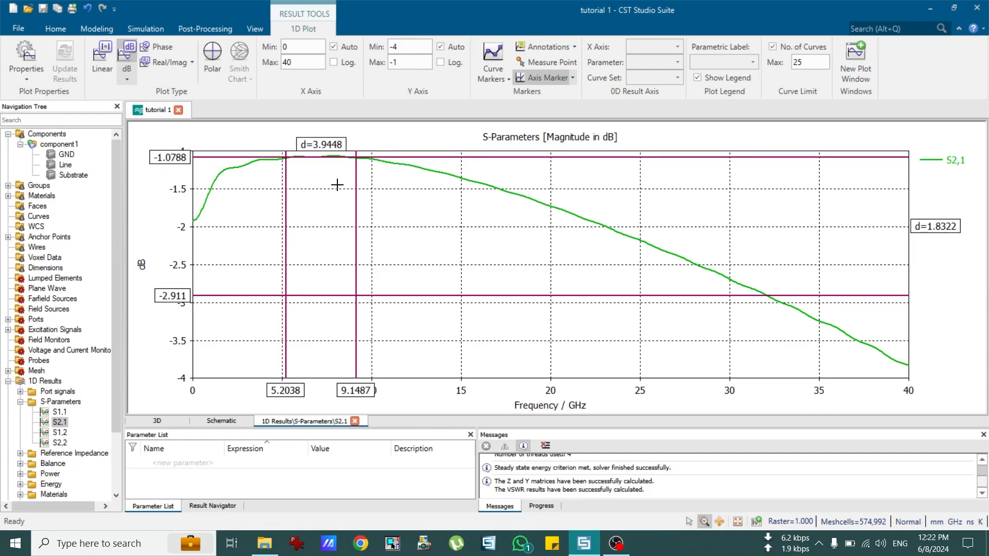
pyautogui.moveTo(356, 178); pyautogui.dragTo(357, 177)
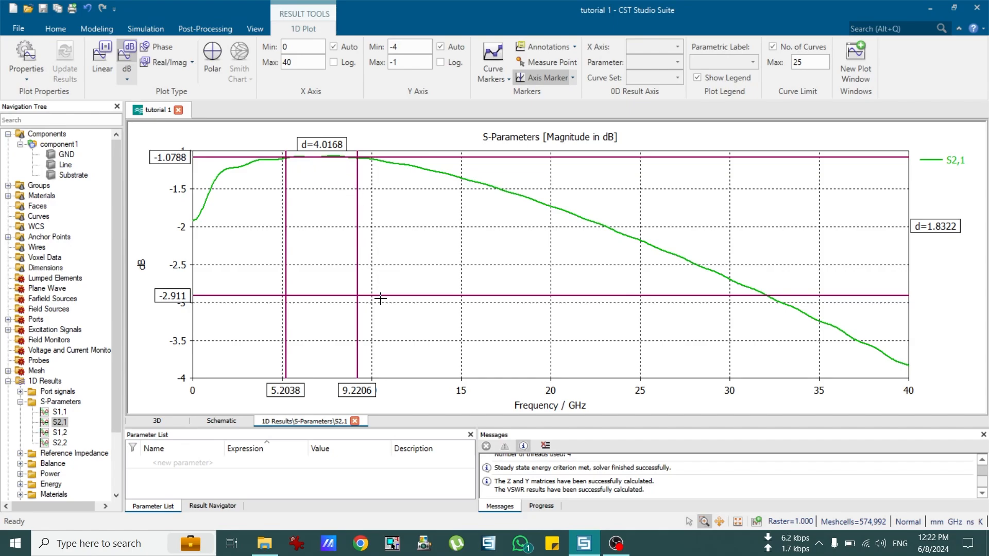
pyautogui.moveTo(378, 358); pyautogui.dragTo(372, 381)
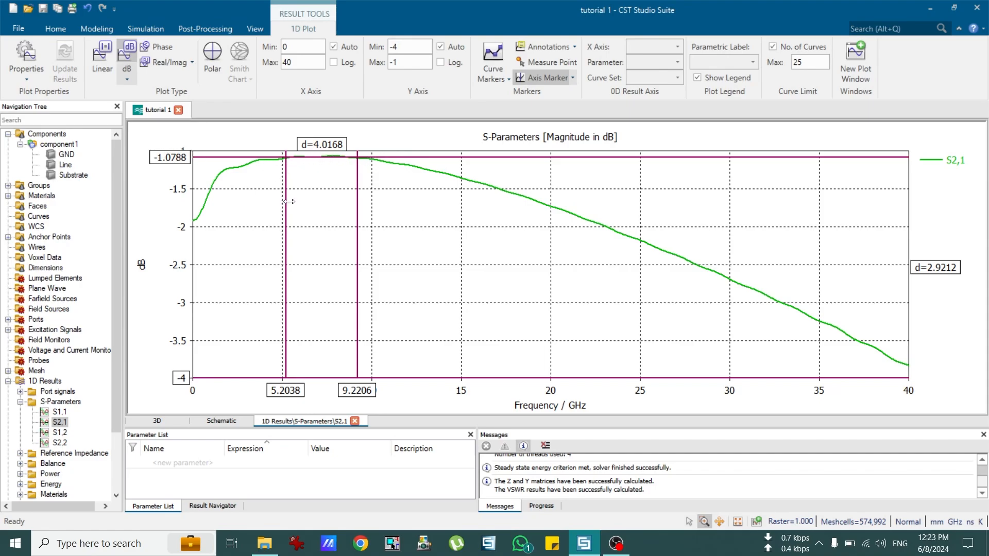
pyautogui.click(539, 80)
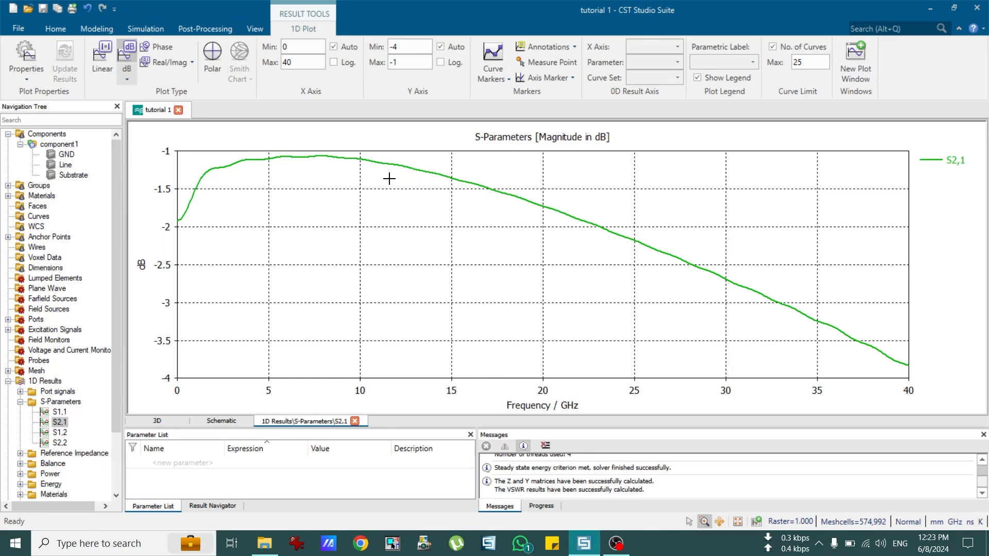
# Step: Place two curve markers on the S2,1 curve, near 14.4 GHz and 20 GHz
pyautogui.rightClick(433, 211)
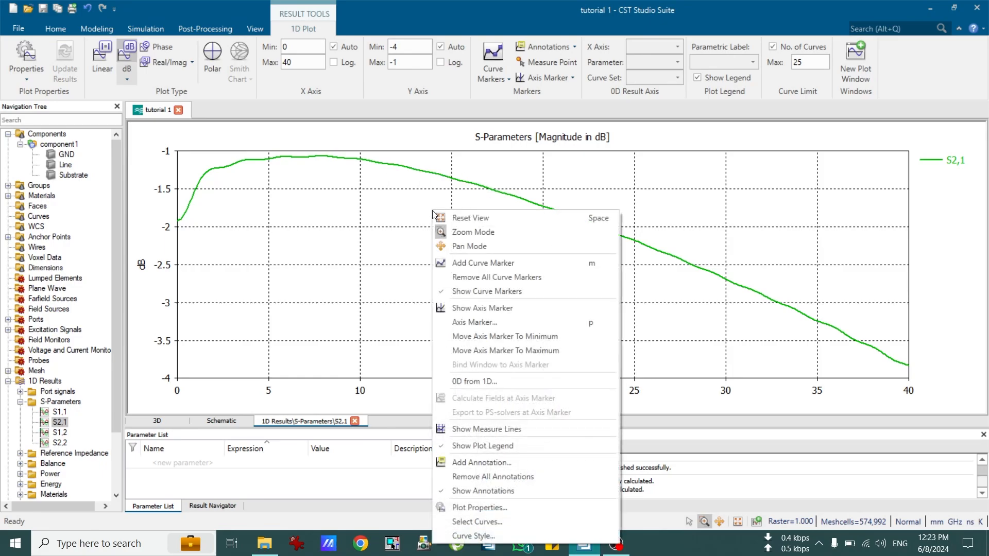
pyautogui.click(473, 263)
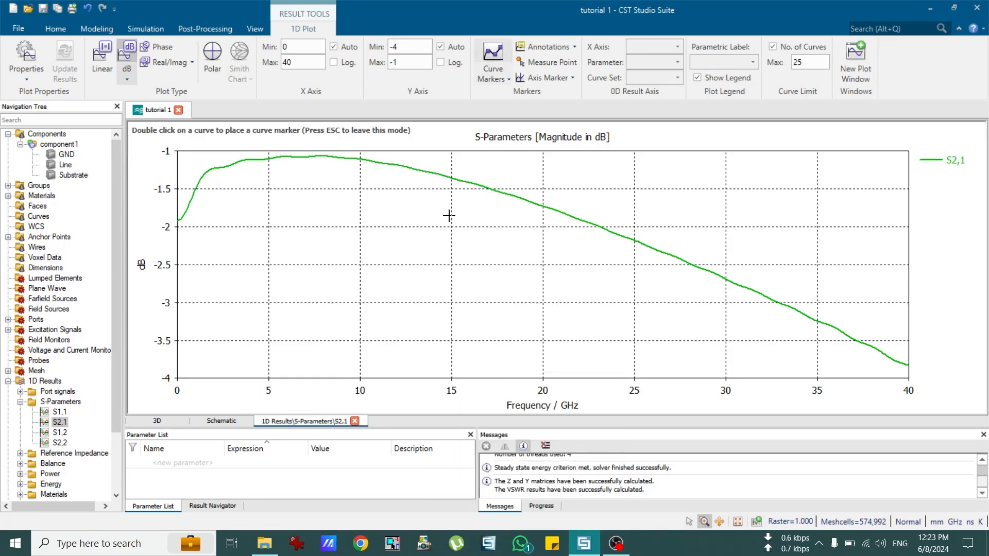
pyautogui.doubleClick(441, 181)
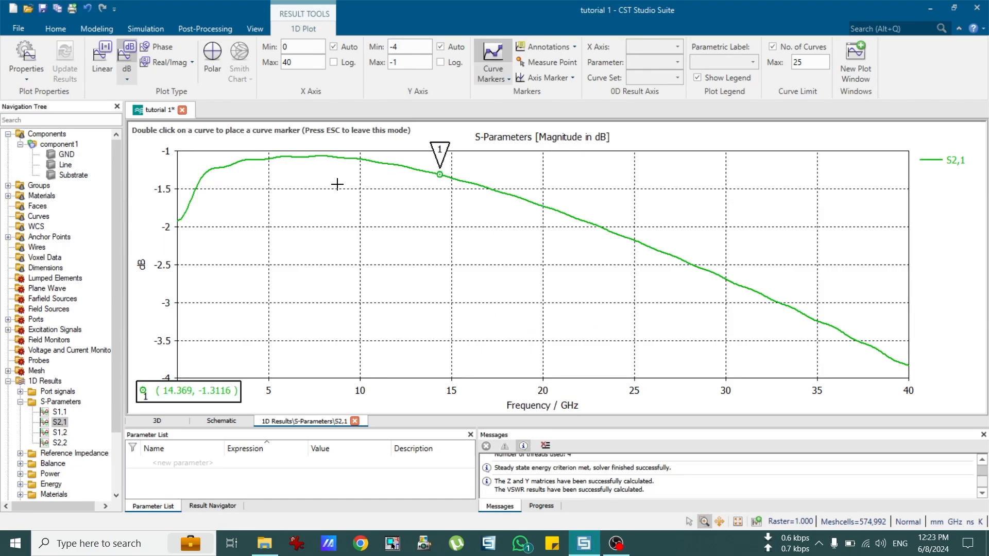
pyautogui.rightClick(437, 202)
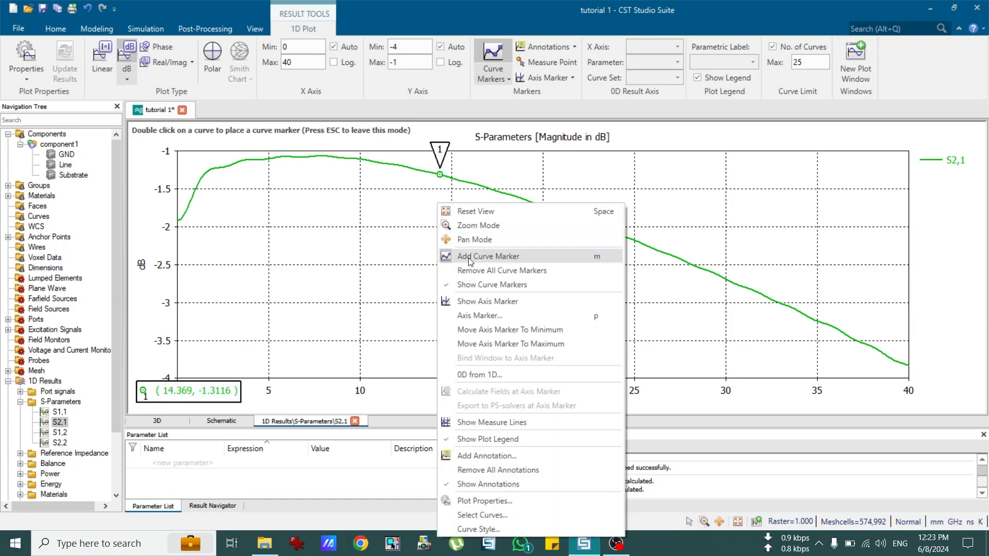
pyautogui.click(490, 111)
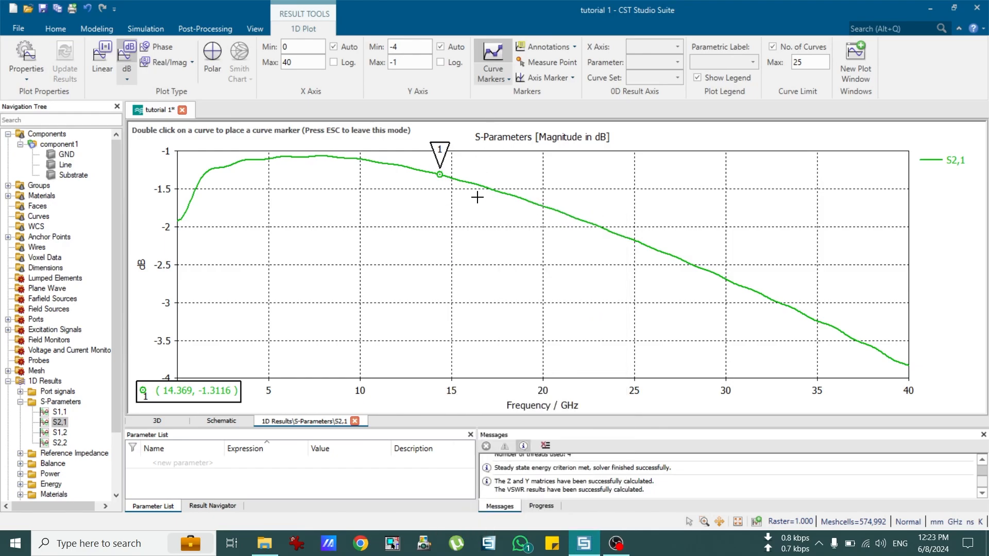
pyautogui.doubleClick(545, 209)
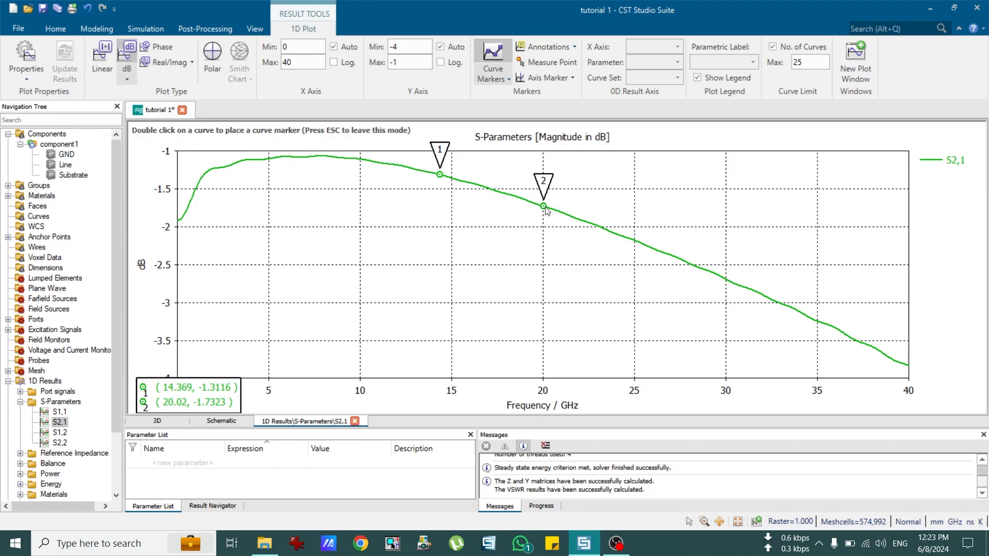
pyautogui.press('Escape')
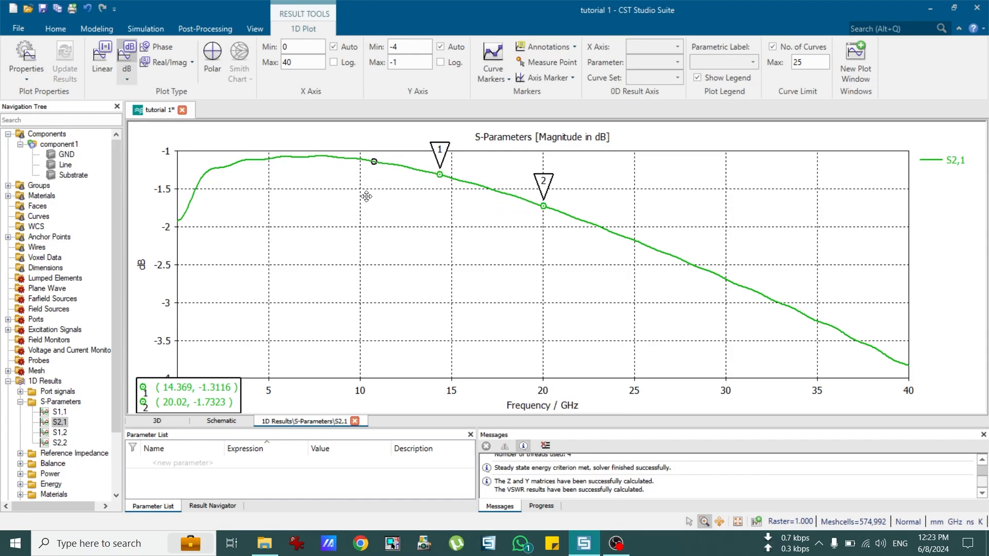
# Step: Move the curve markers to about 5 GHz and 40 GHz and raise the readout box above the x-axis
pyautogui.click(270, 187)
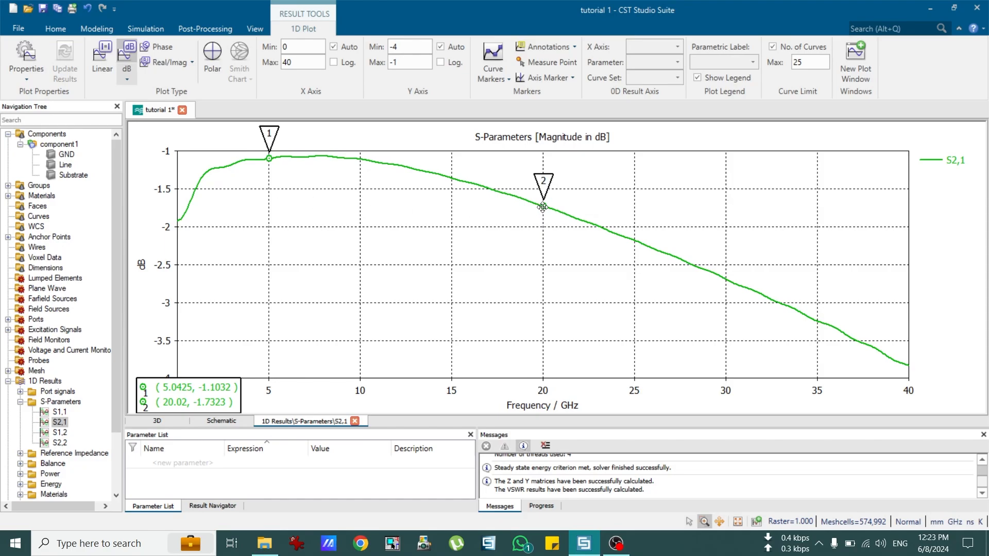
pyautogui.moveTo(543, 207)
pyautogui.mouseDown()
pyautogui.moveTo(877, 315)
pyautogui.moveTo(929, 341)
pyautogui.moveTo(906, 363)
pyautogui.mouseUp()
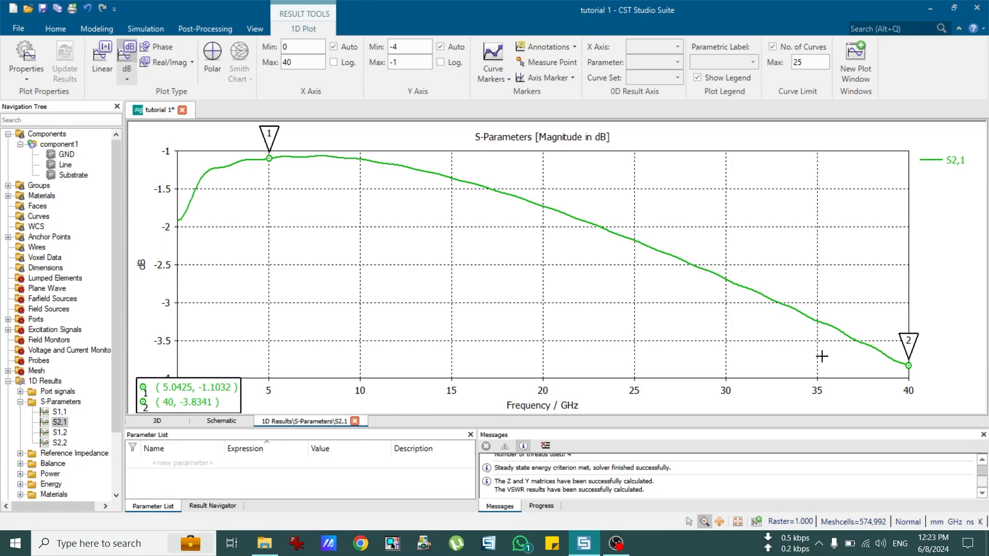
pyautogui.moveTo(161, 404)
pyautogui.mouseDown()
pyautogui.moveTo(227, 367)
pyautogui.moveTo(207, 366)
pyautogui.mouseUp()
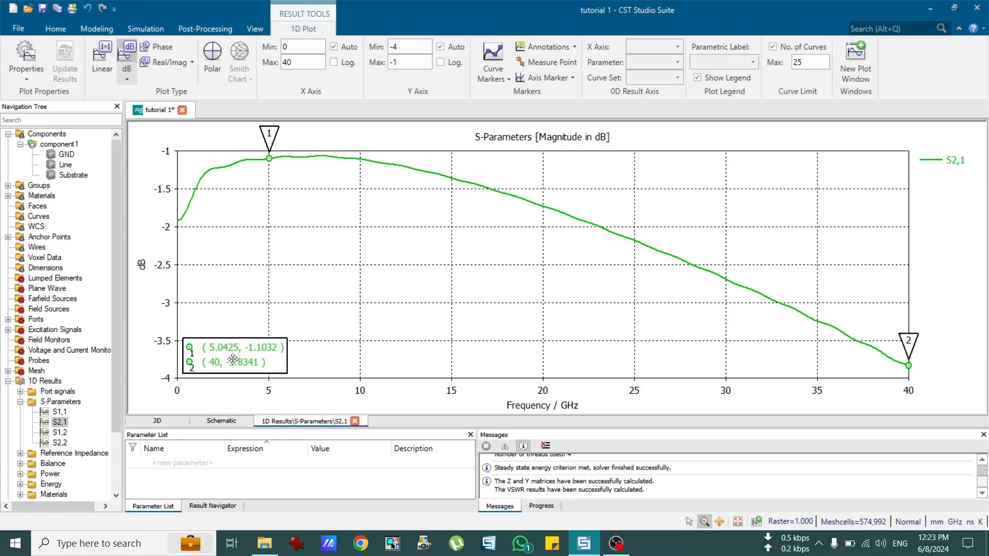
# Step: Switch between the 3D model, combined S-parameter plot, S2,1 and S1,2, ending on S1,2
pyautogui.click(60, 433)
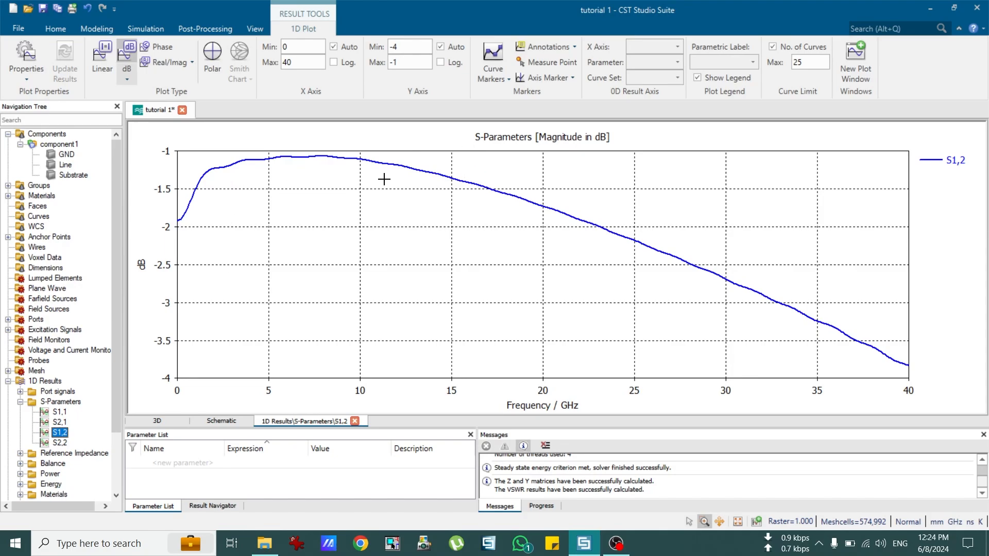
pyautogui.click(61, 145)
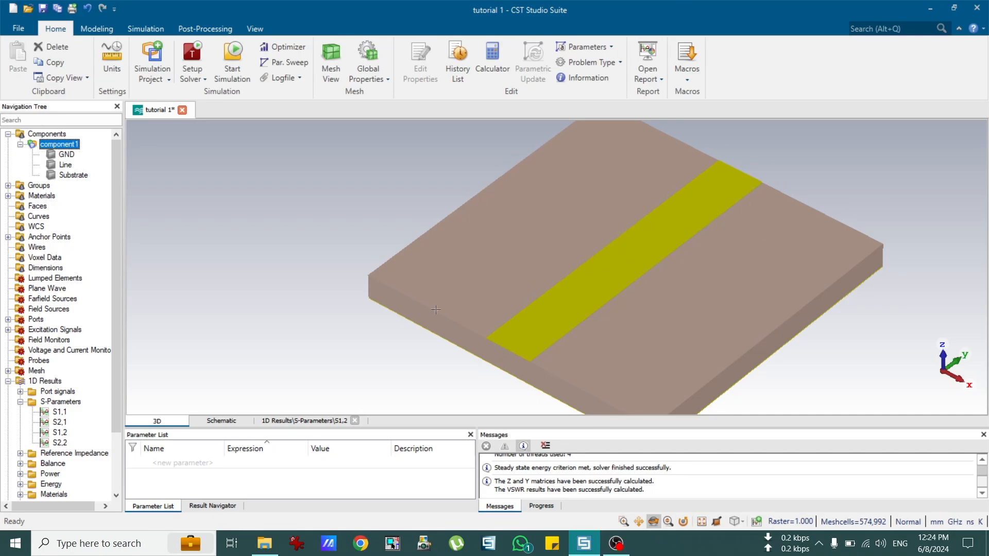
pyautogui.click(71, 402)
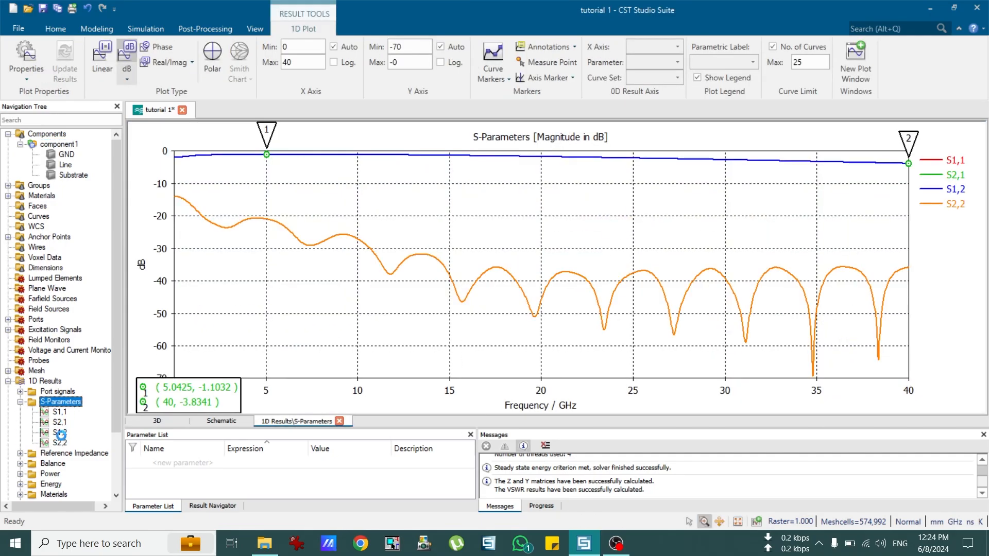
pyautogui.click(64, 434)
pyautogui.press('Up')
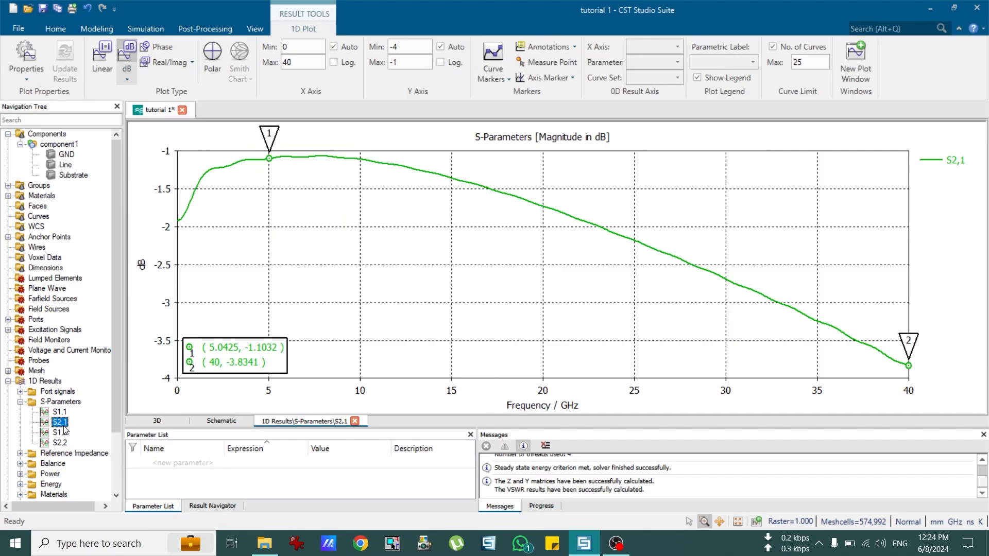
pyautogui.press('Down')
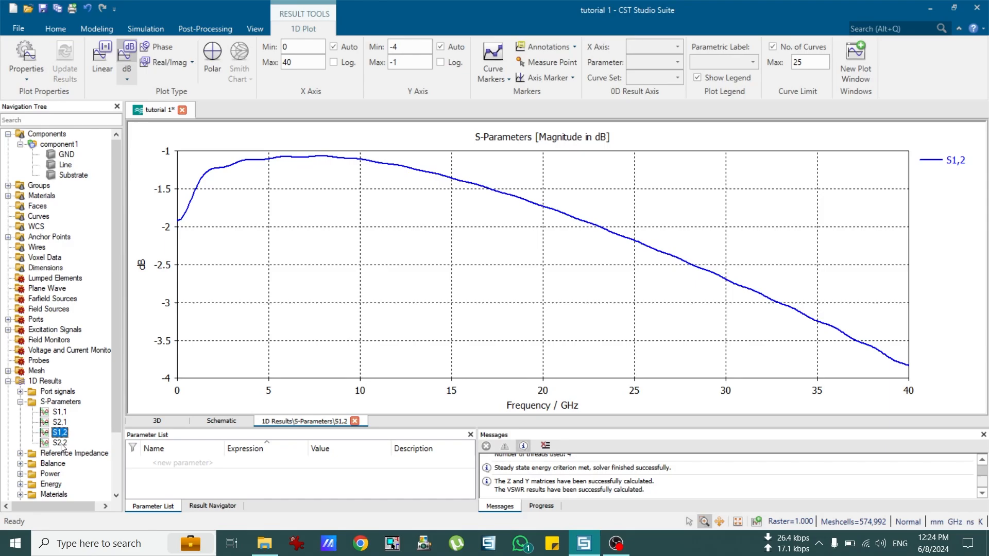
# Step: Compare the S1,1, S2,2 and combined S-parameter plots with the 3D model, ending on S1,1 alone
pyautogui.click(62, 413)
pyautogui.click(60, 443)
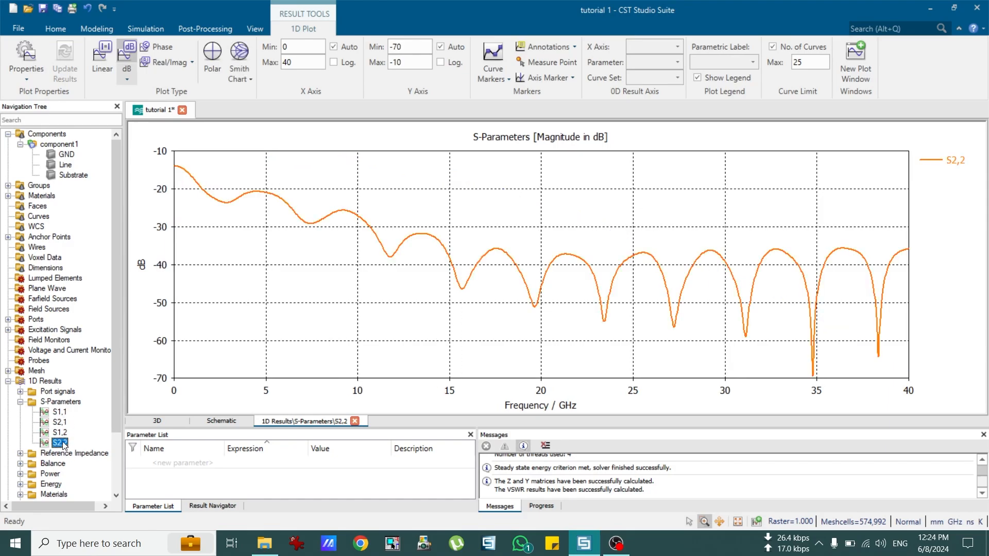
pyautogui.click(60, 413)
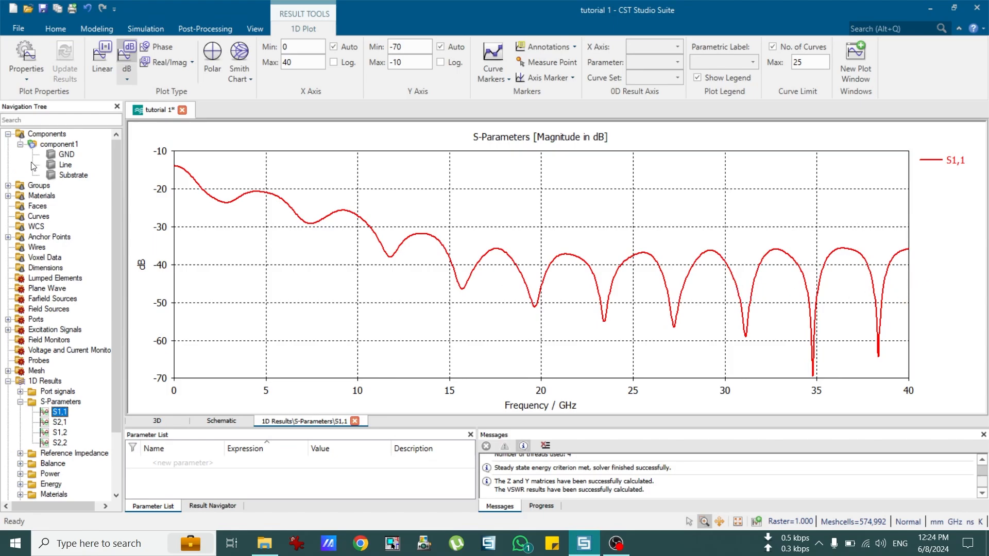
pyautogui.click(70, 147)
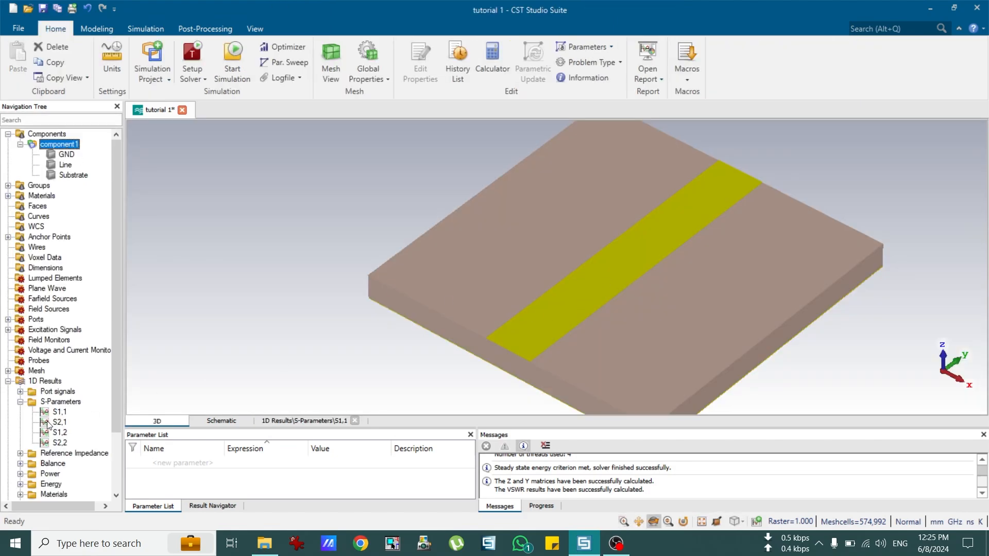
pyautogui.click(64, 402)
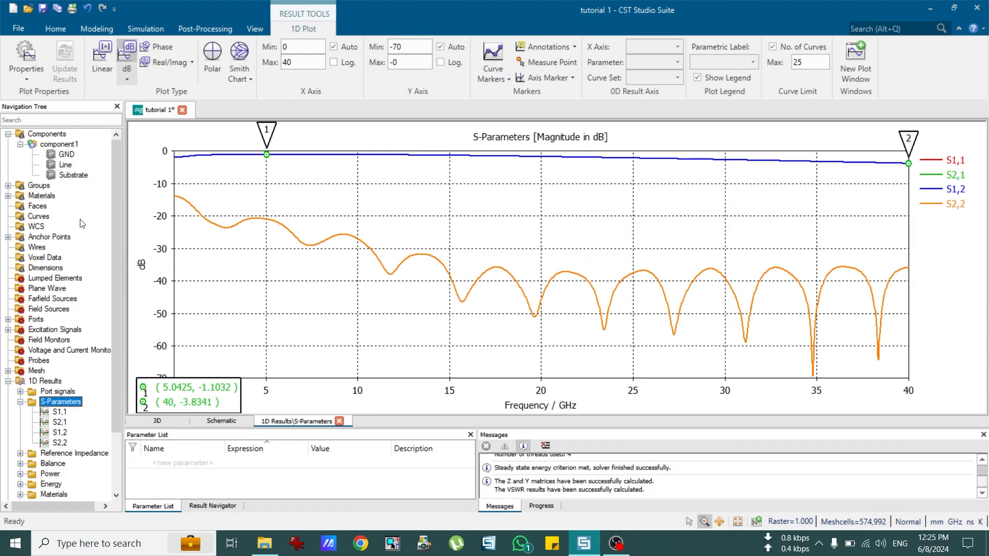
pyautogui.click(58, 147)
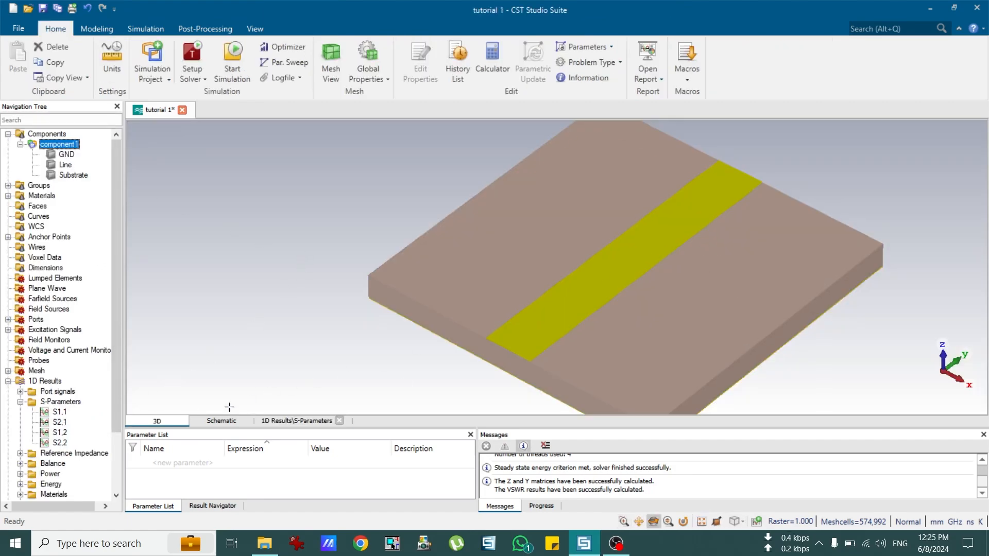
pyautogui.click(63, 403)
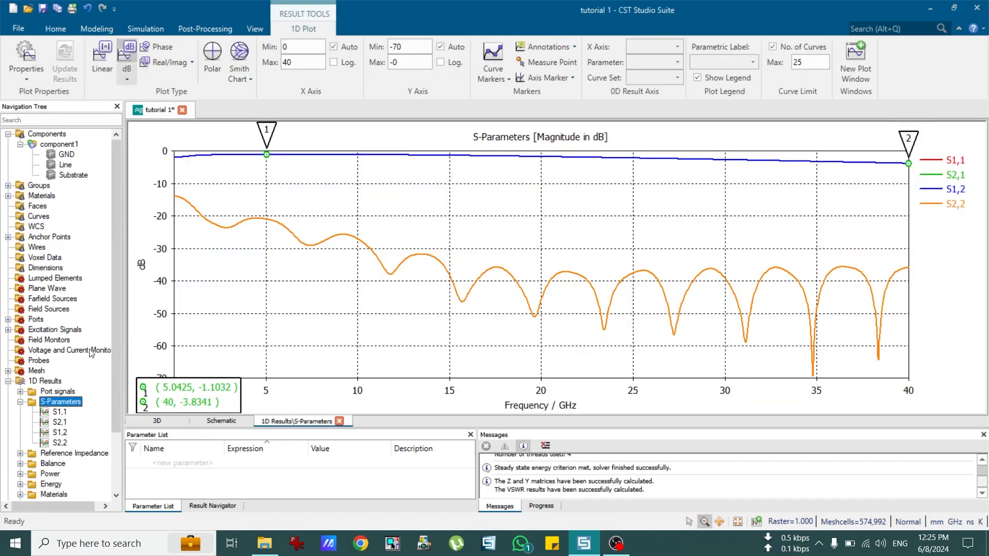
pyautogui.click(57, 144)
pyautogui.click(60, 412)
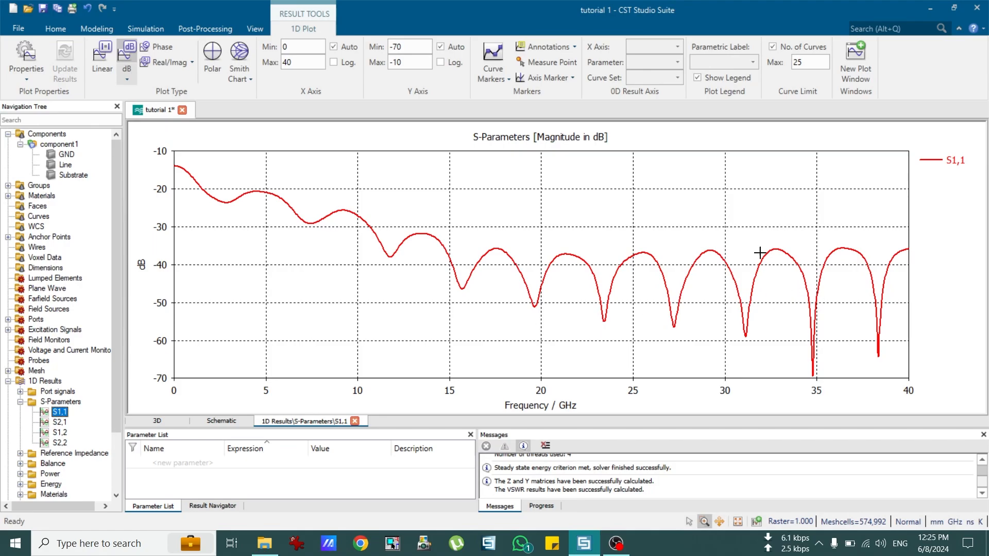
# Step: Show the GND plate, then the whole component1 model, orbiting and zooming to inspect it
pyautogui.click(71, 154)
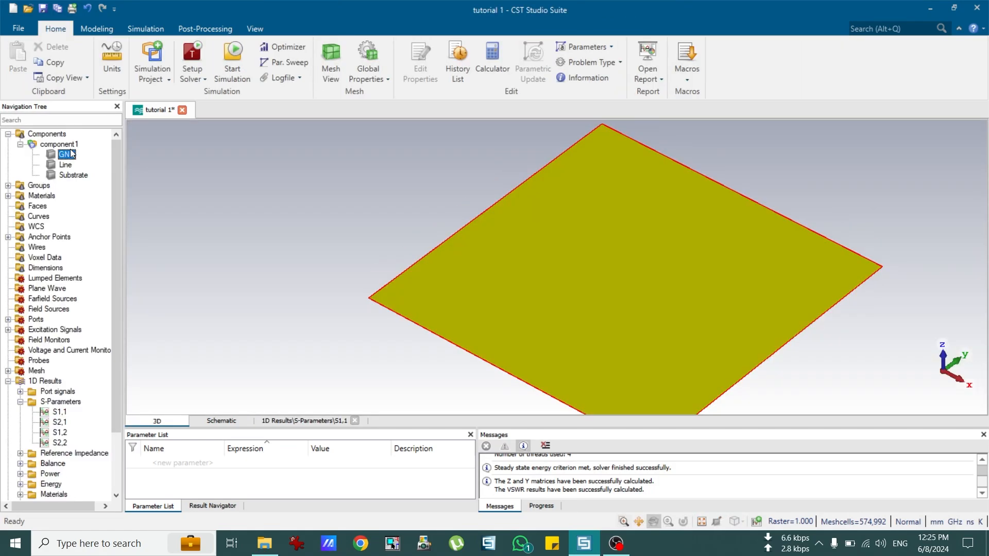
pyautogui.click(71, 145)
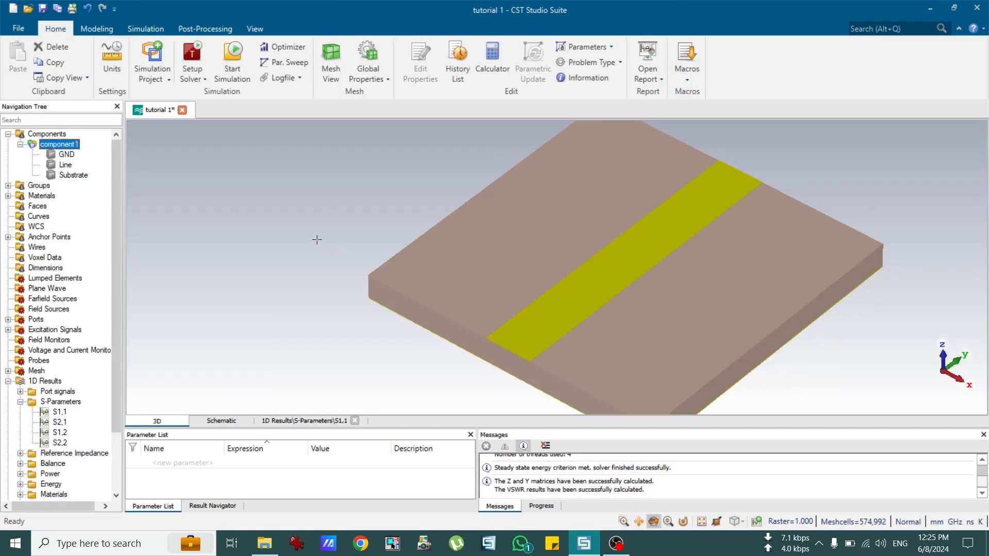
pyautogui.moveTo(647, 296); pyautogui.dragTo(627, 292)
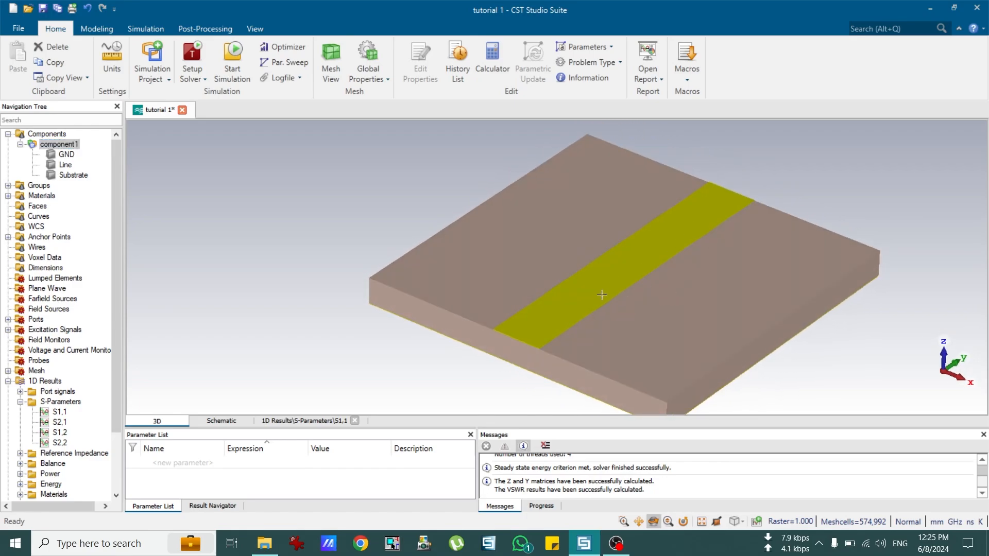
pyautogui.scroll(-2, 682, 309)
pyautogui.scroll(1, 784, 308)
pyautogui.scroll(1, 620, 285)
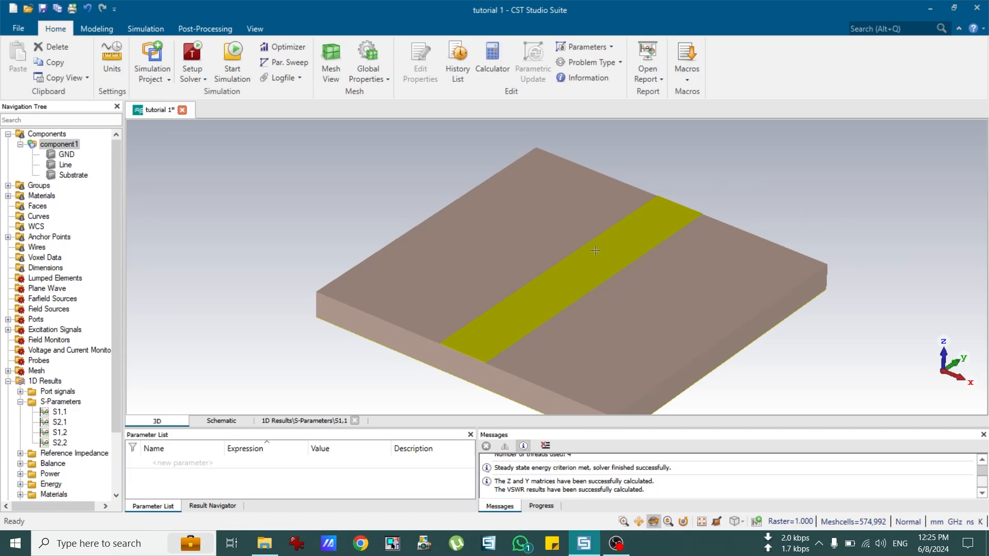
pyautogui.scroll(-1, 627, 287)
pyautogui.scroll(1, 696, 303)
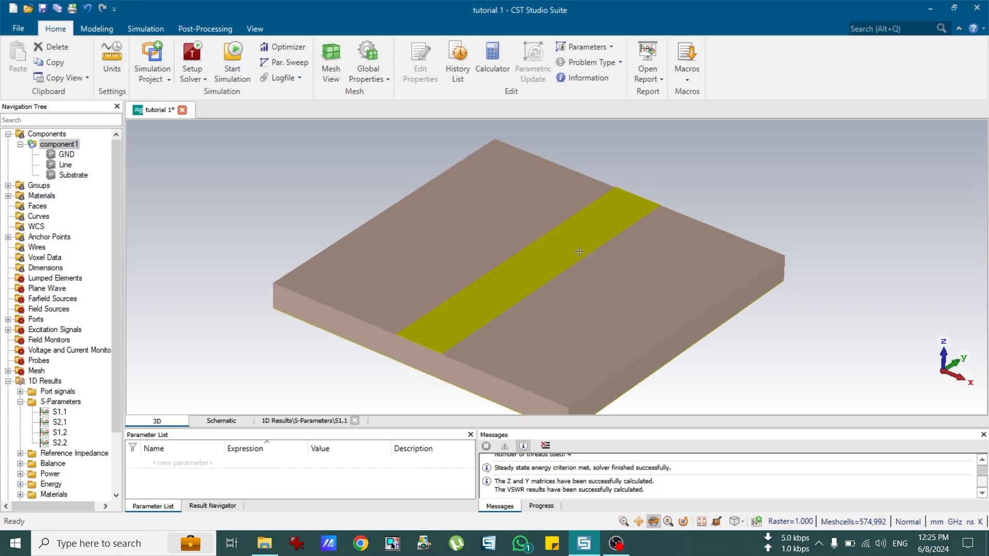
# Step: Browse the Macros list, start and cancel renaming component1, and show the full model again
pyautogui.click(685, 76)
pyautogui.moveTo(700, 114)
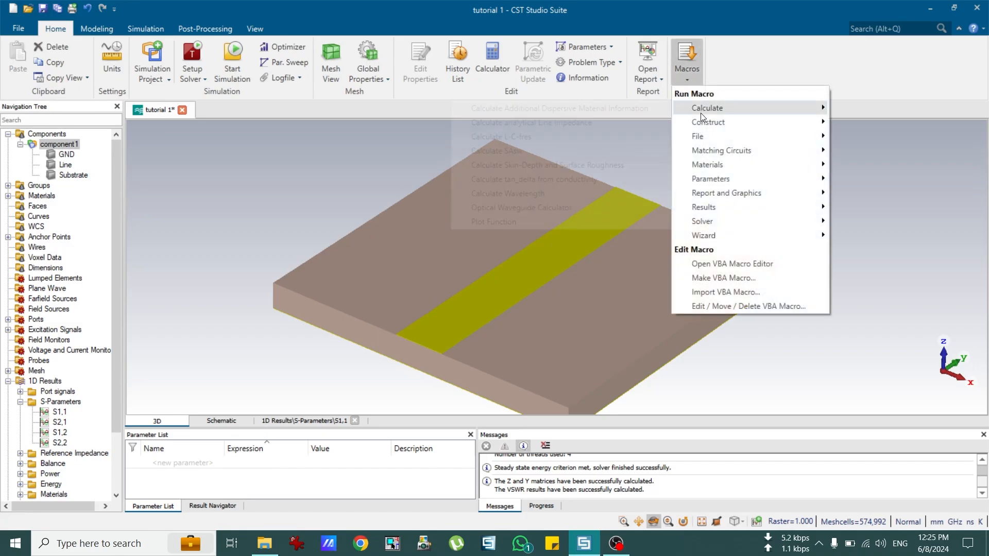
pyautogui.click(698, 79)
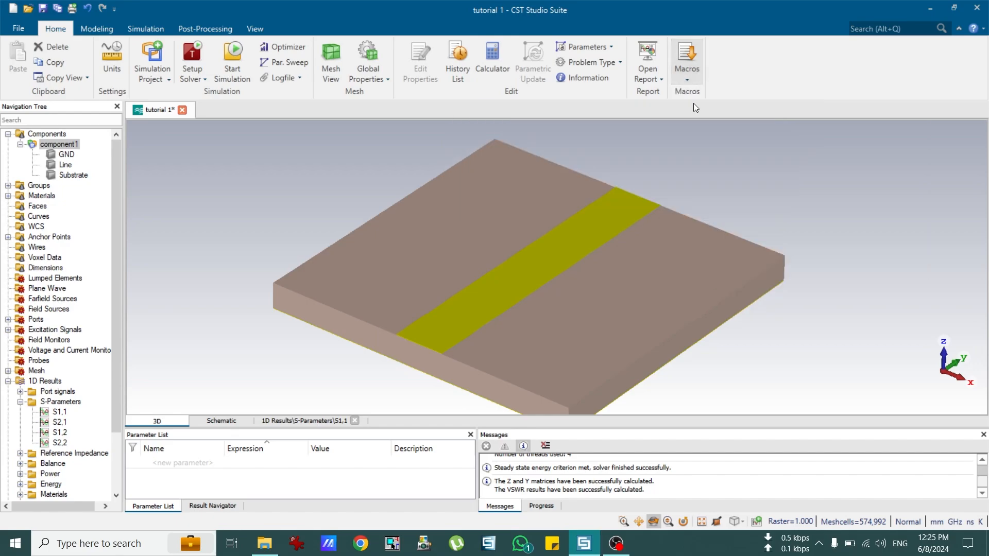
pyautogui.click(69, 145)
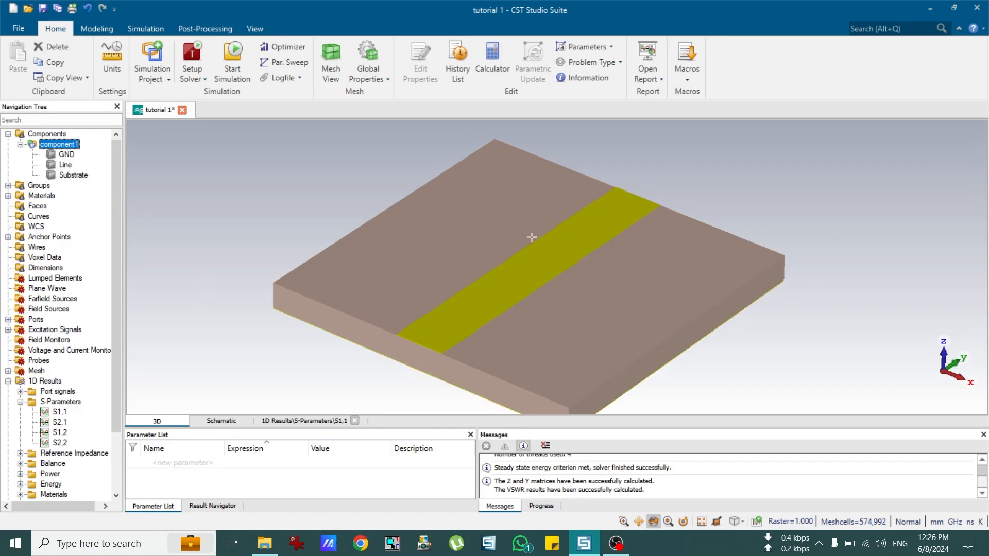
pyautogui.press('F2')
pyautogui.click(66, 155)
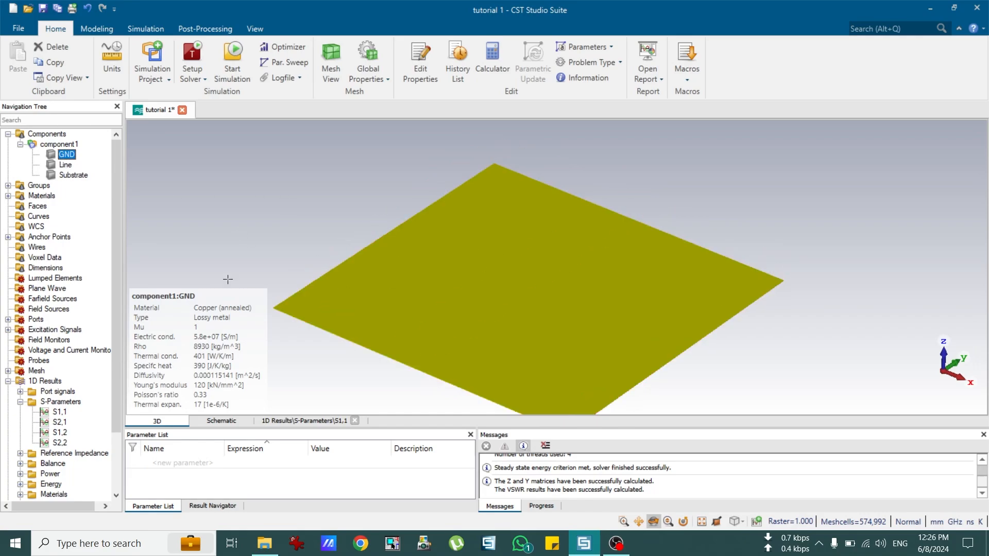
pyautogui.click(59, 144)
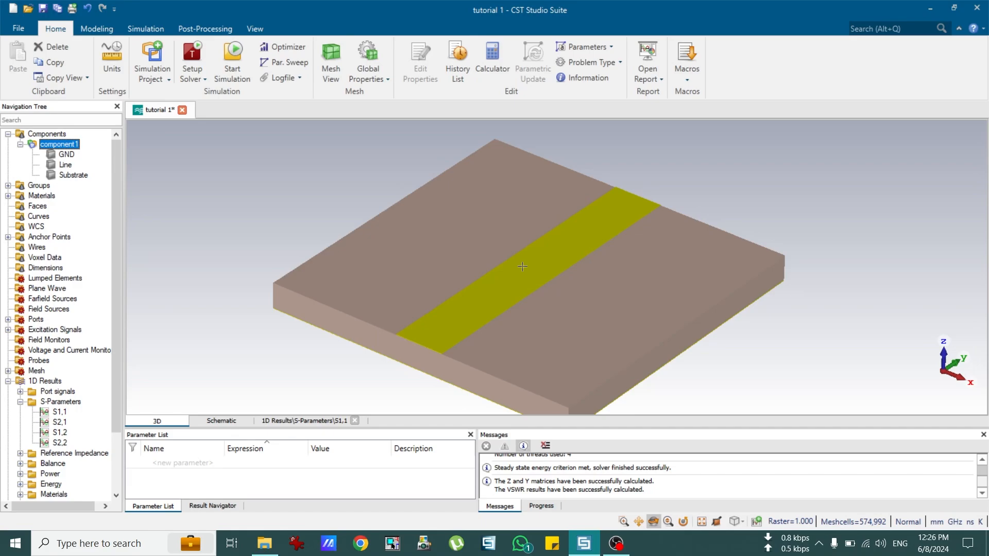
pyautogui.moveTo(67, 166)
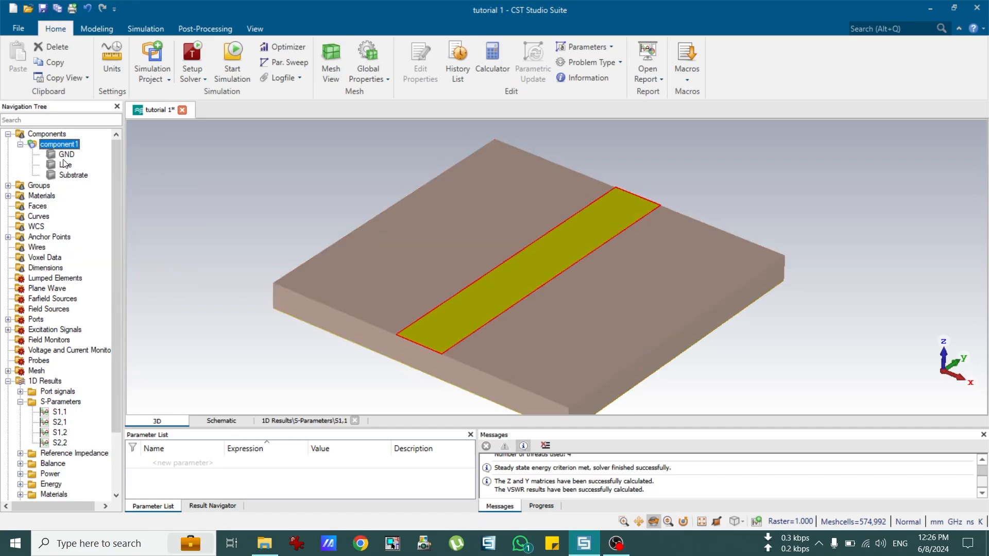
# Step: Open the GND brick's definition from its history, then cancel without changes
pyautogui.doubleClick(66, 154)
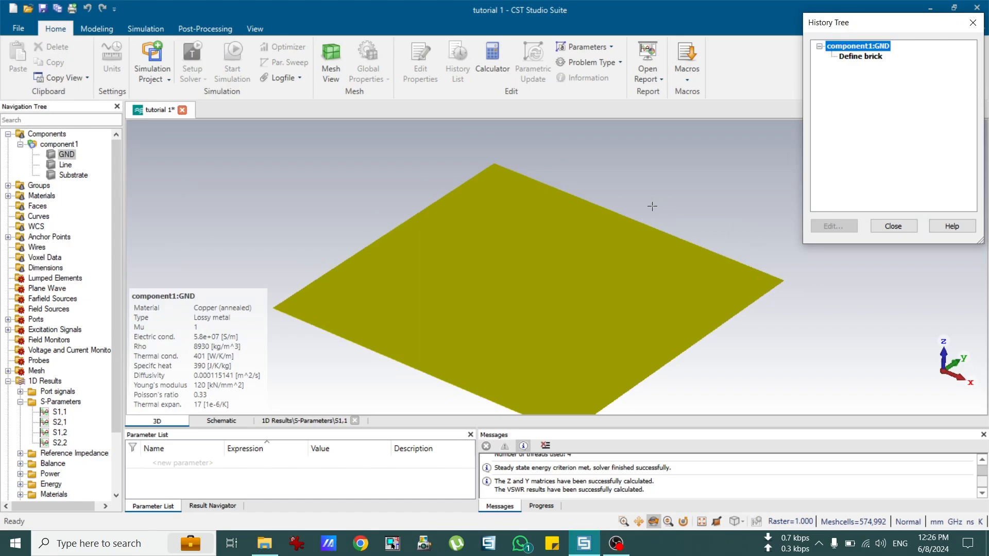
pyautogui.click(860, 57)
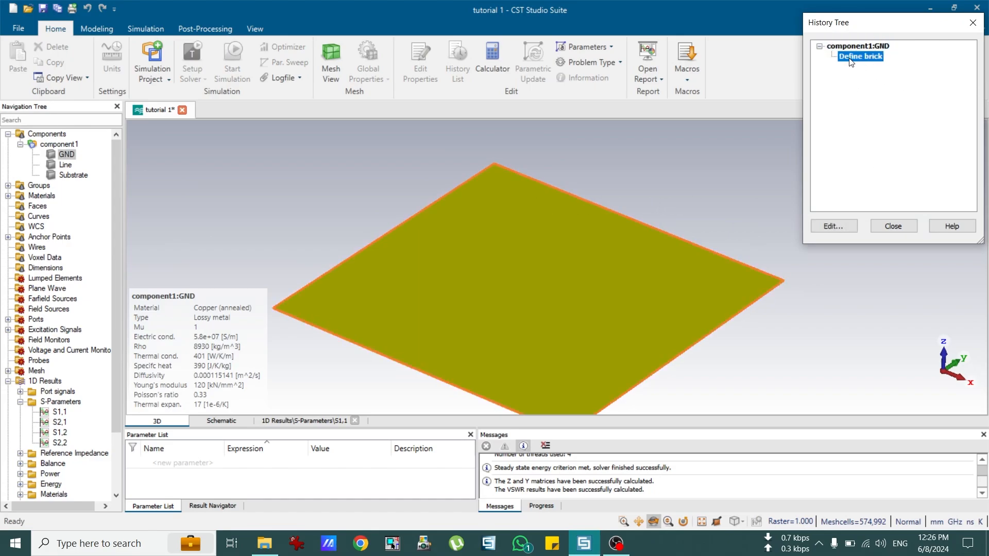
pyautogui.doubleClick(851, 60)
pyautogui.doubleClick(861, 115)
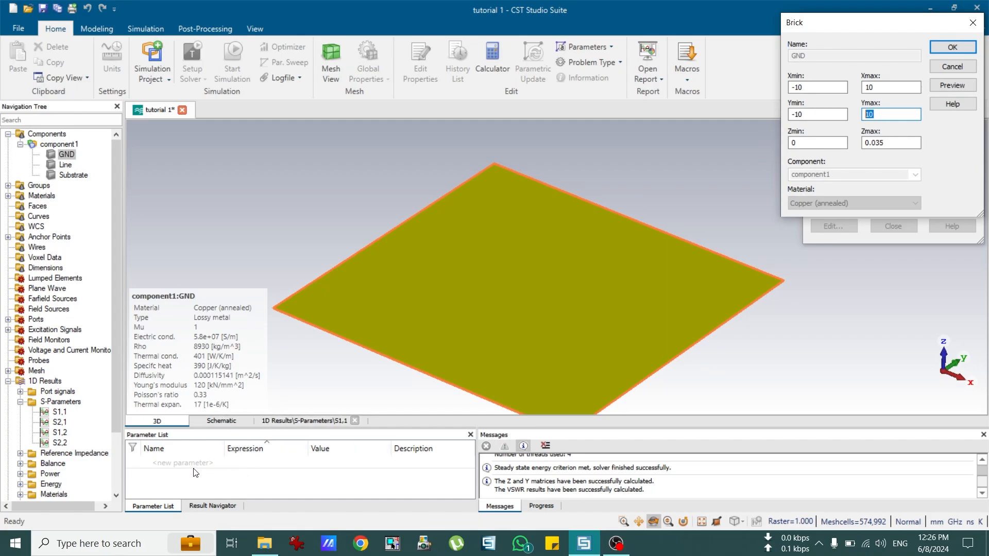
pyautogui.click(938, 68)
pyautogui.click(895, 226)
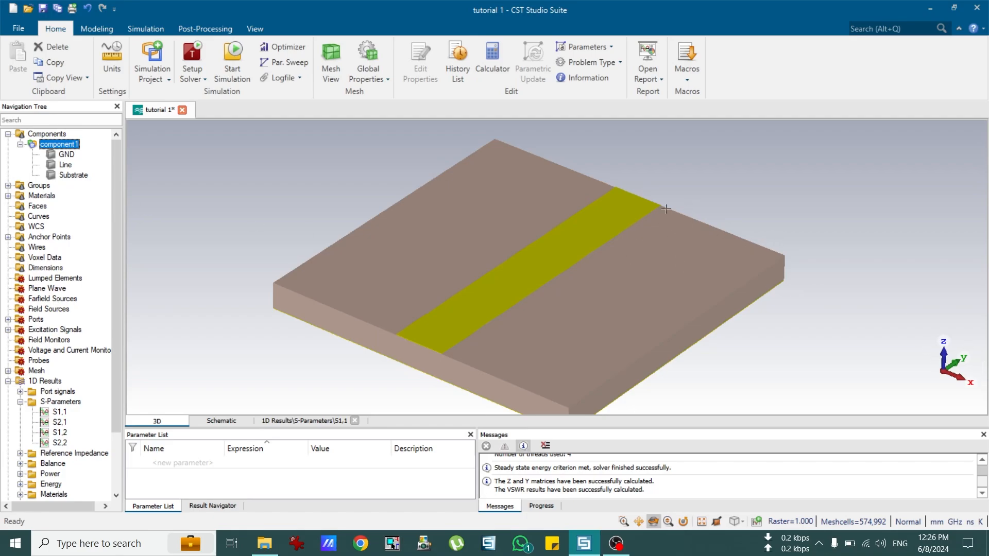
# Step: Enter GND_length as the GND brick's Ymax, accept the warning, and define GND_length as 10
pyautogui.doubleClick(67, 155)
pyautogui.doubleClick(853, 55)
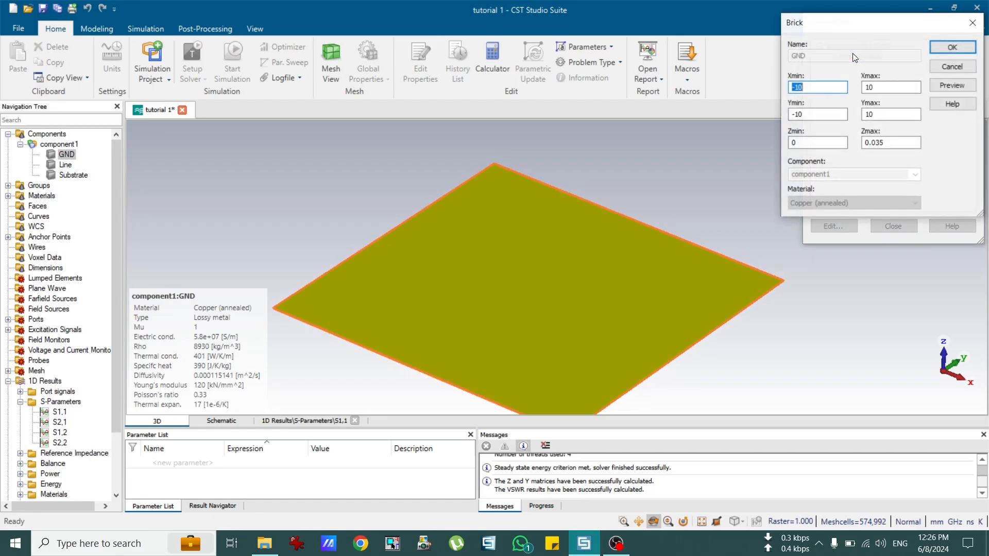
pyautogui.doubleClick(870, 115)
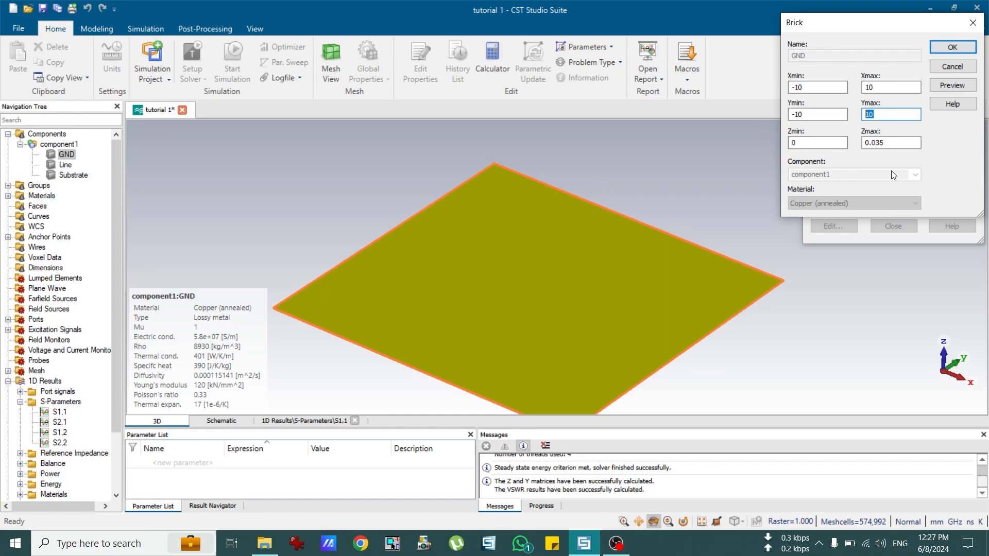
pyautogui.write('A')
pyautogui.write('GND_length')
pyautogui.hotkey('ctrl', 'a')
pyautogui.hotkey('ctrl', 'c')
pyautogui.click(951, 48)
pyautogui.click(804, 178)
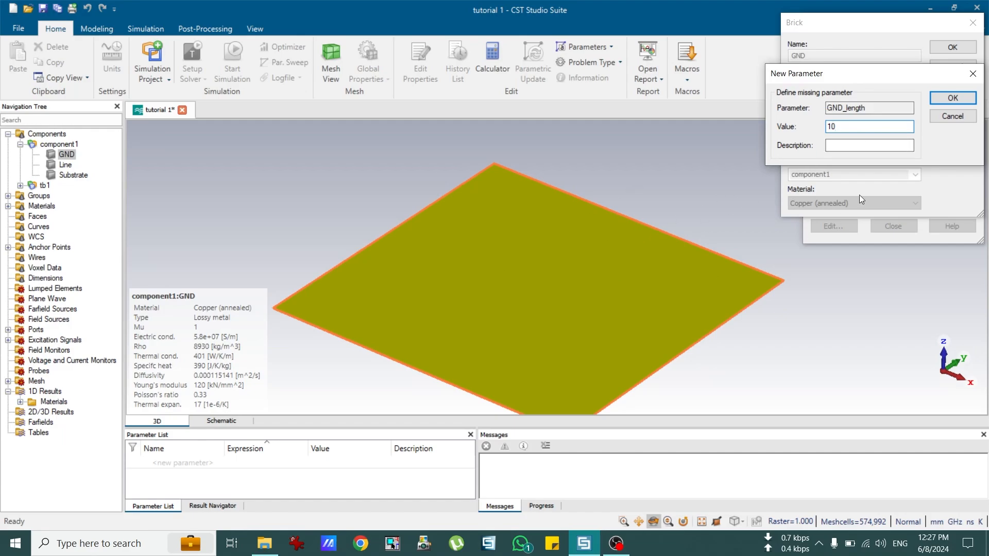
pyautogui.click(947, 98)
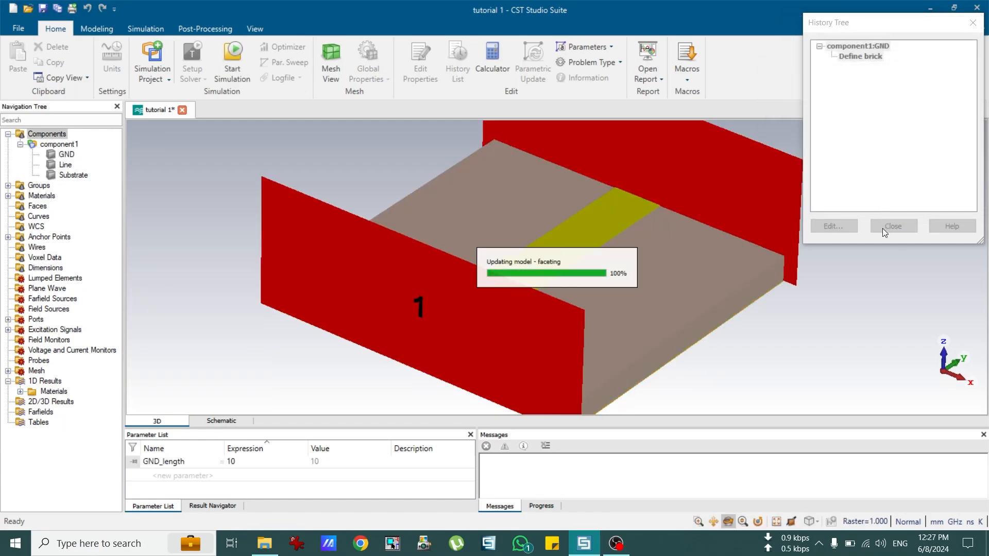
pyautogui.click(889, 226)
# Step: Replace the Line brick's Ymax of 10 with GND_length, preview it and apply
pyautogui.click(69, 167)
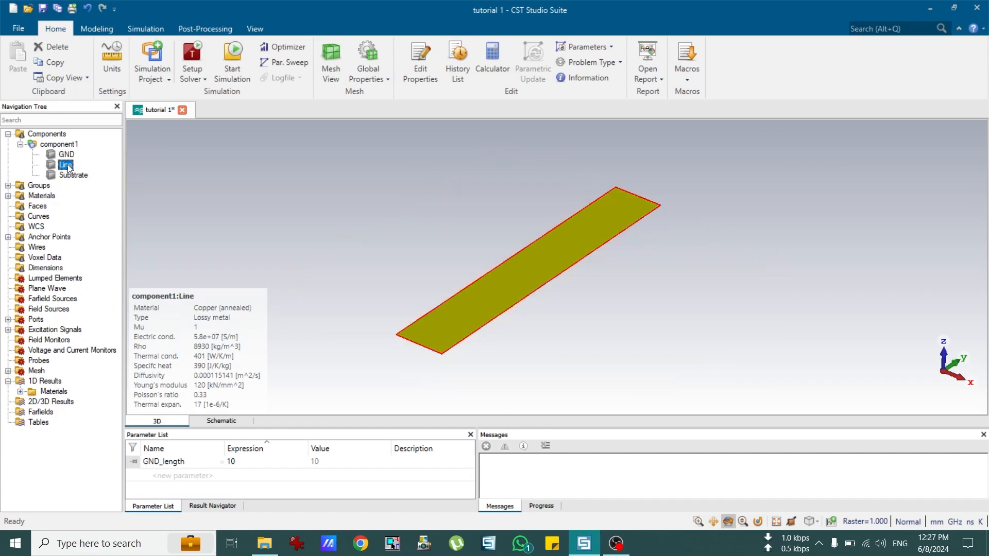
pyautogui.doubleClick(69, 167)
pyautogui.click(850, 58)
pyautogui.doubleClick(850, 58)
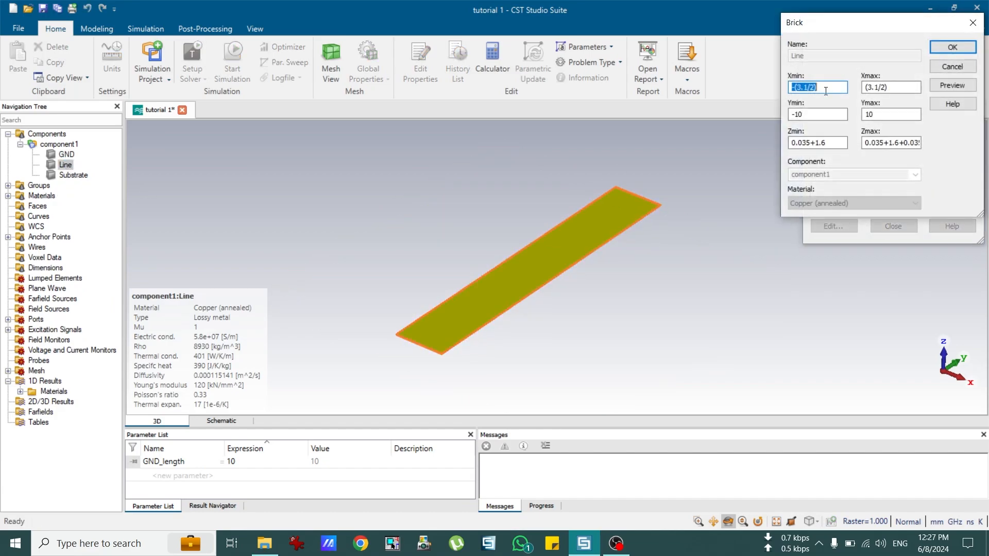
pyautogui.moveTo(878, 115); pyautogui.dragTo(855, 119)
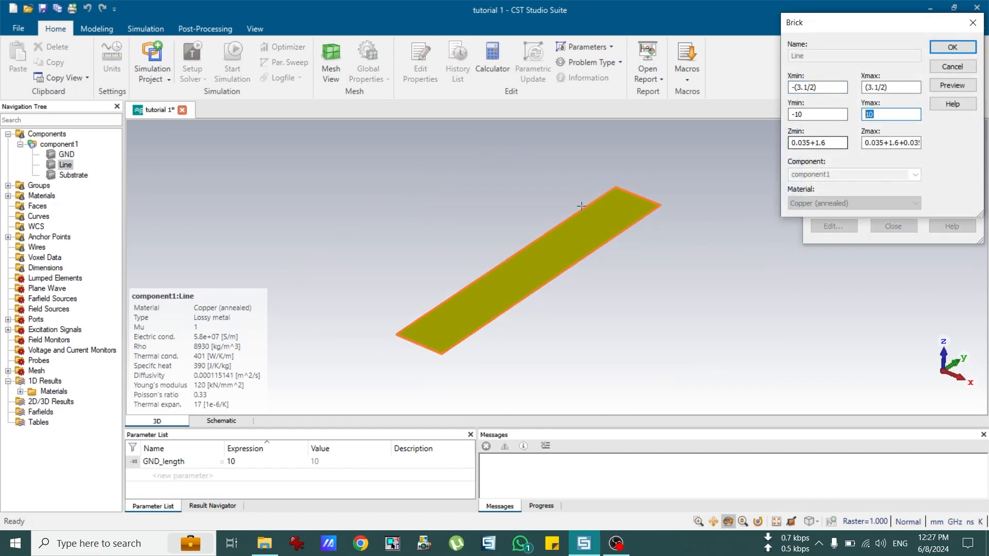
pyautogui.rightClick(876, 118)
pyautogui.click(793, 169)
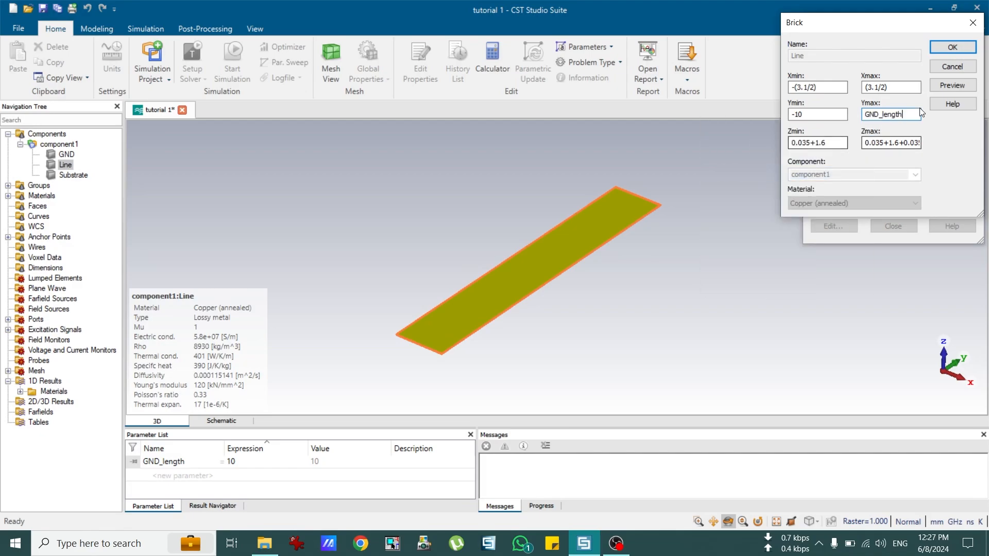
pyautogui.click(936, 88)
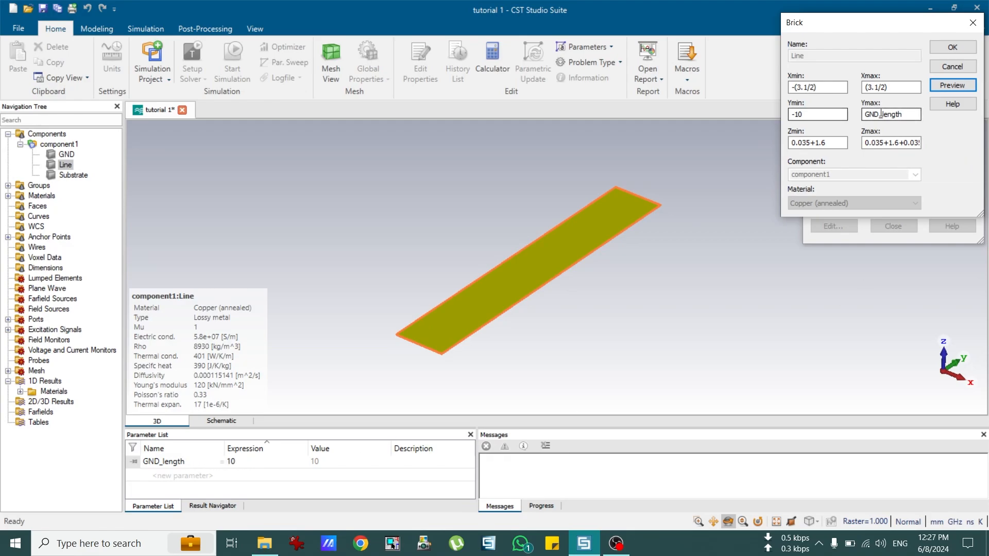
pyautogui.click(953, 47)
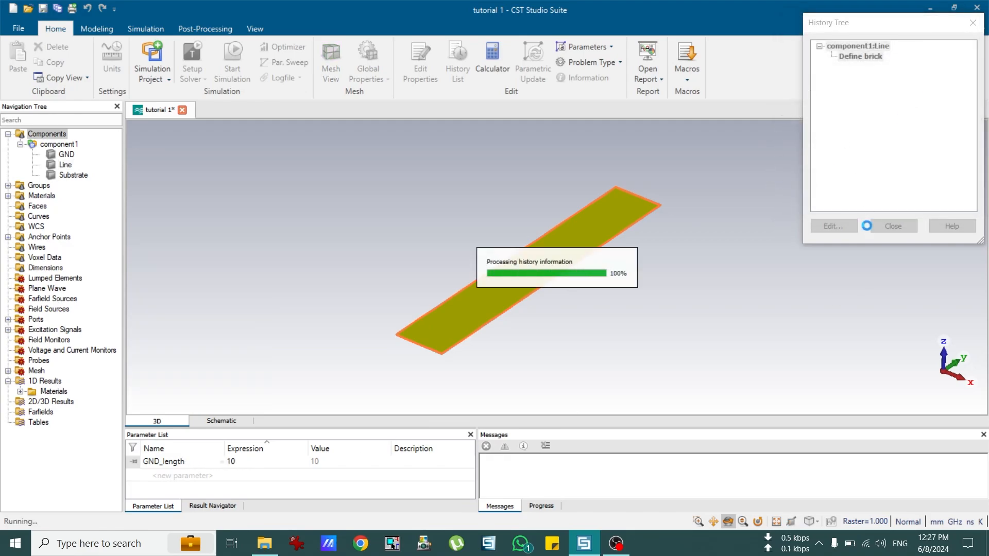
pyautogui.click(885, 225)
# Step: Replace the Substrate brick's Ymax with GND_length, then show component1 and edit GND_length's value
pyautogui.click(74, 176)
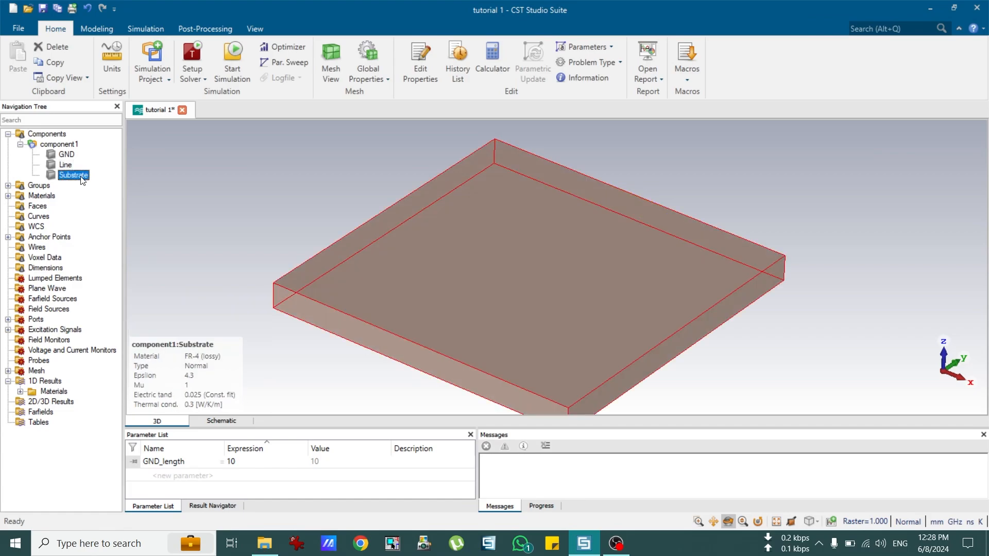
pyautogui.doubleClick(78, 176)
pyautogui.doubleClick(876, 65)
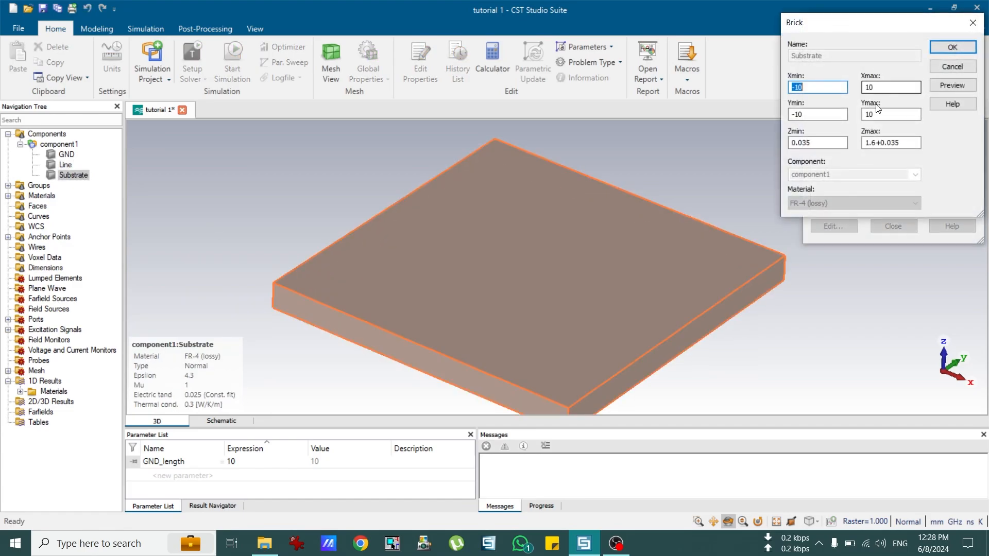
pyautogui.doubleClick(876, 114)
pyautogui.rightClick(873, 114)
pyautogui.click(740, 171)
pyautogui.click(947, 47)
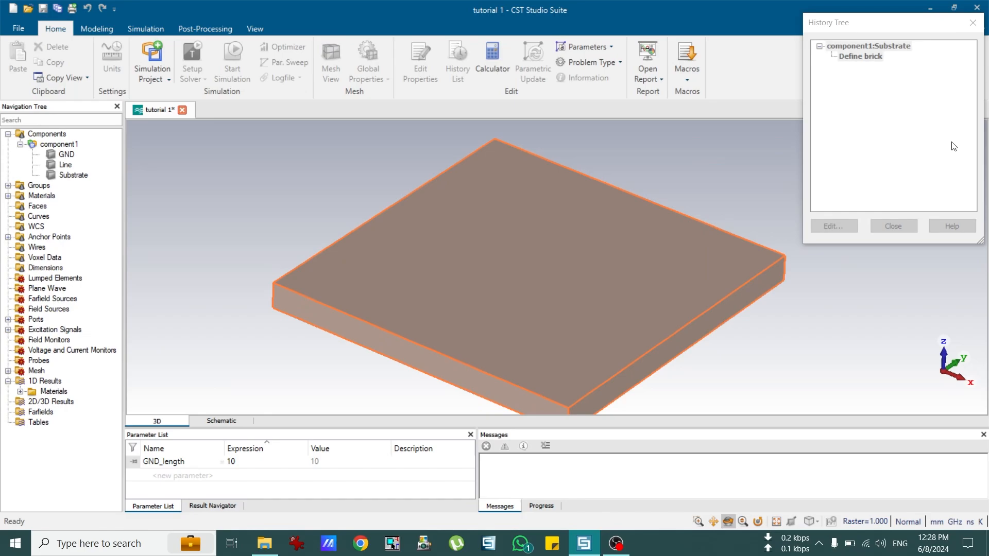
pyautogui.click(895, 226)
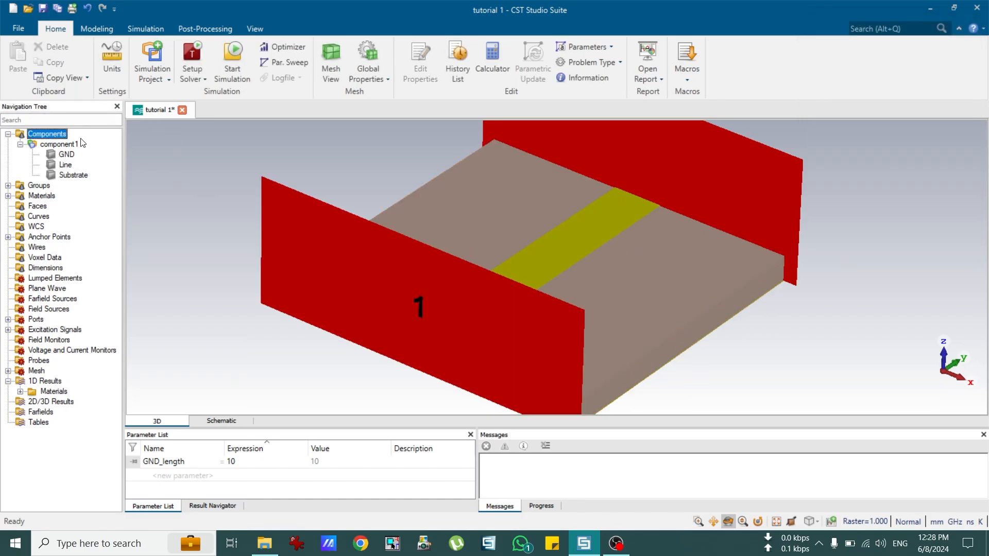
pyautogui.click(80, 144)
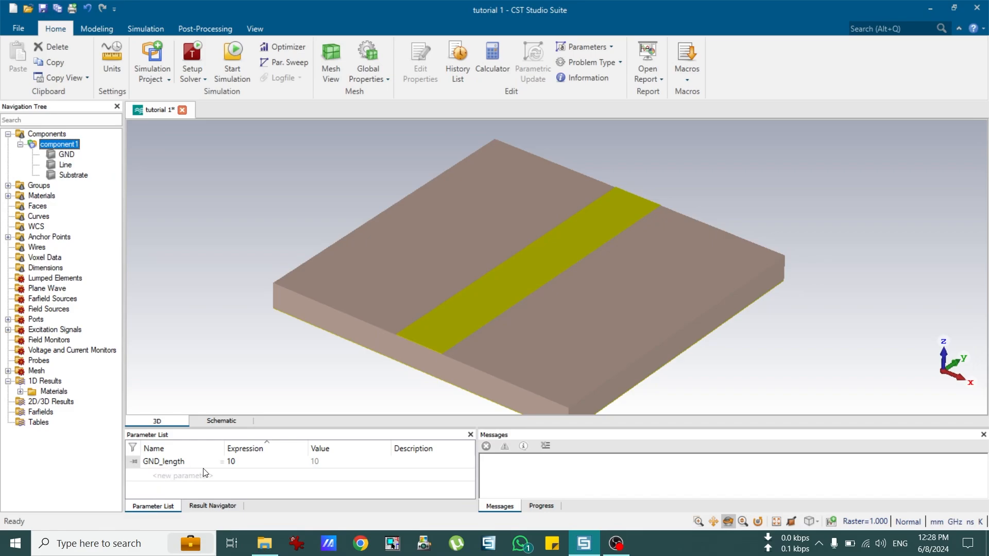
pyautogui.doubleClick(247, 461)
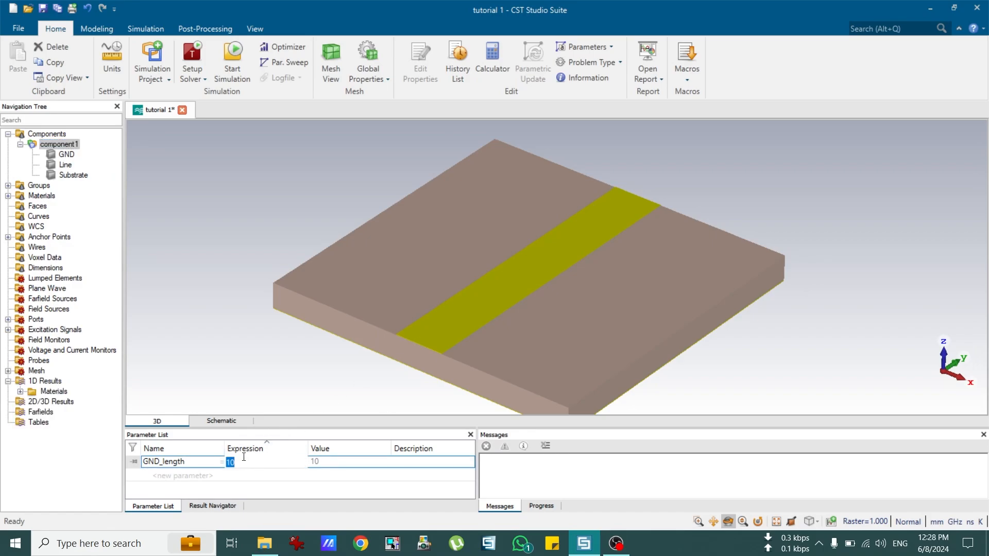
# Step: Set GND_length to 5 and rebuild the model
pyautogui.write('5')
pyautogui.press('Return')
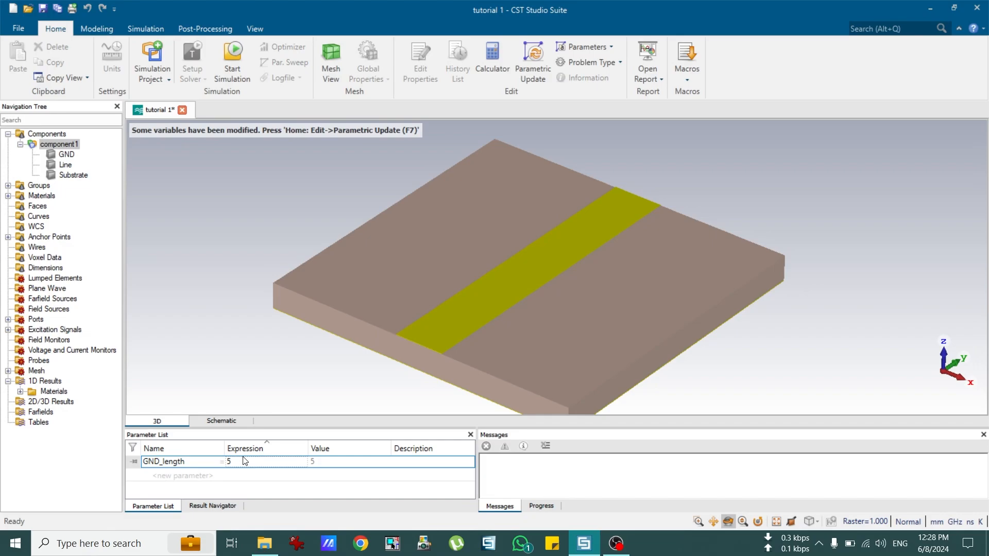
pyautogui.press('F7')
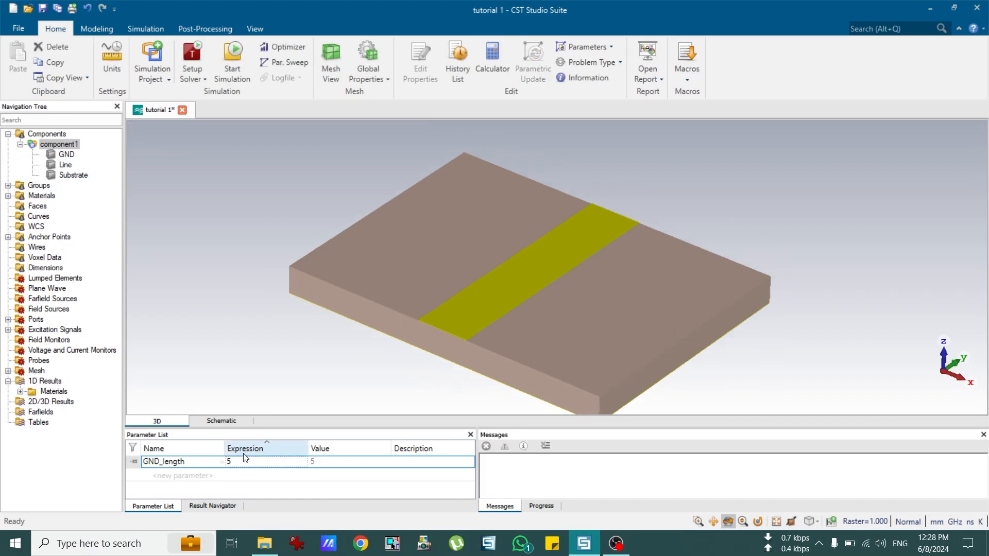
# Step: Set GND_length to 50, rebuild, and orbit to inspect the resized board
pyautogui.doubleClick(243, 463)
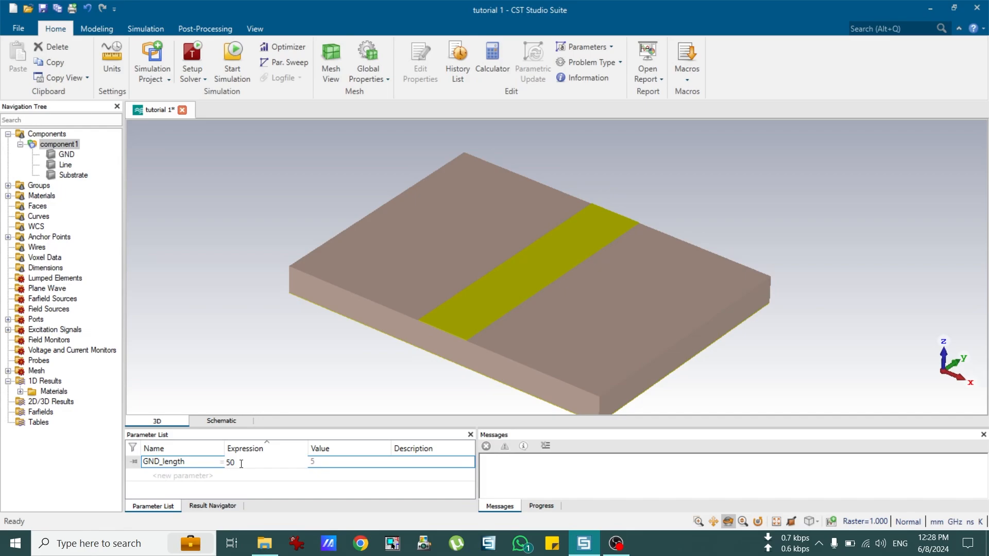
pyautogui.press('Return')
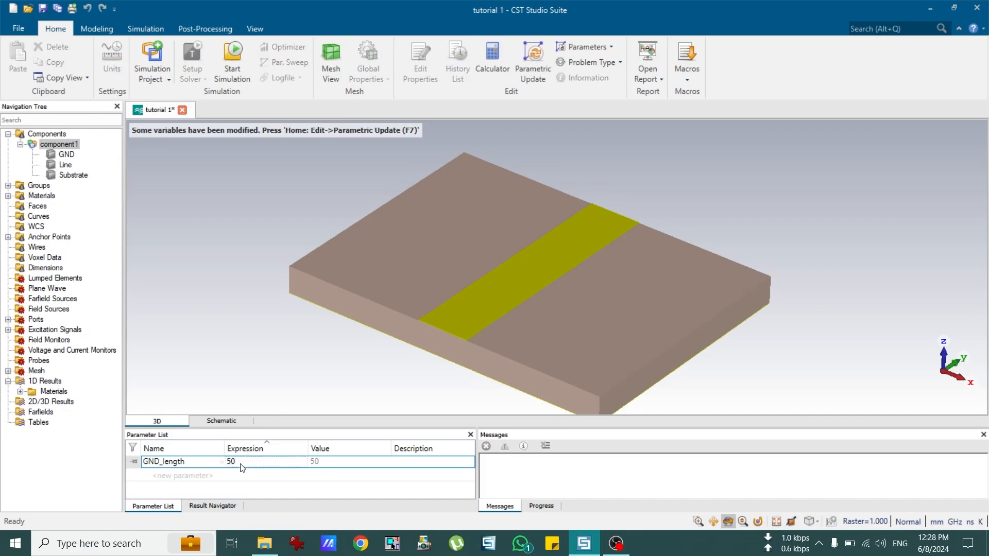
pyautogui.press('F7')
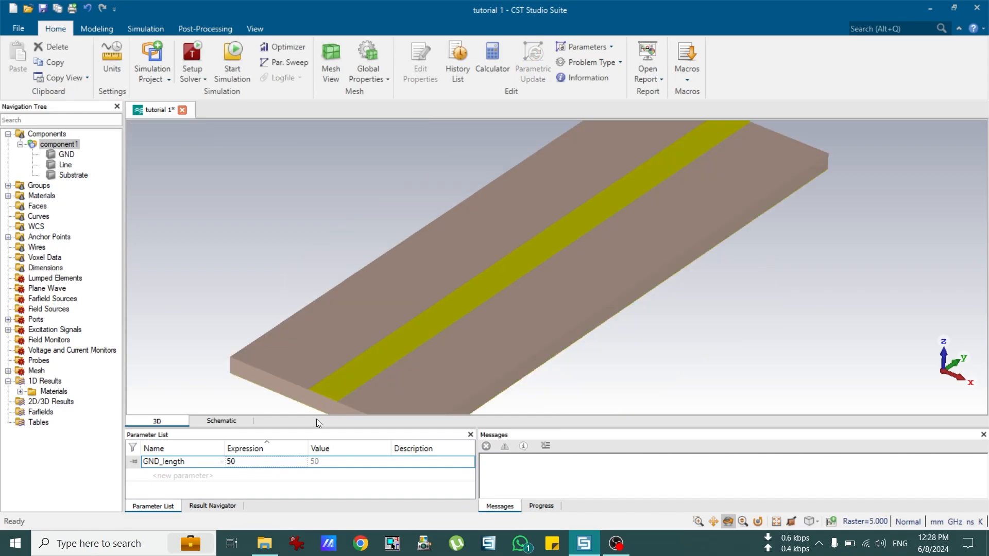
pyautogui.scroll(2, 527, 290)
pyautogui.scroll(-4, 522, 286)
pyautogui.scroll(-2, 521, 285)
pyautogui.scroll(2, 466, 258)
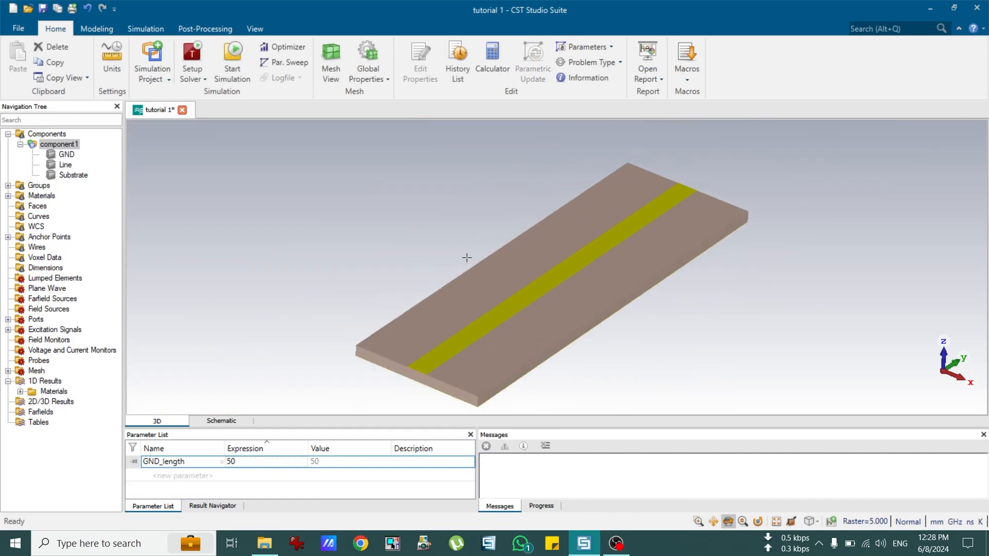
pyautogui.moveTo(654, 326); pyautogui.dragTo(662, 303)
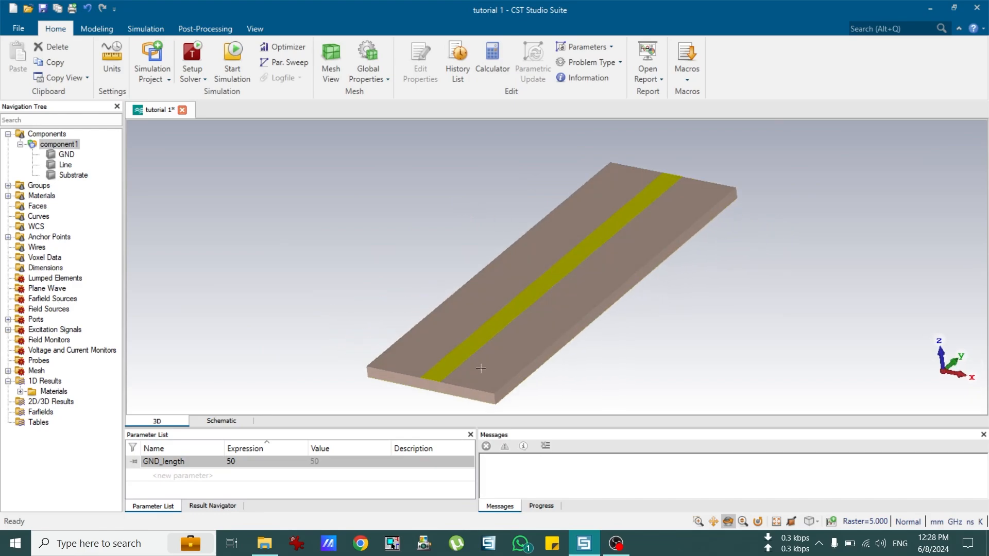
# Step: Set GND_length back to 10 and rebuild the model
pyautogui.doubleClick(256, 462)
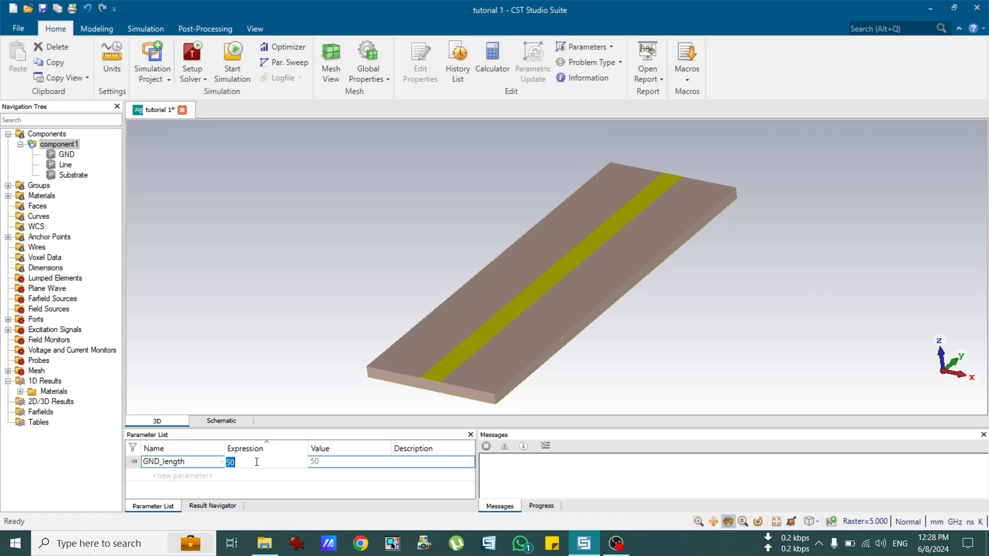
pyautogui.write('10')
pyautogui.press('Return')
pyautogui.press('F7')
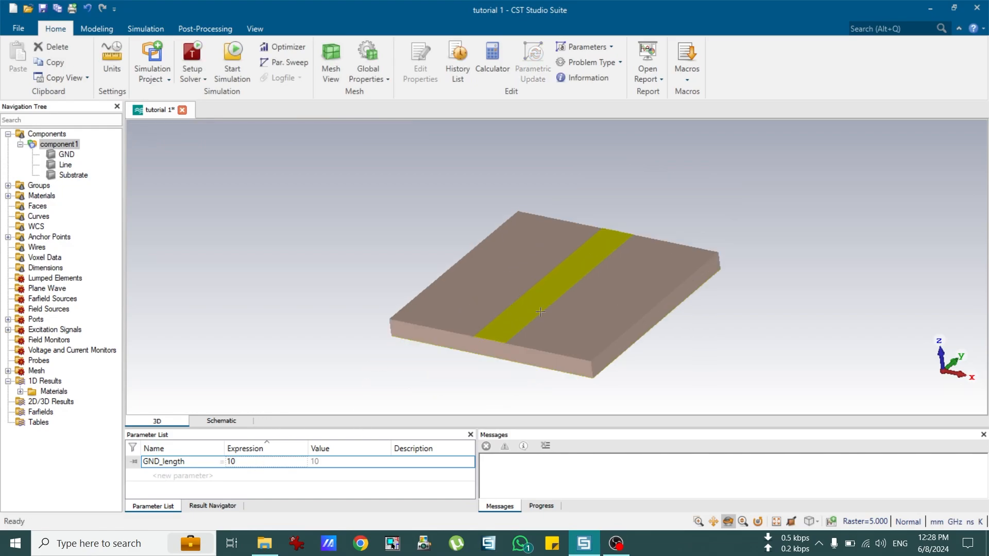
pyautogui.moveTo(541, 313); pyautogui.dragTo(530, 336)
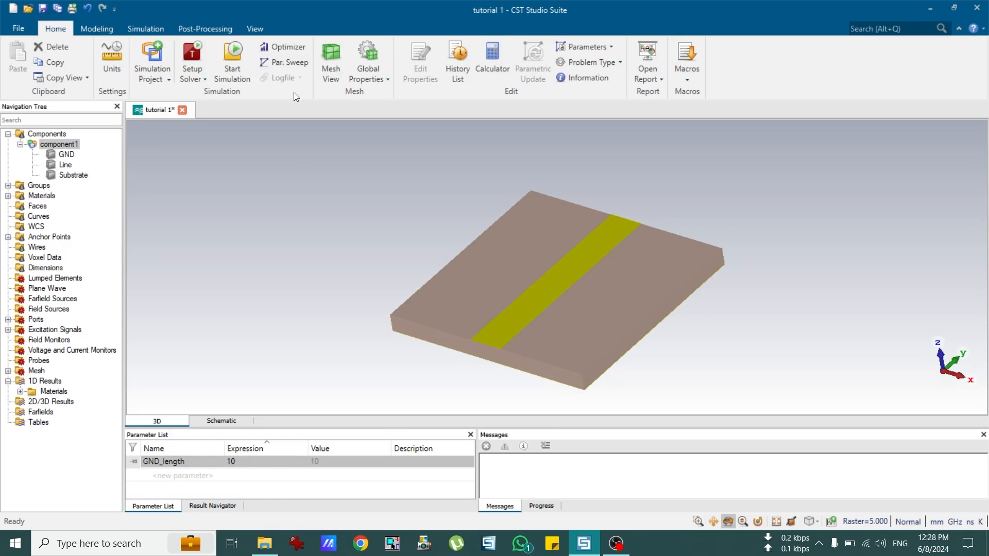
# Step: Create Sequence 1 in the Parameter Sweep with GND_length as its swept parameter
pyautogui.click(289, 63)
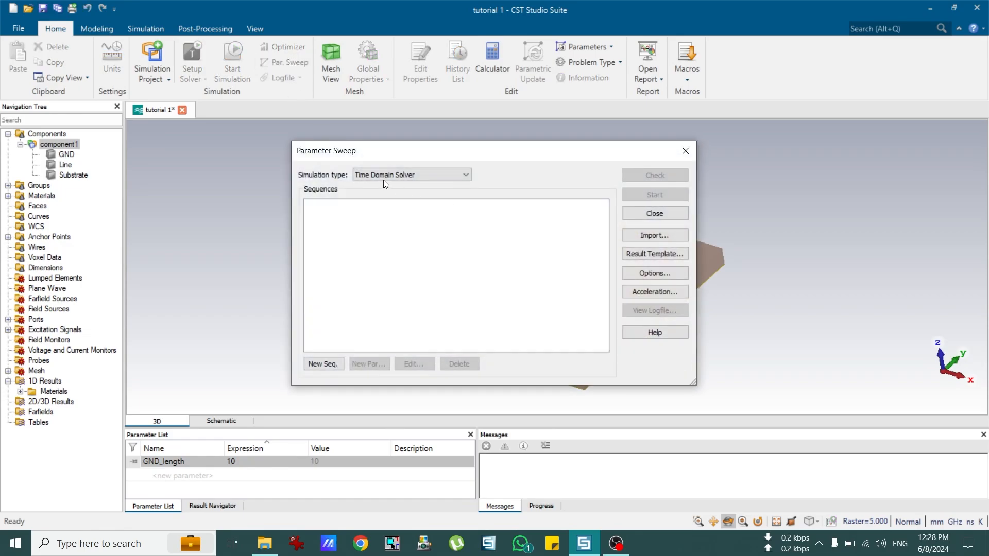
pyautogui.click(323, 364)
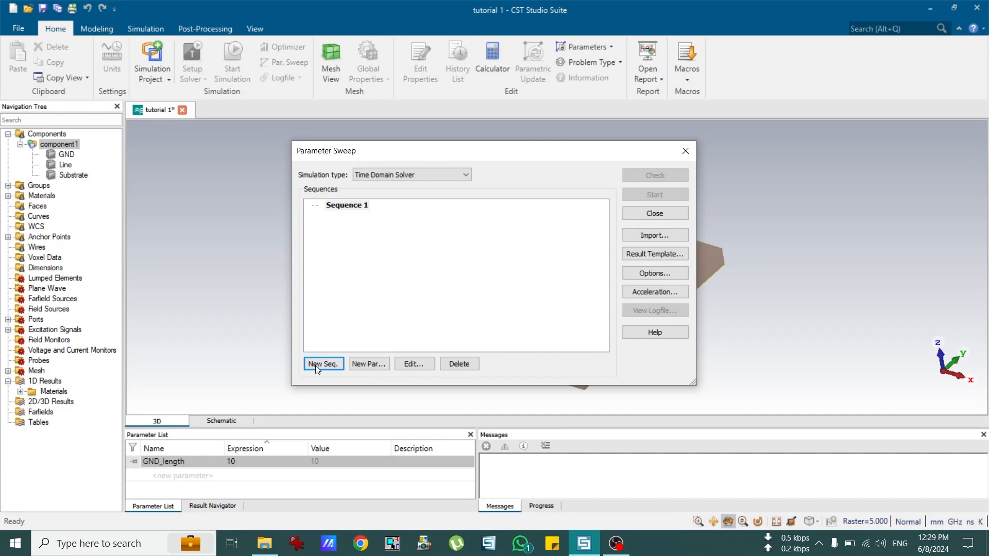
pyautogui.click(372, 369)
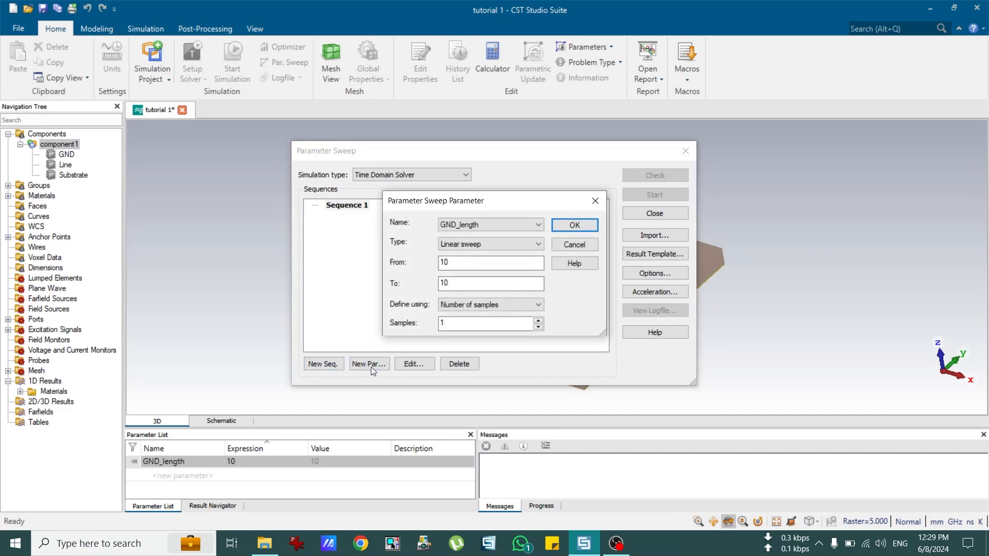
pyautogui.click(484, 225)
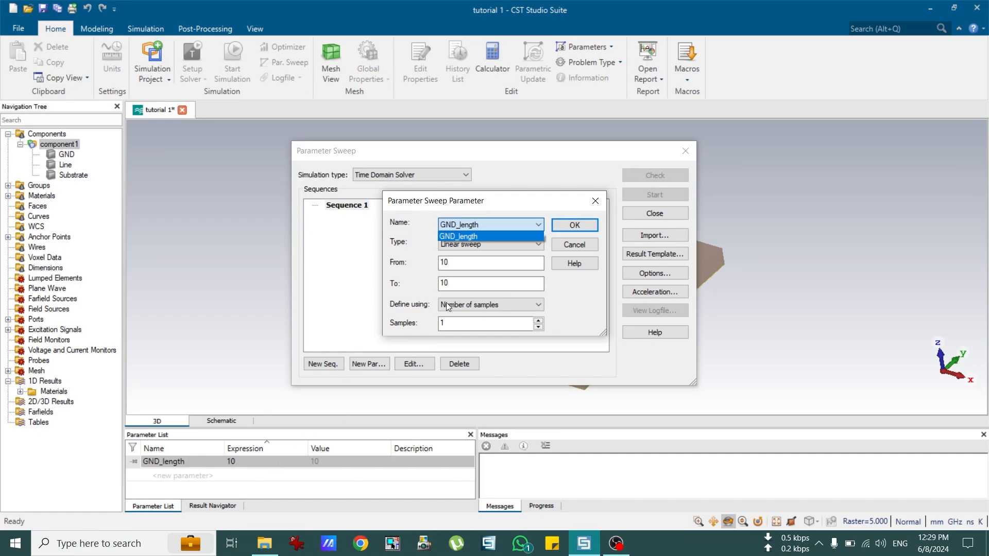
pyautogui.click(470, 237)
pyautogui.click(477, 226)
pyautogui.click(423, 229)
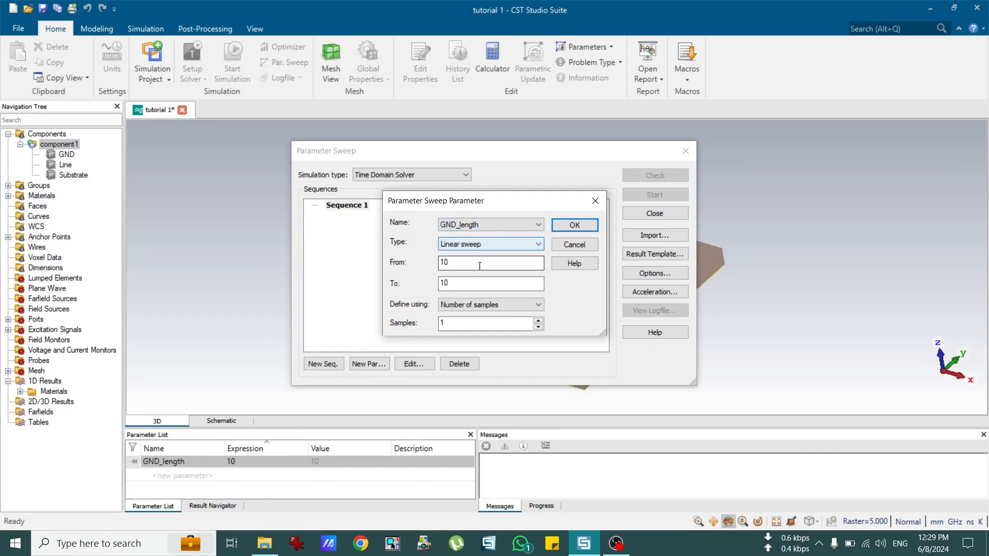
# Step: Sweep GND_length linearly from 5 to 15 with step width 5
pyautogui.click(462, 246)
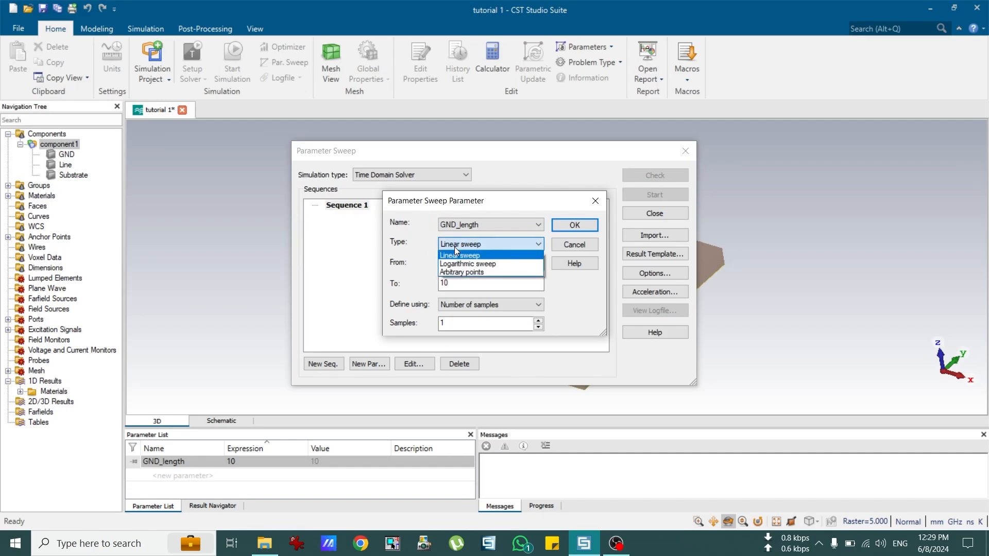
pyautogui.click(474, 255)
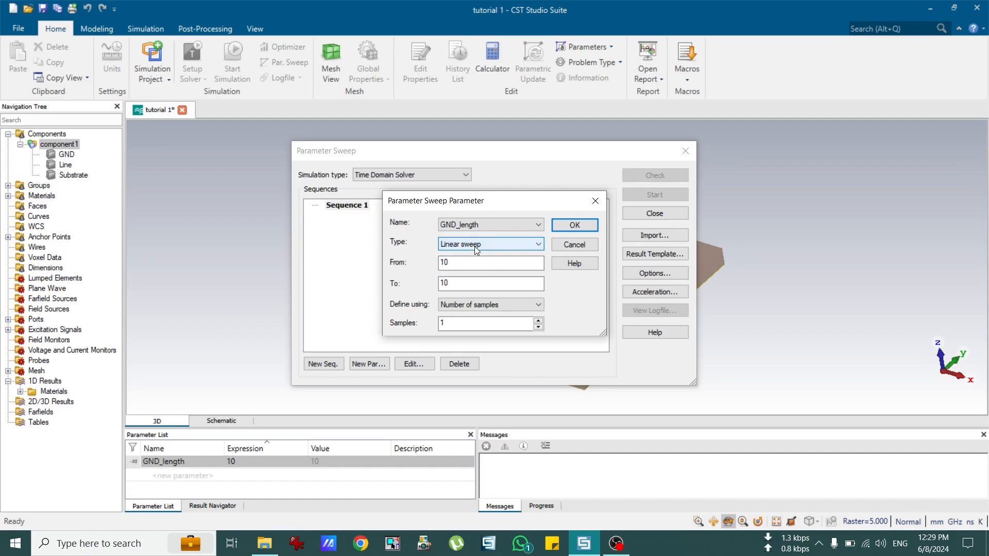
pyautogui.moveTo(447, 262); pyautogui.dragTo(434, 261)
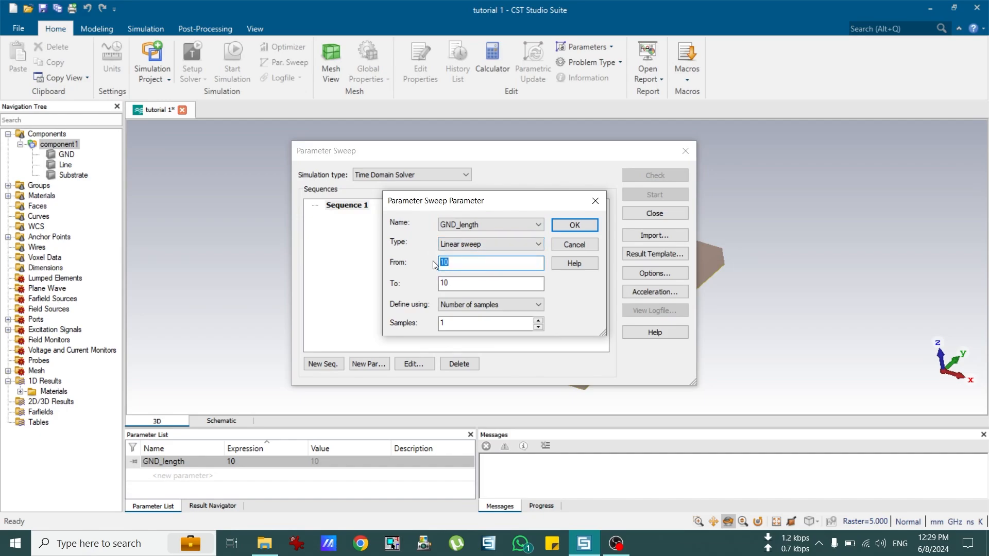
pyautogui.write('5')
pyautogui.moveTo(468, 287); pyautogui.dragTo(425, 286)
pyautogui.write('15')
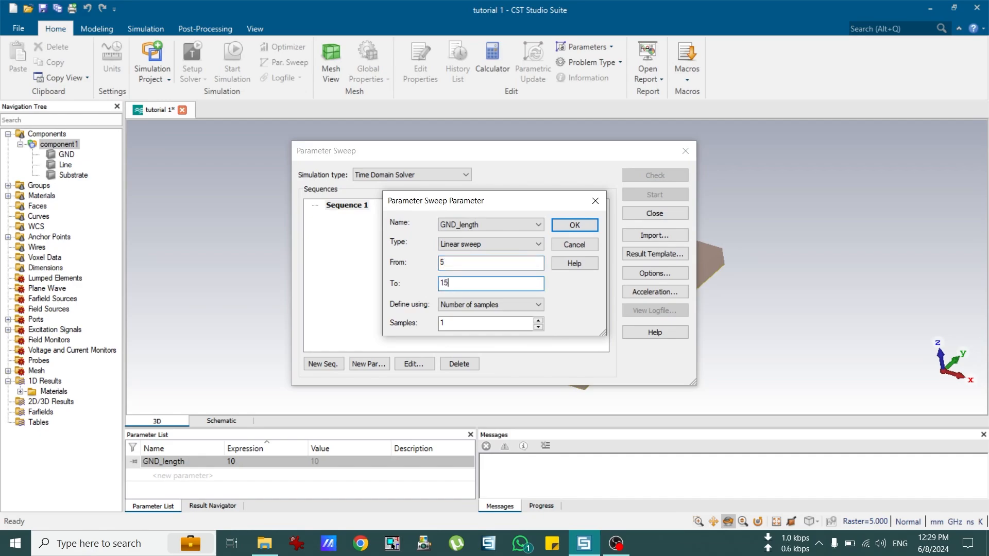
pyautogui.click(467, 309)
pyautogui.click(459, 325)
pyautogui.press('Tab')
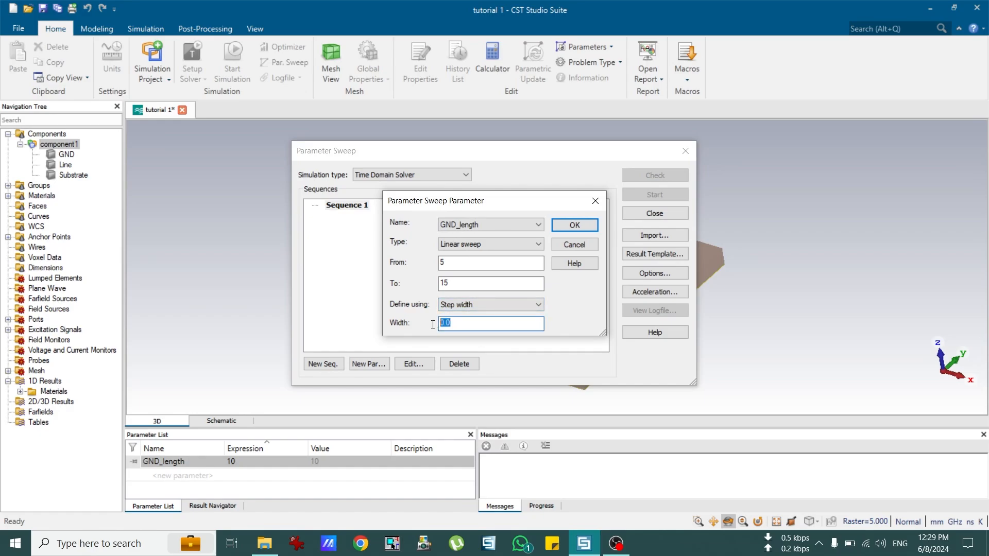
pyautogui.write('5')
pyautogui.click(569, 226)
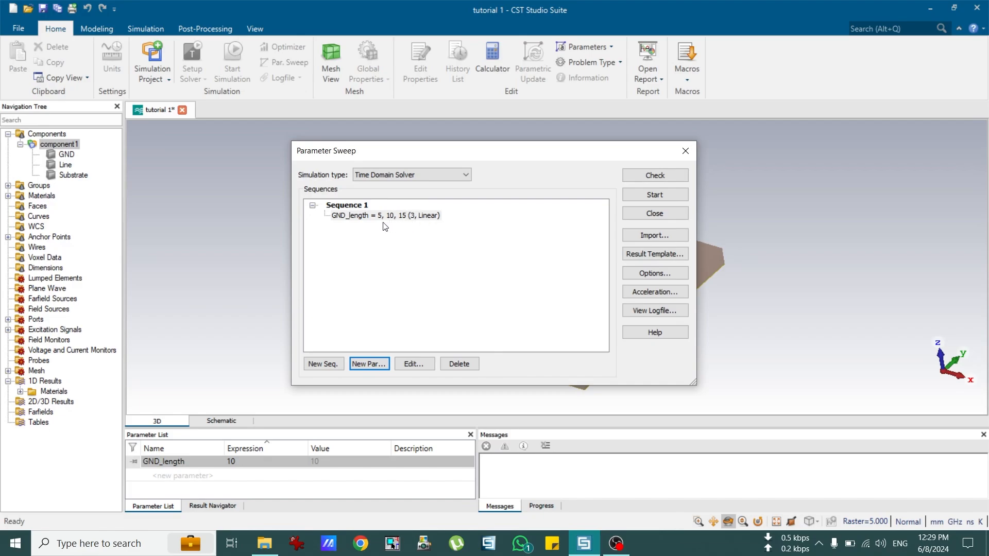
# Step: Check Sequence 1 for problems, then start the GND_length parameter sweep
pyautogui.moveTo(384, 219)
pyautogui.moveTo(594, 159); pyautogui.dragTo(433, 175)
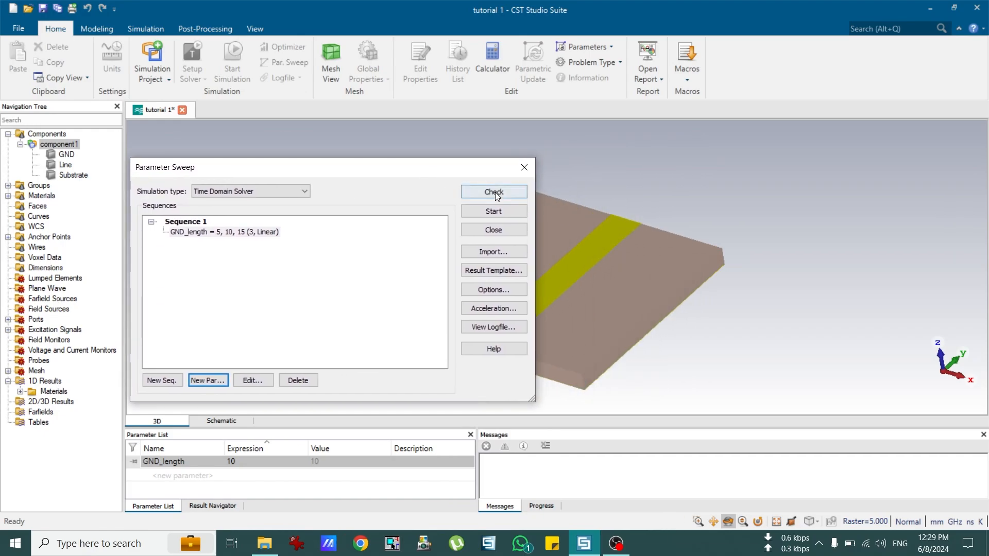
pyautogui.click(495, 192)
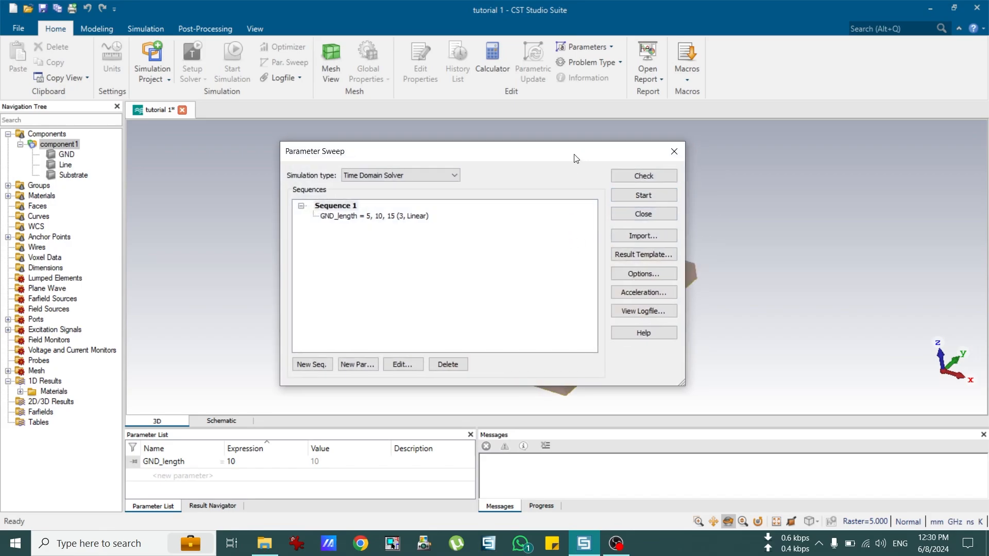
pyautogui.moveTo(576, 158); pyautogui.dragTo(419, 178)
pyautogui.click(513, 199)
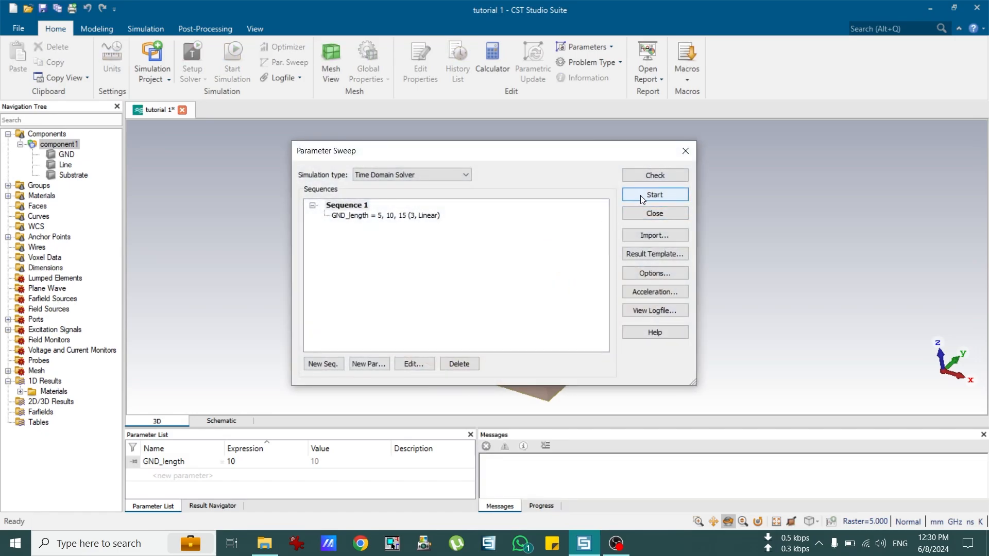
pyautogui.click(641, 198)
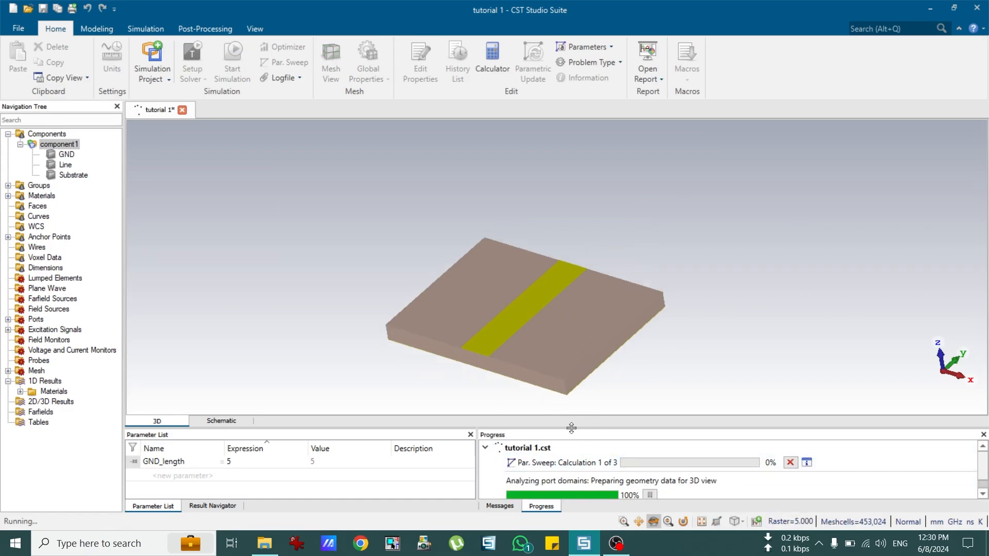
# Step: Enlarge the bottom panels and wait for all three GND_length runs to complete
pyautogui.moveTo(571, 428)
pyautogui.mouseDown()
pyautogui.moveTo(564, 381)
pyautogui.moveTo(559, 415)
pyautogui.mouseUp()
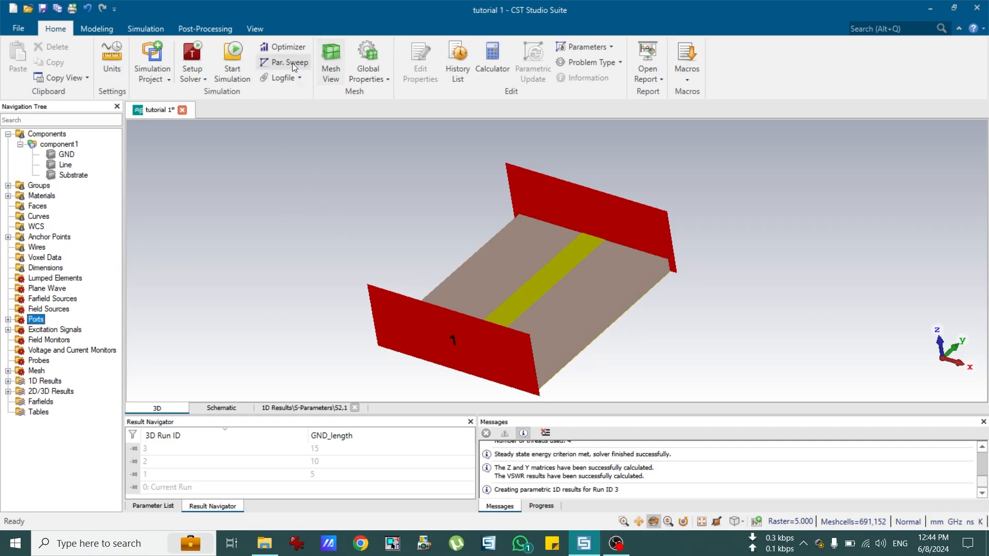
# Step: Expand 1D Results > S-Parameters and plot S2,1 for GND_length 5, 10 and 15
pyautogui.click(8, 381)
pyautogui.click(21, 402)
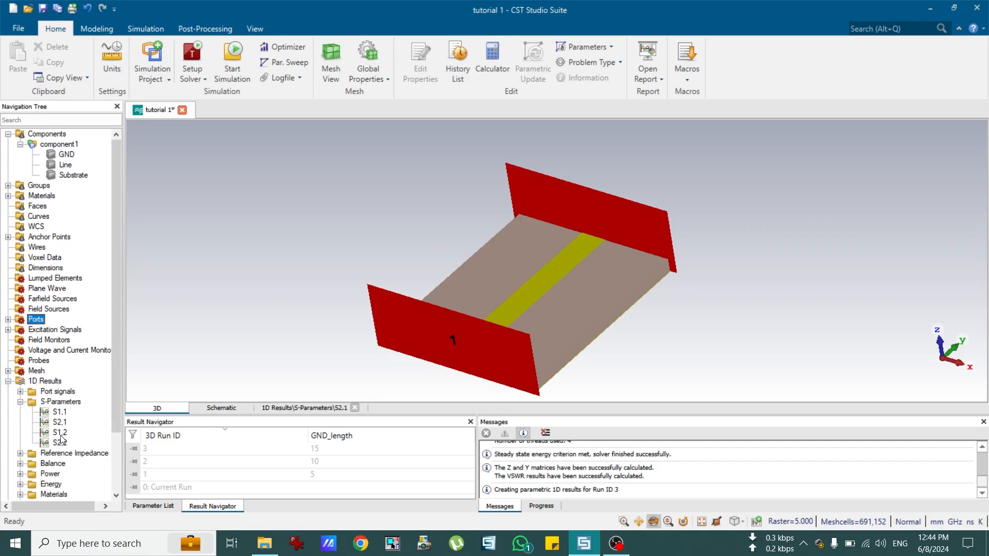
pyautogui.click(59, 423)
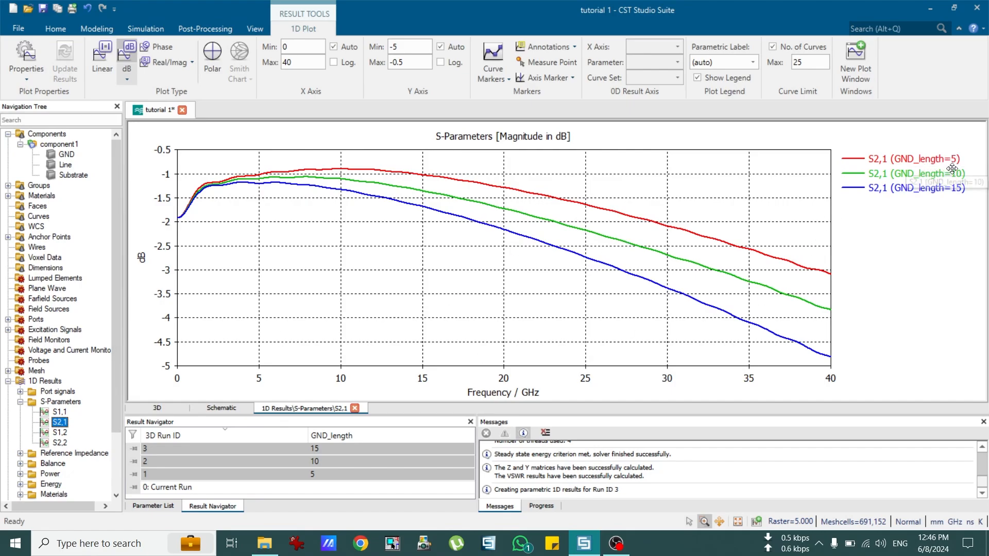
# Step: Show all four S-parameters, then set GND_length to 5, accept result deletion, and rebuild
pyautogui.click(66, 404)
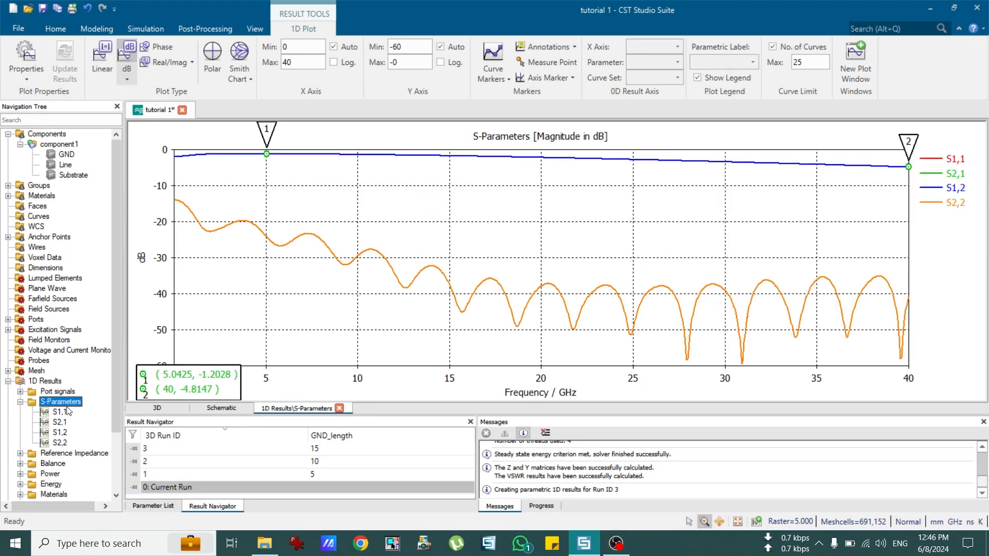
pyautogui.click(154, 506)
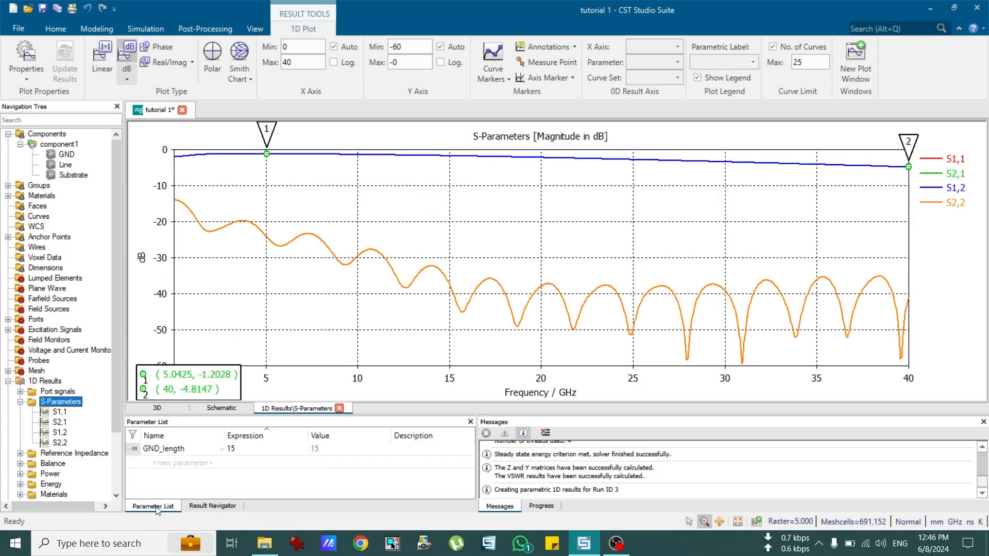
pyautogui.doubleClick(245, 449)
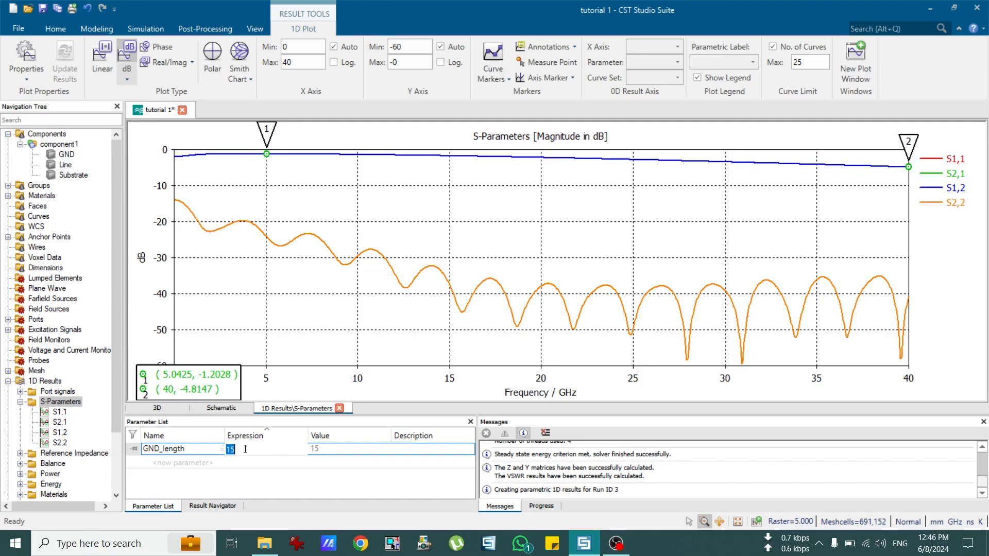
pyautogui.write('5')
pyautogui.press('Return')
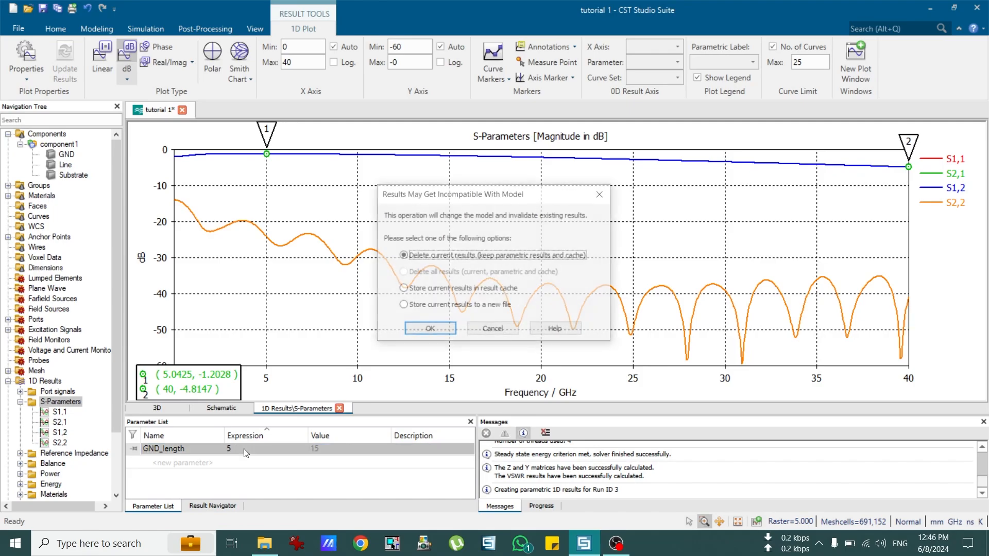
pyautogui.click(412, 333)
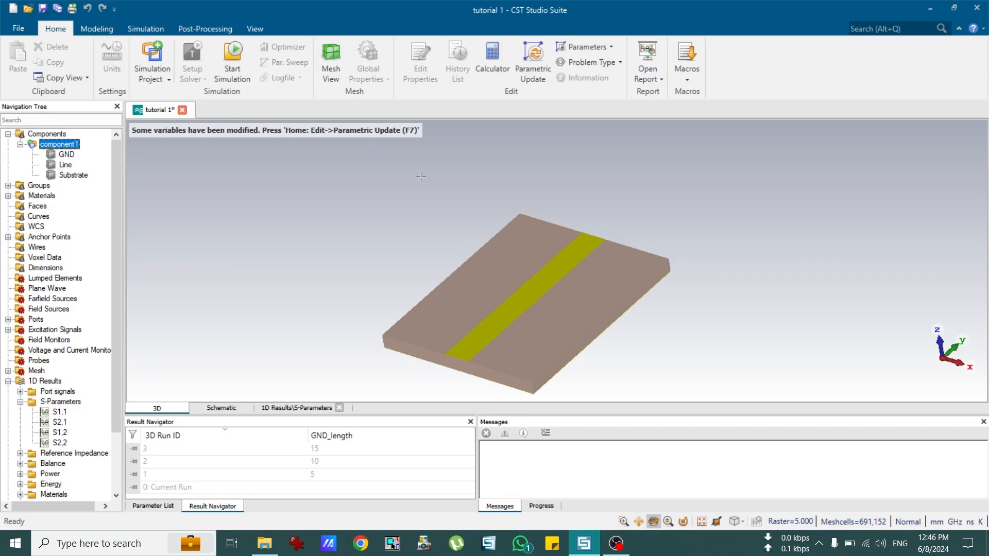
pyautogui.press('F7')
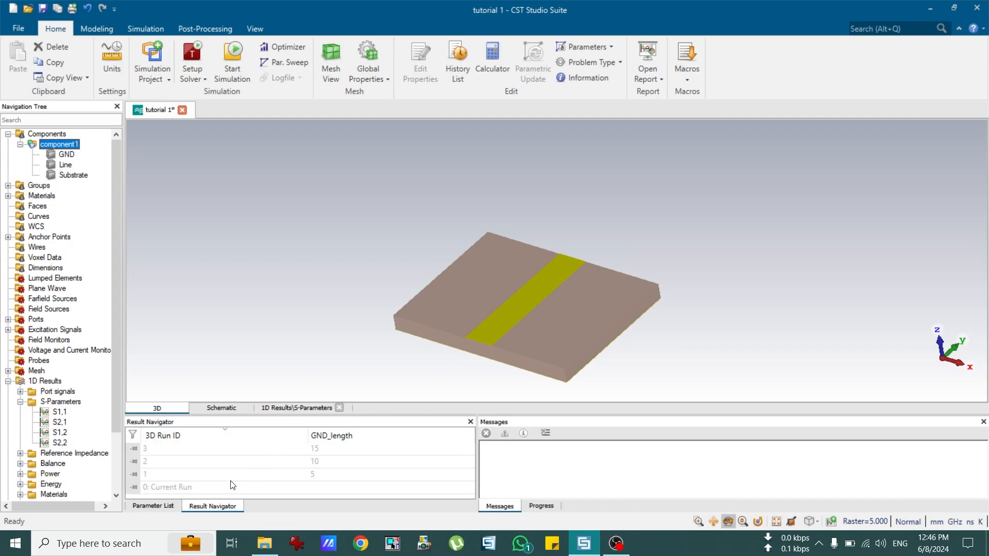
# Step: Delete the project results only via Post-Processing > Delete Results, then return to Home
pyautogui.click(164, 506)
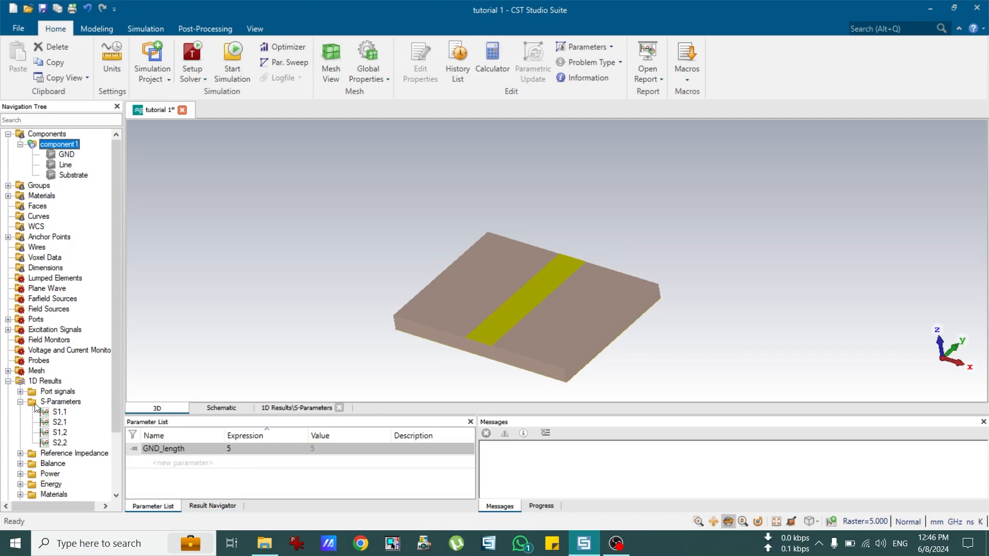
pyautogui.click(45, 382)
pyautogui.click(58, 144)
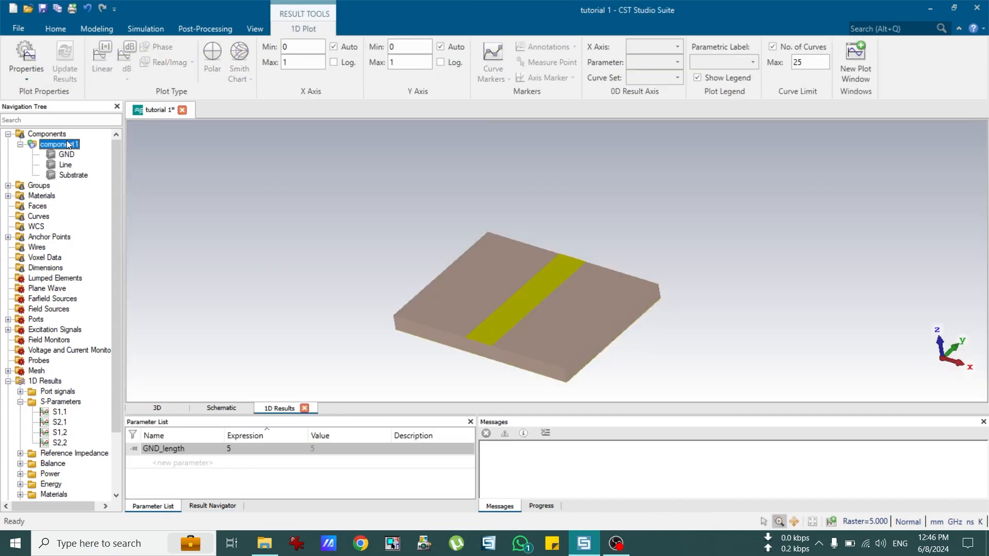
pyautogui.click(195, 30)
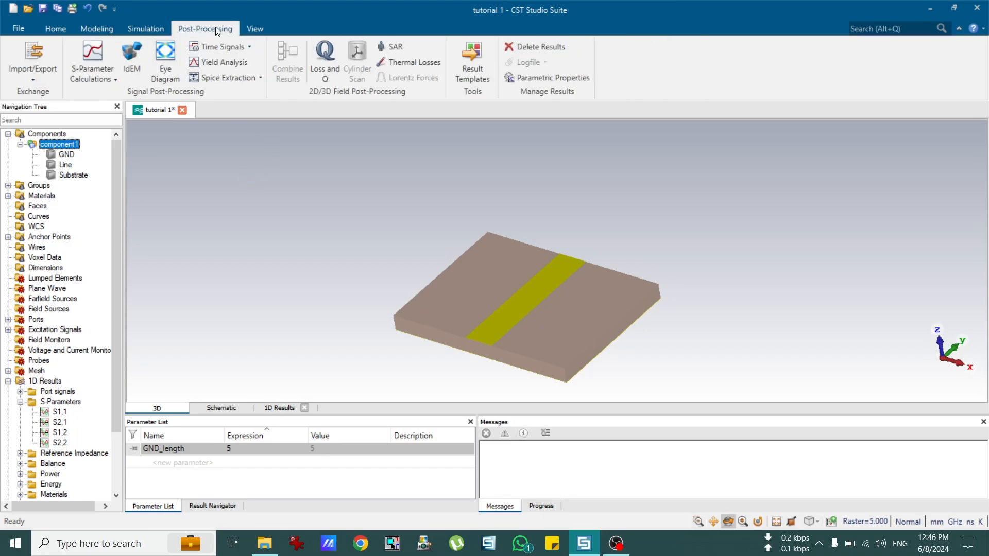
pyautogui.click(529, 48)
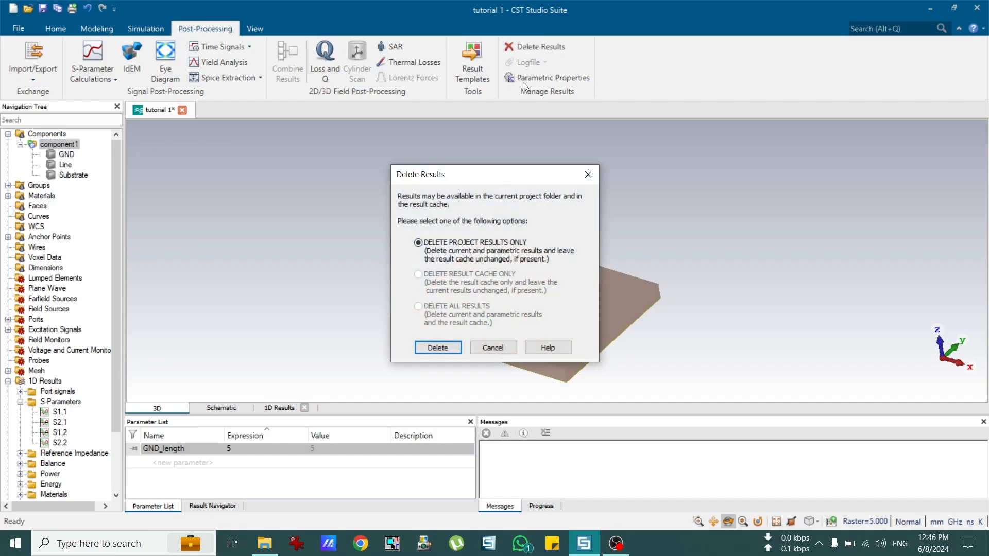
pyautogui.click(437, 348)
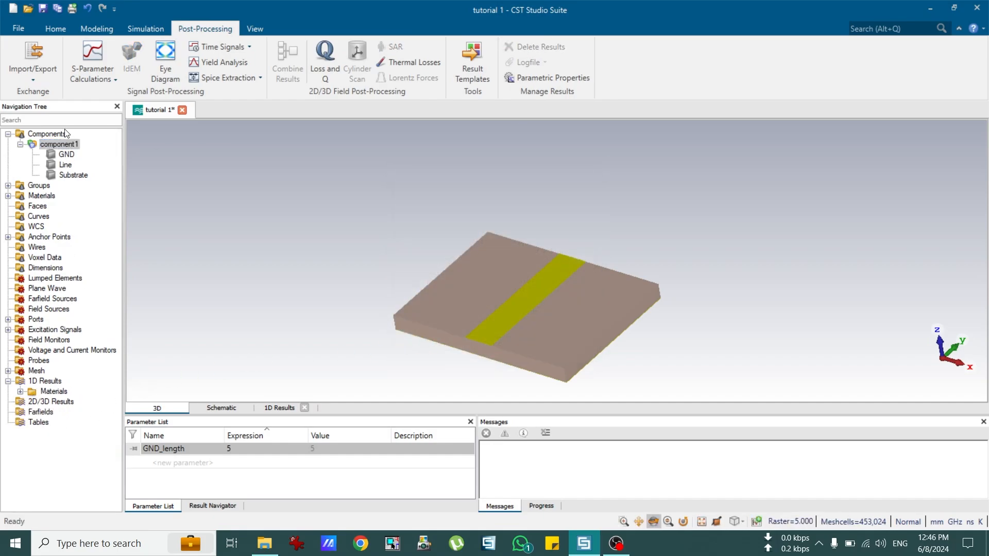
pyautogui.click(50, 135)
pyautogui.click(56, 29)
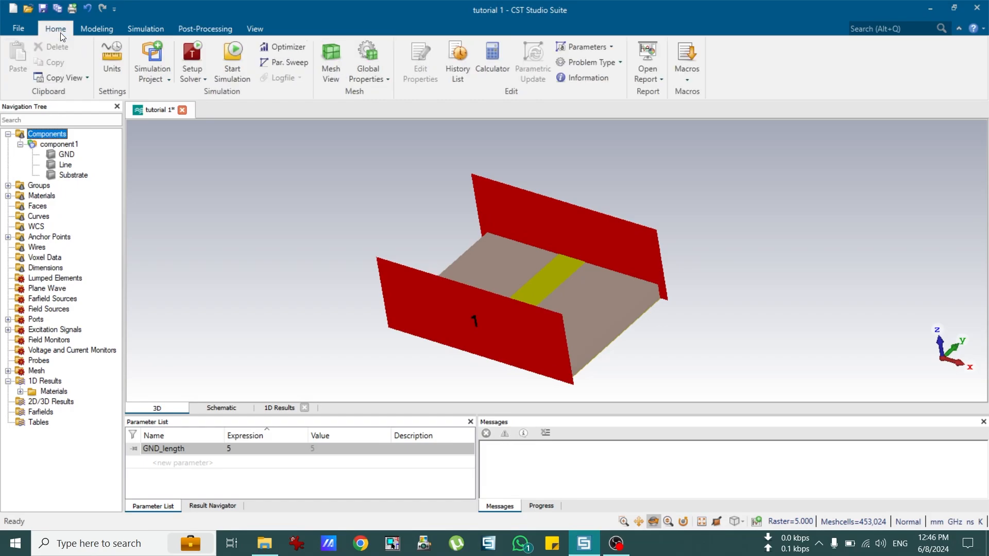